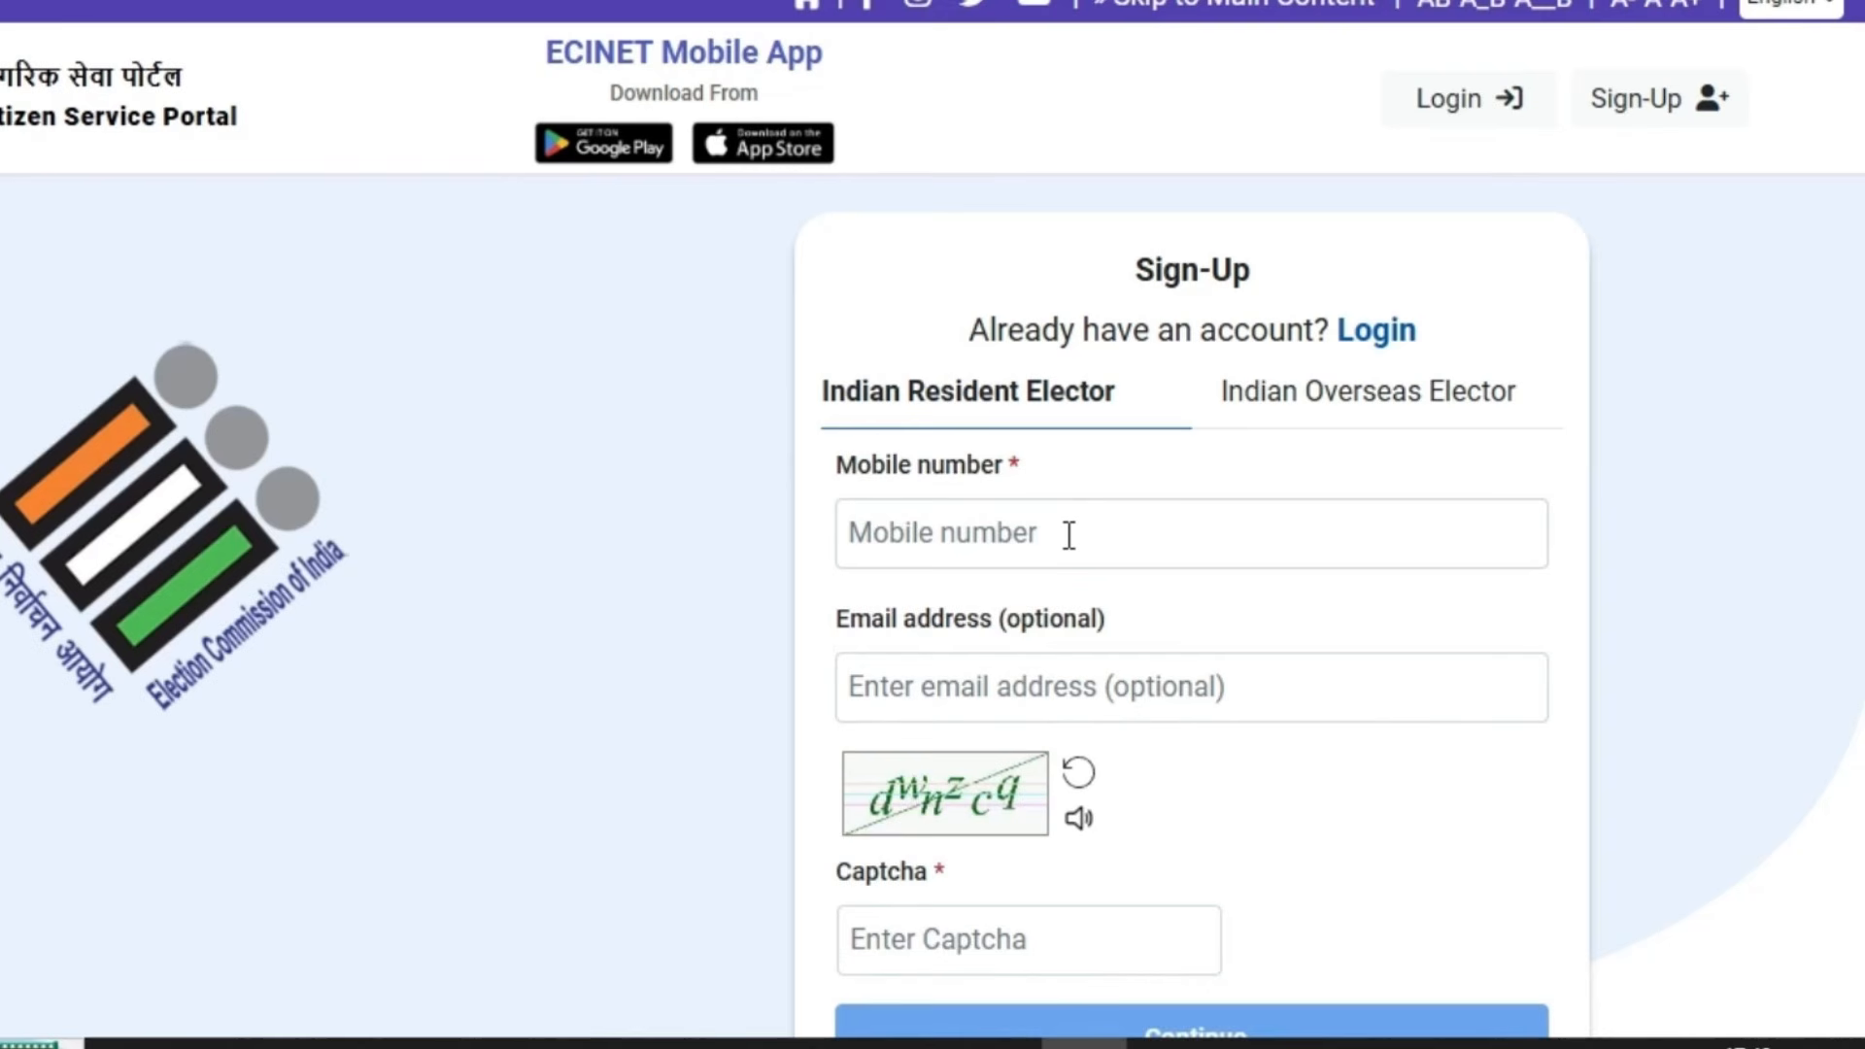
- Fill in the Indian Resident Elector sign-up form with the mobile number, email address and captcha text, and continue
scroll(1133, 539, down, 3)
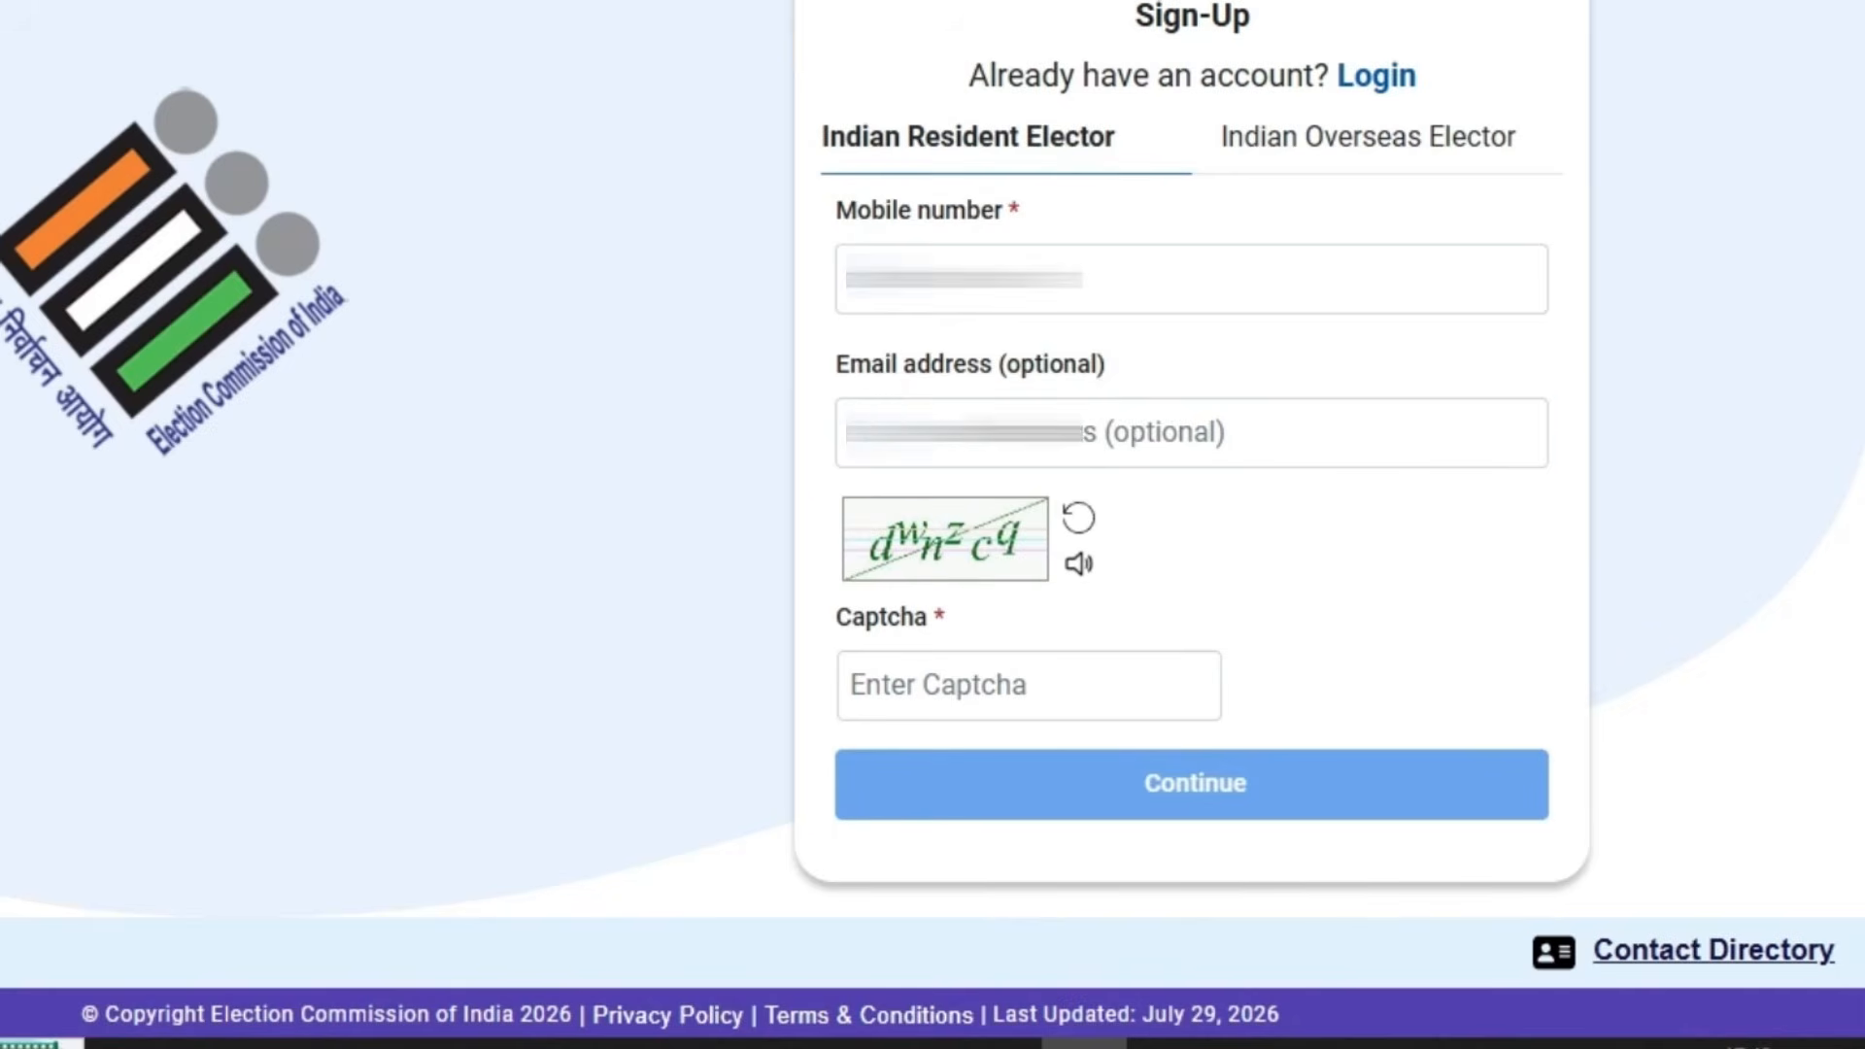
text(dwnzcq)
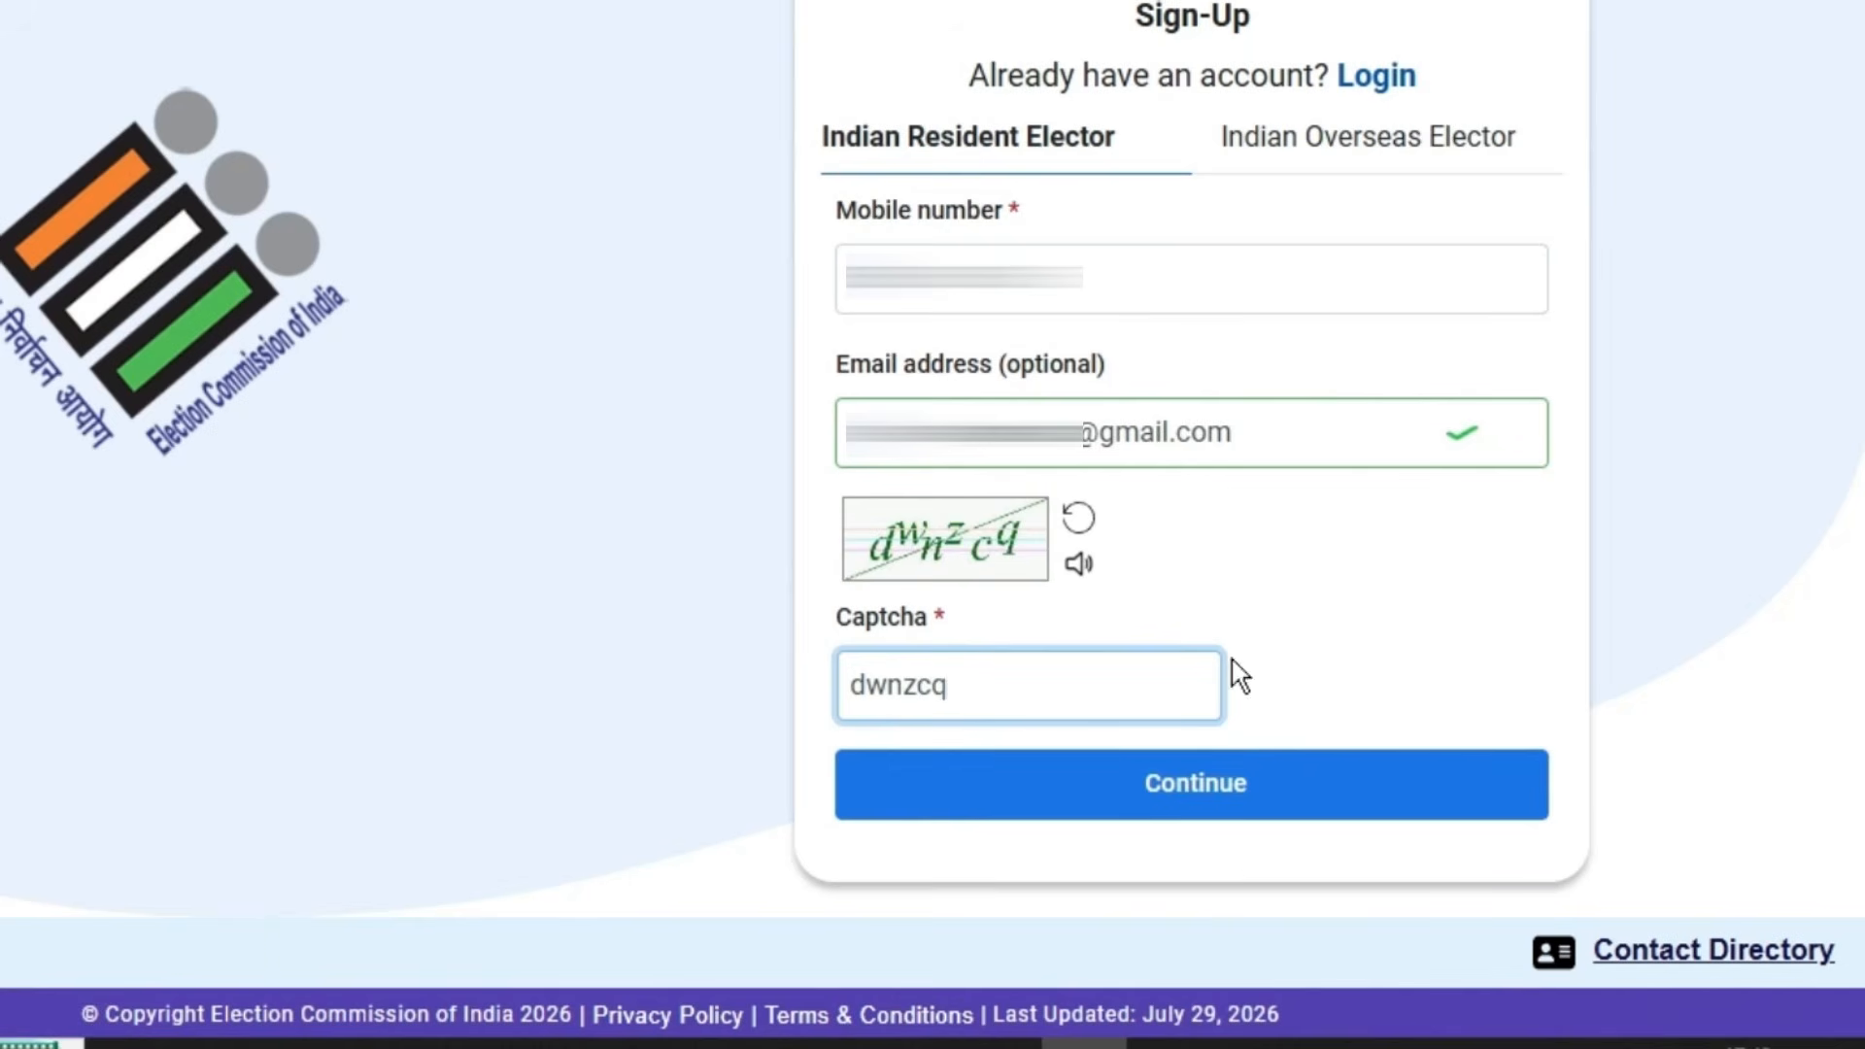
click(1232, 789)
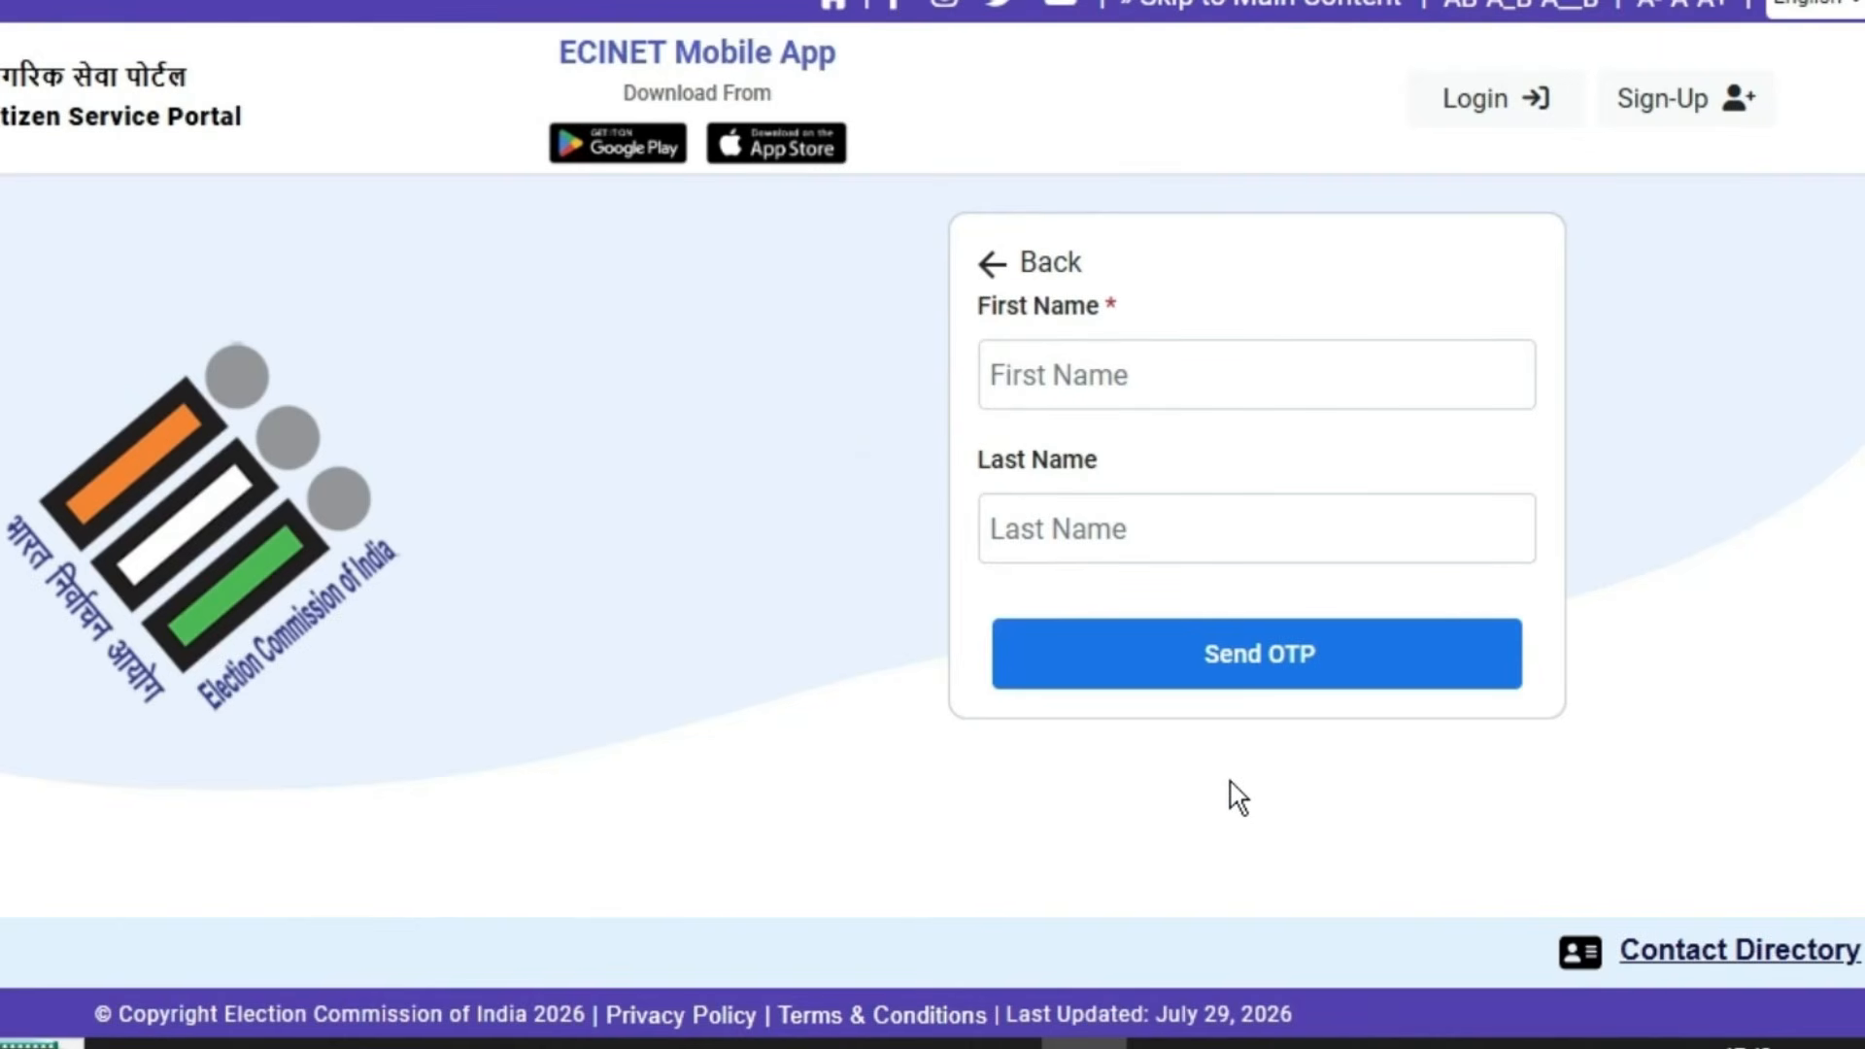
- Enter the applicant's first and last name and request the sign-up OTP
click(1169, 375)
key(Tab)
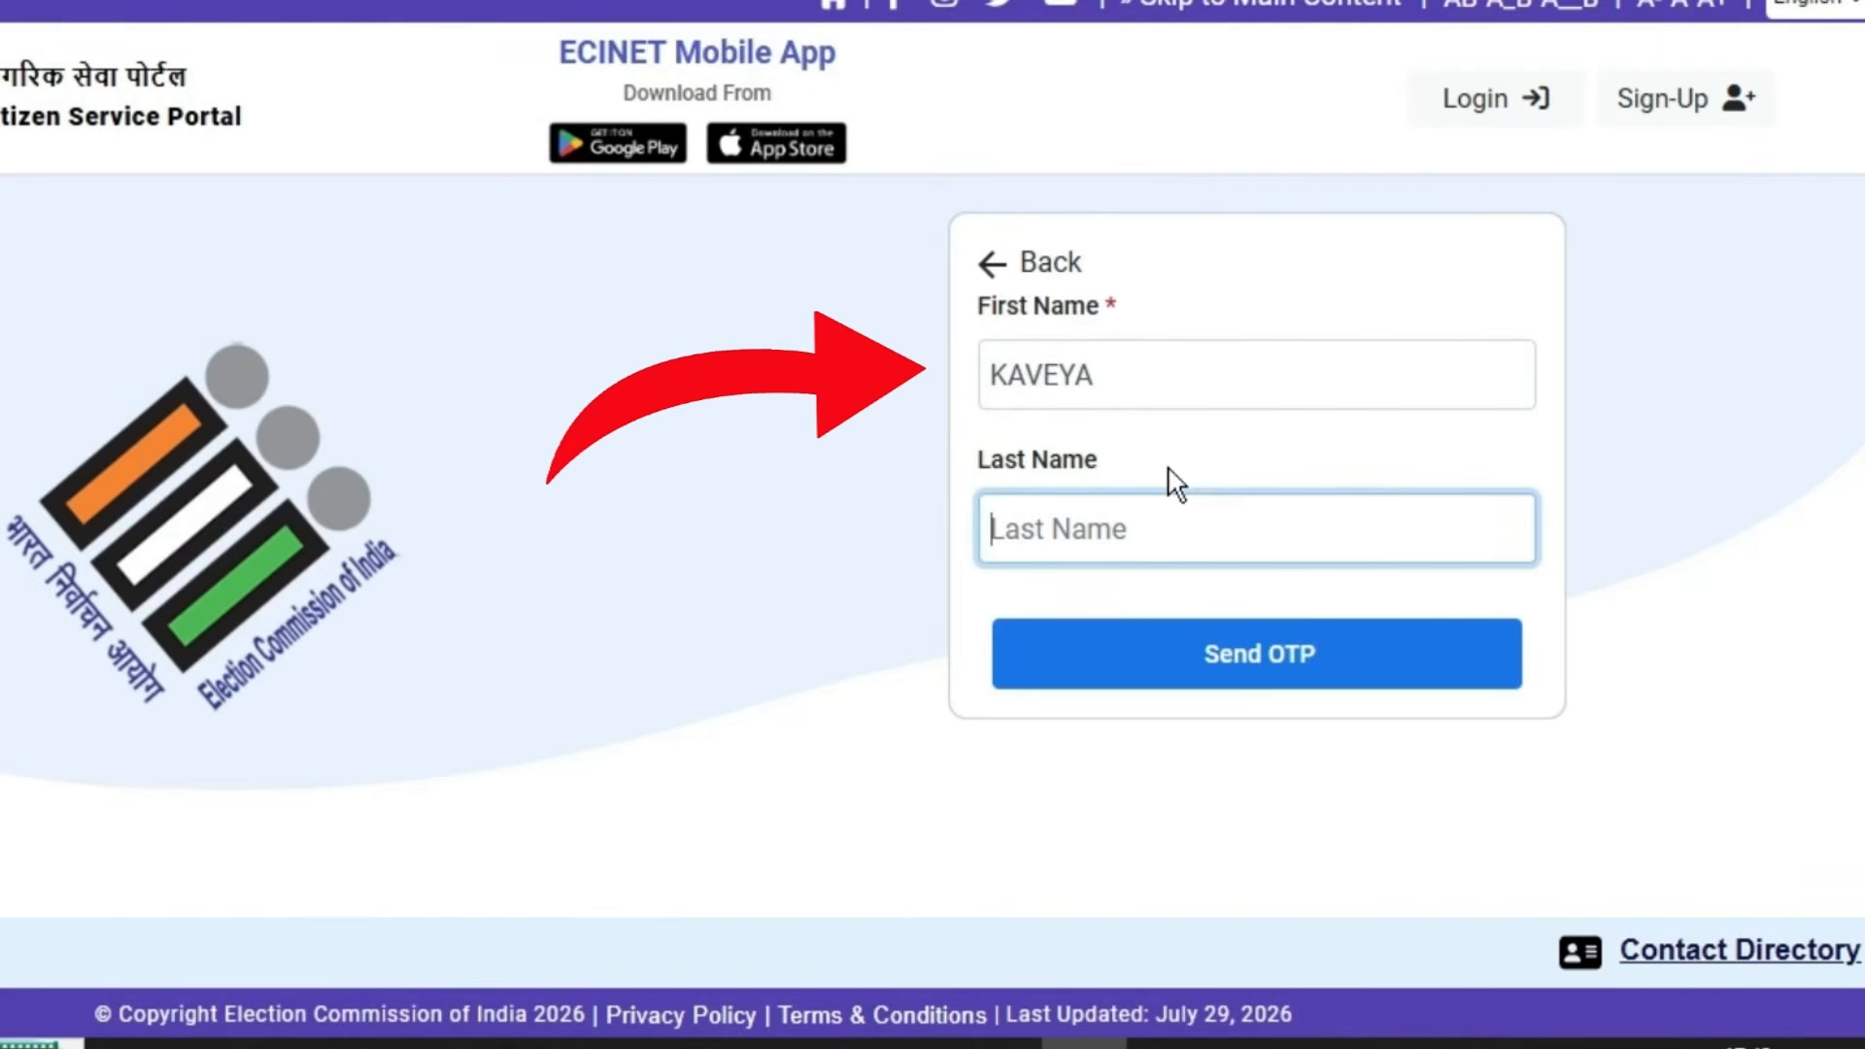
click(1297, 664)
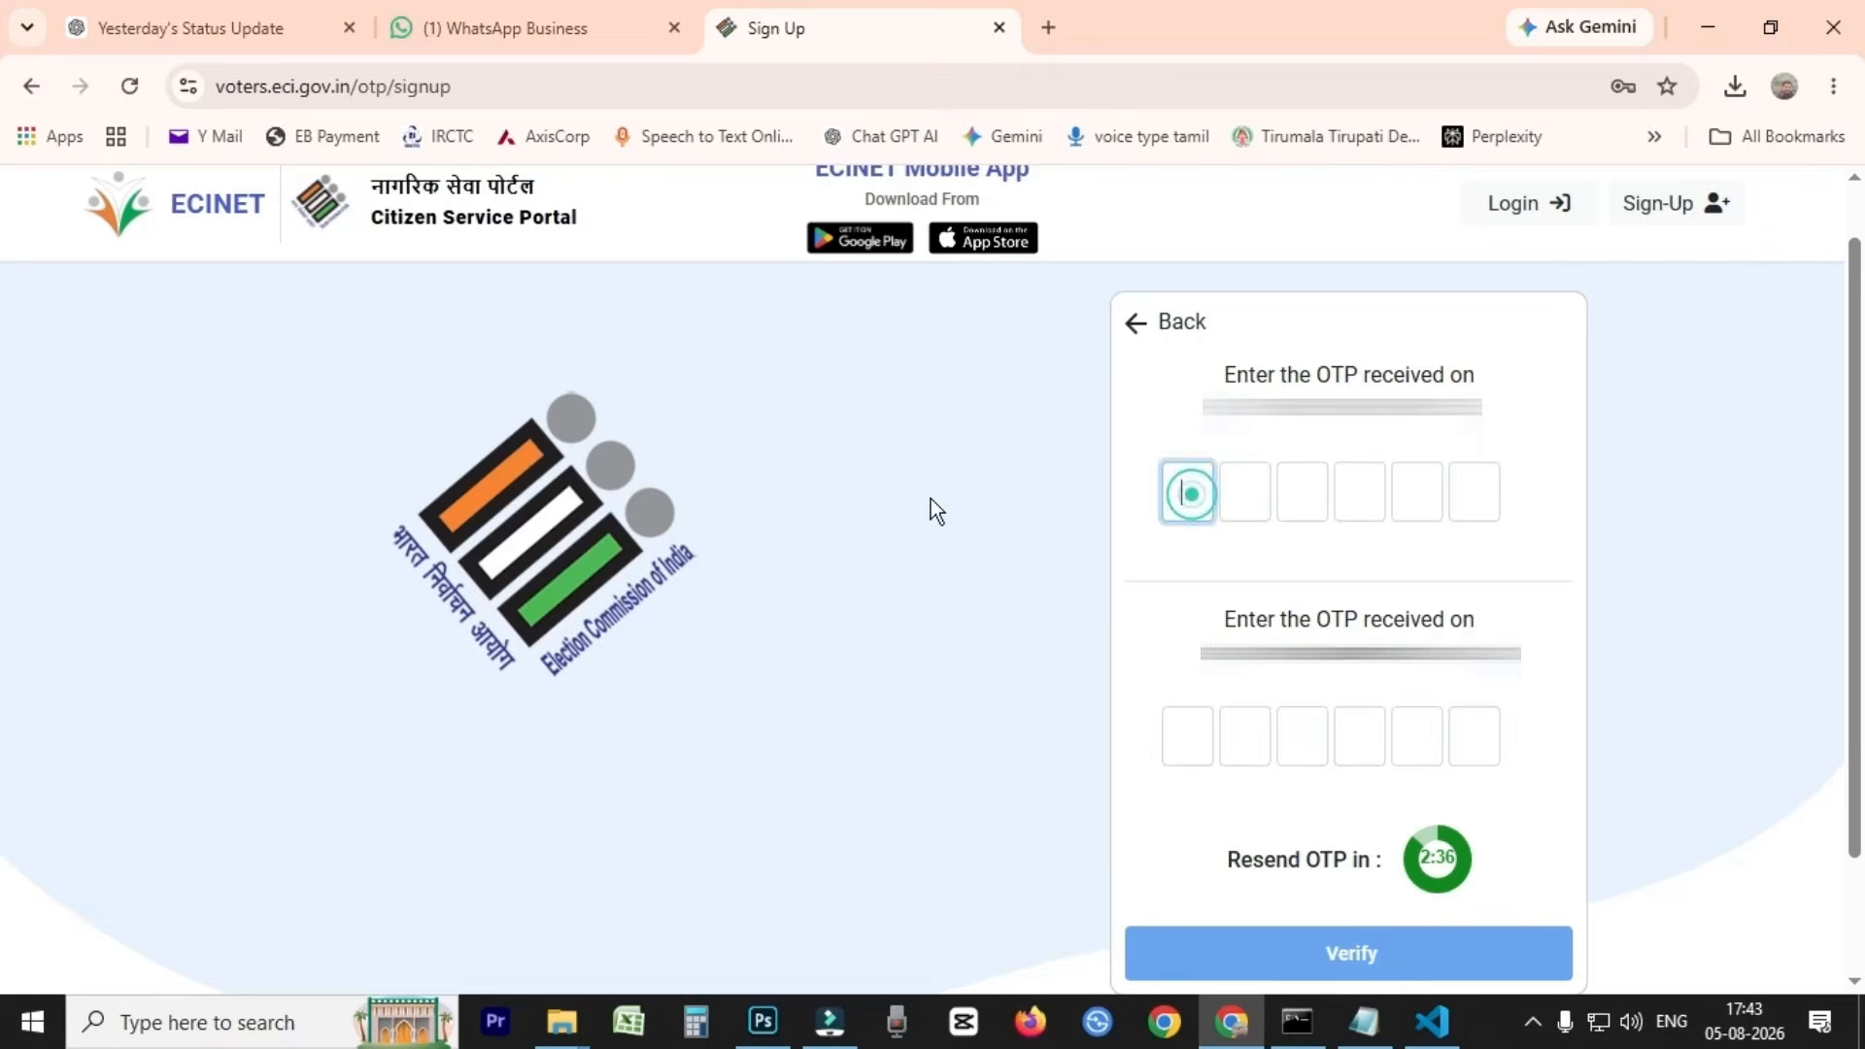
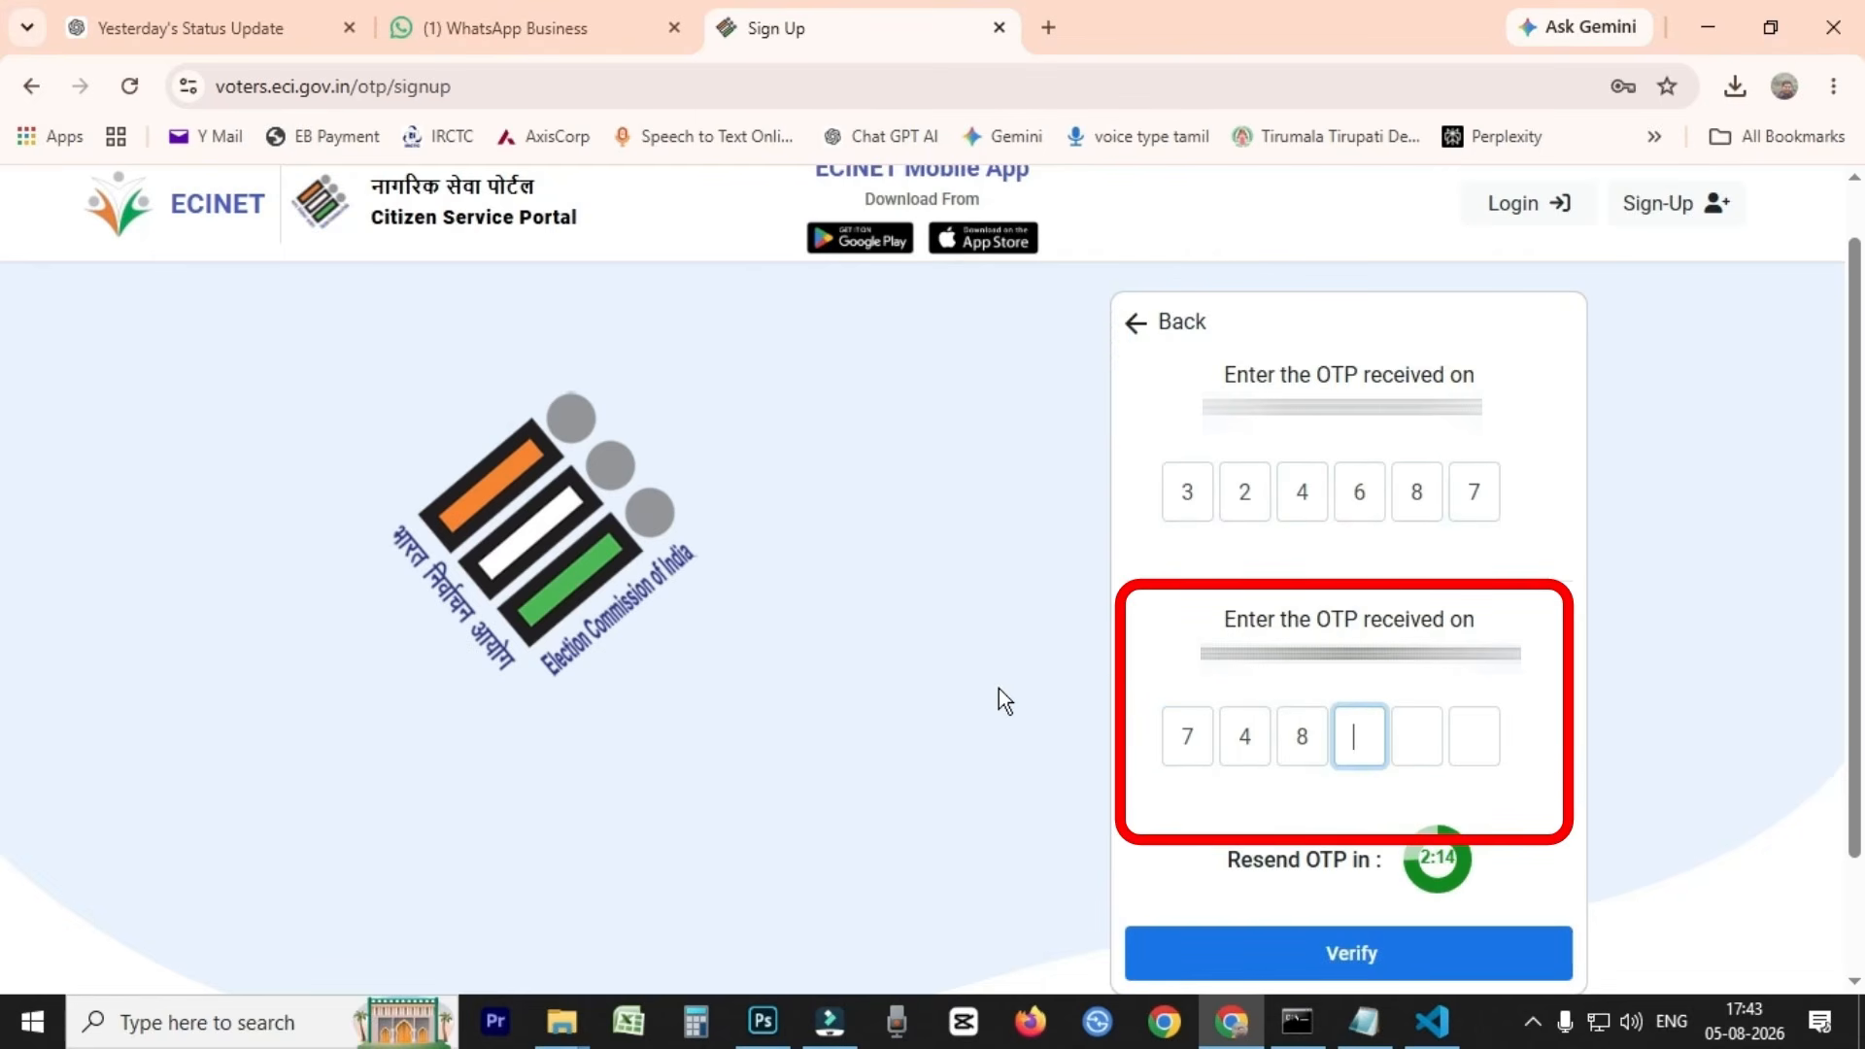
- Enter both received OTPs, verify them to complete the sign-up, and proceed to the login page
click(1371, 955)
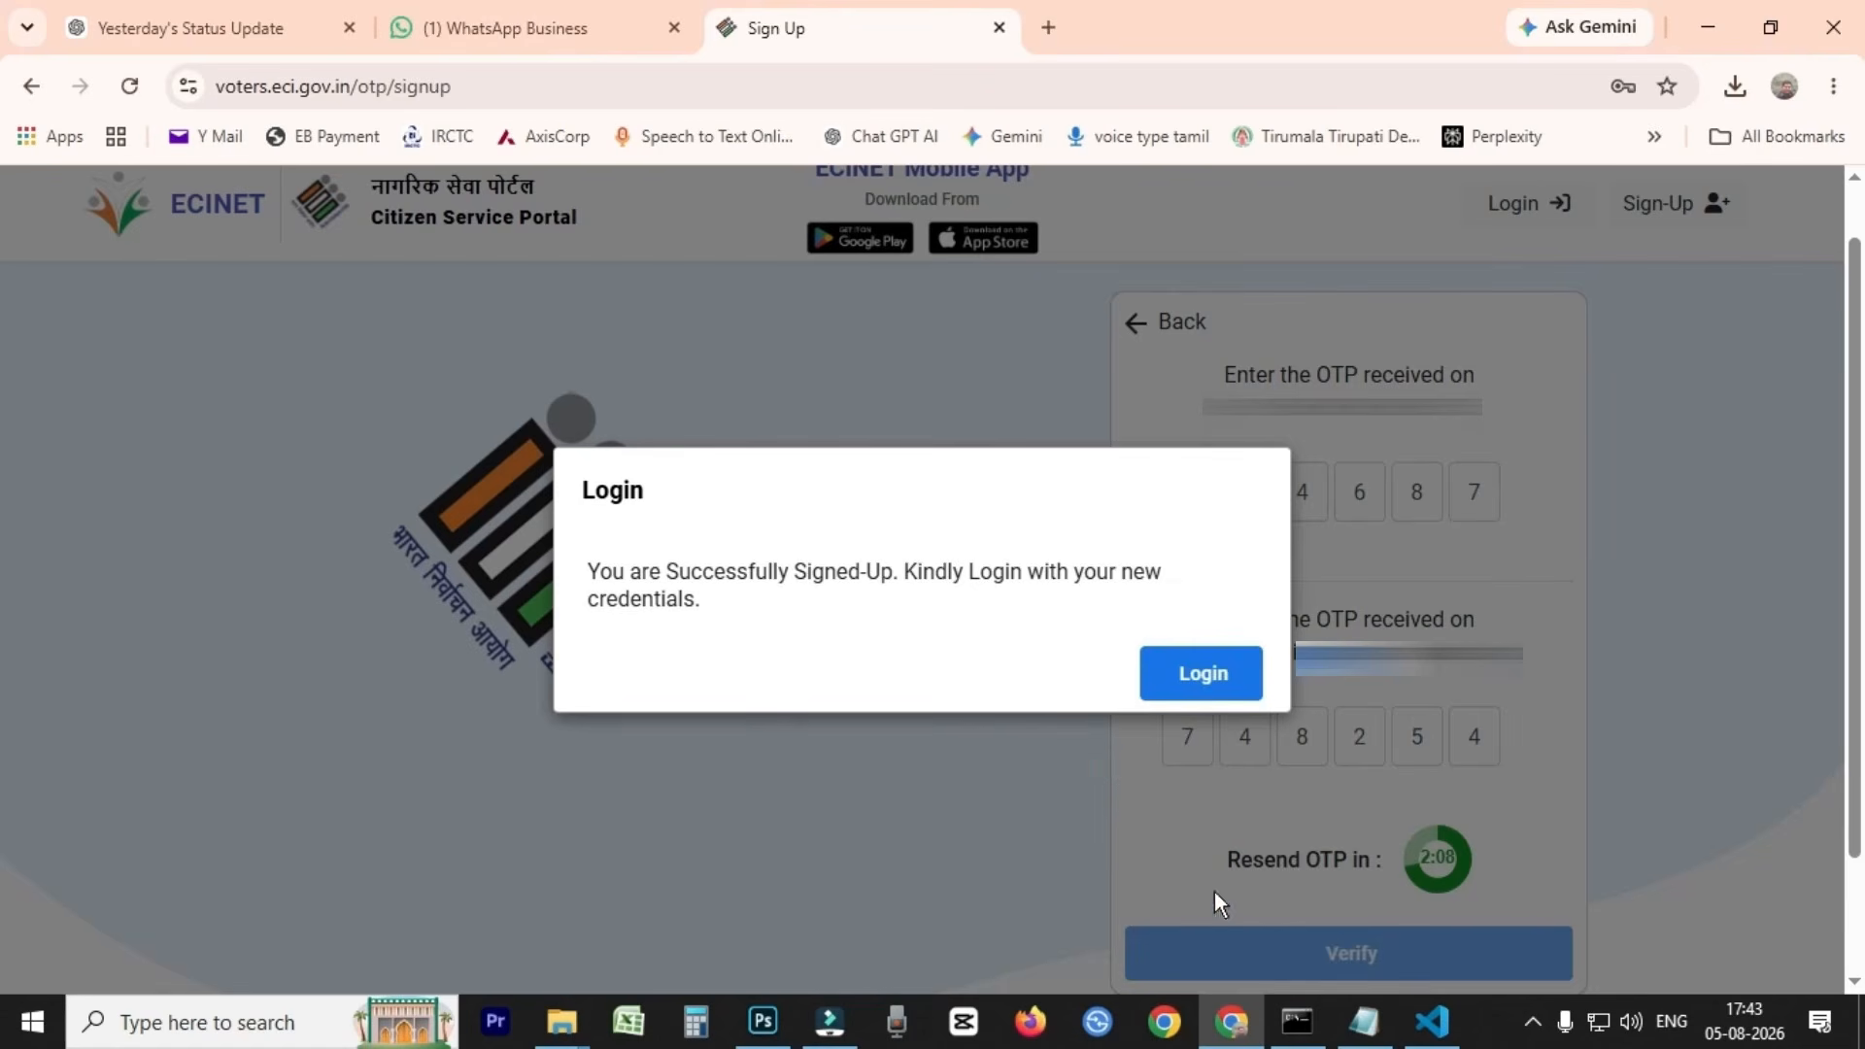
click(1235, 665)
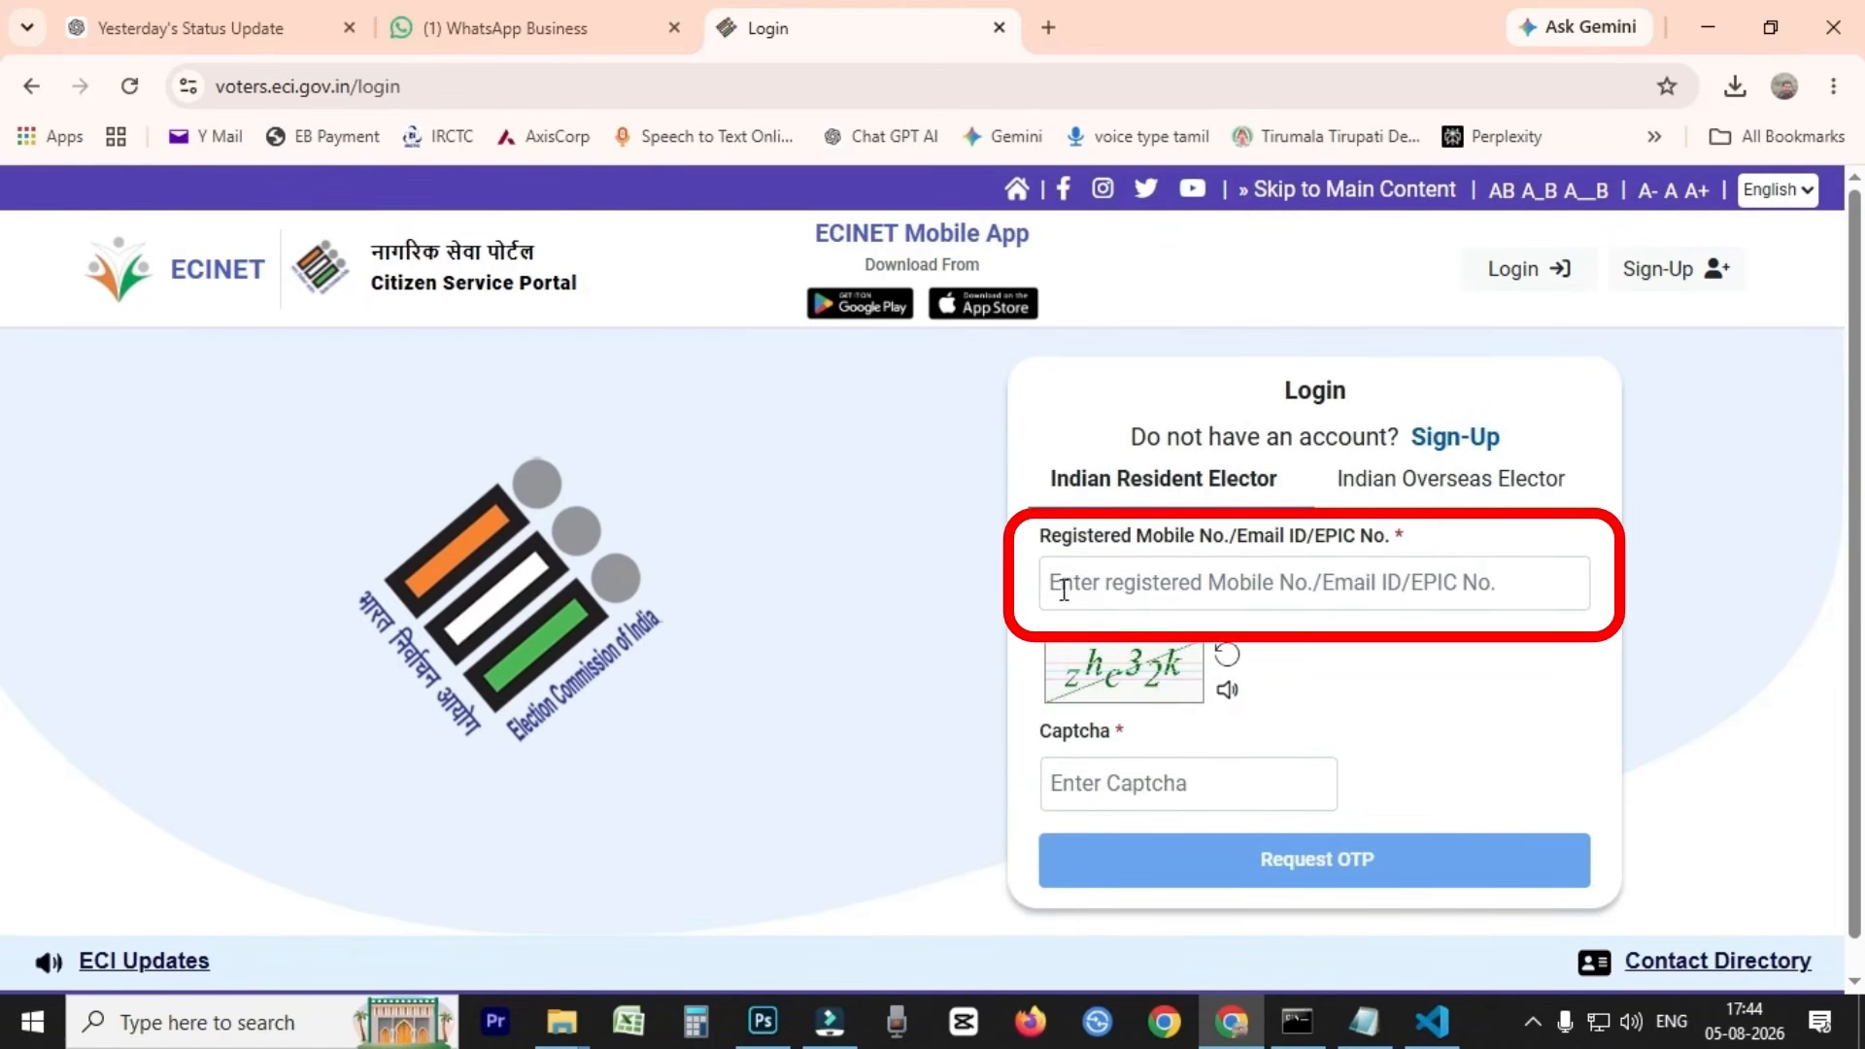
- Fill in the login form with the registered mobile number, email or EPIC number and the captcha text, and request an OTP
click(1267, 595)
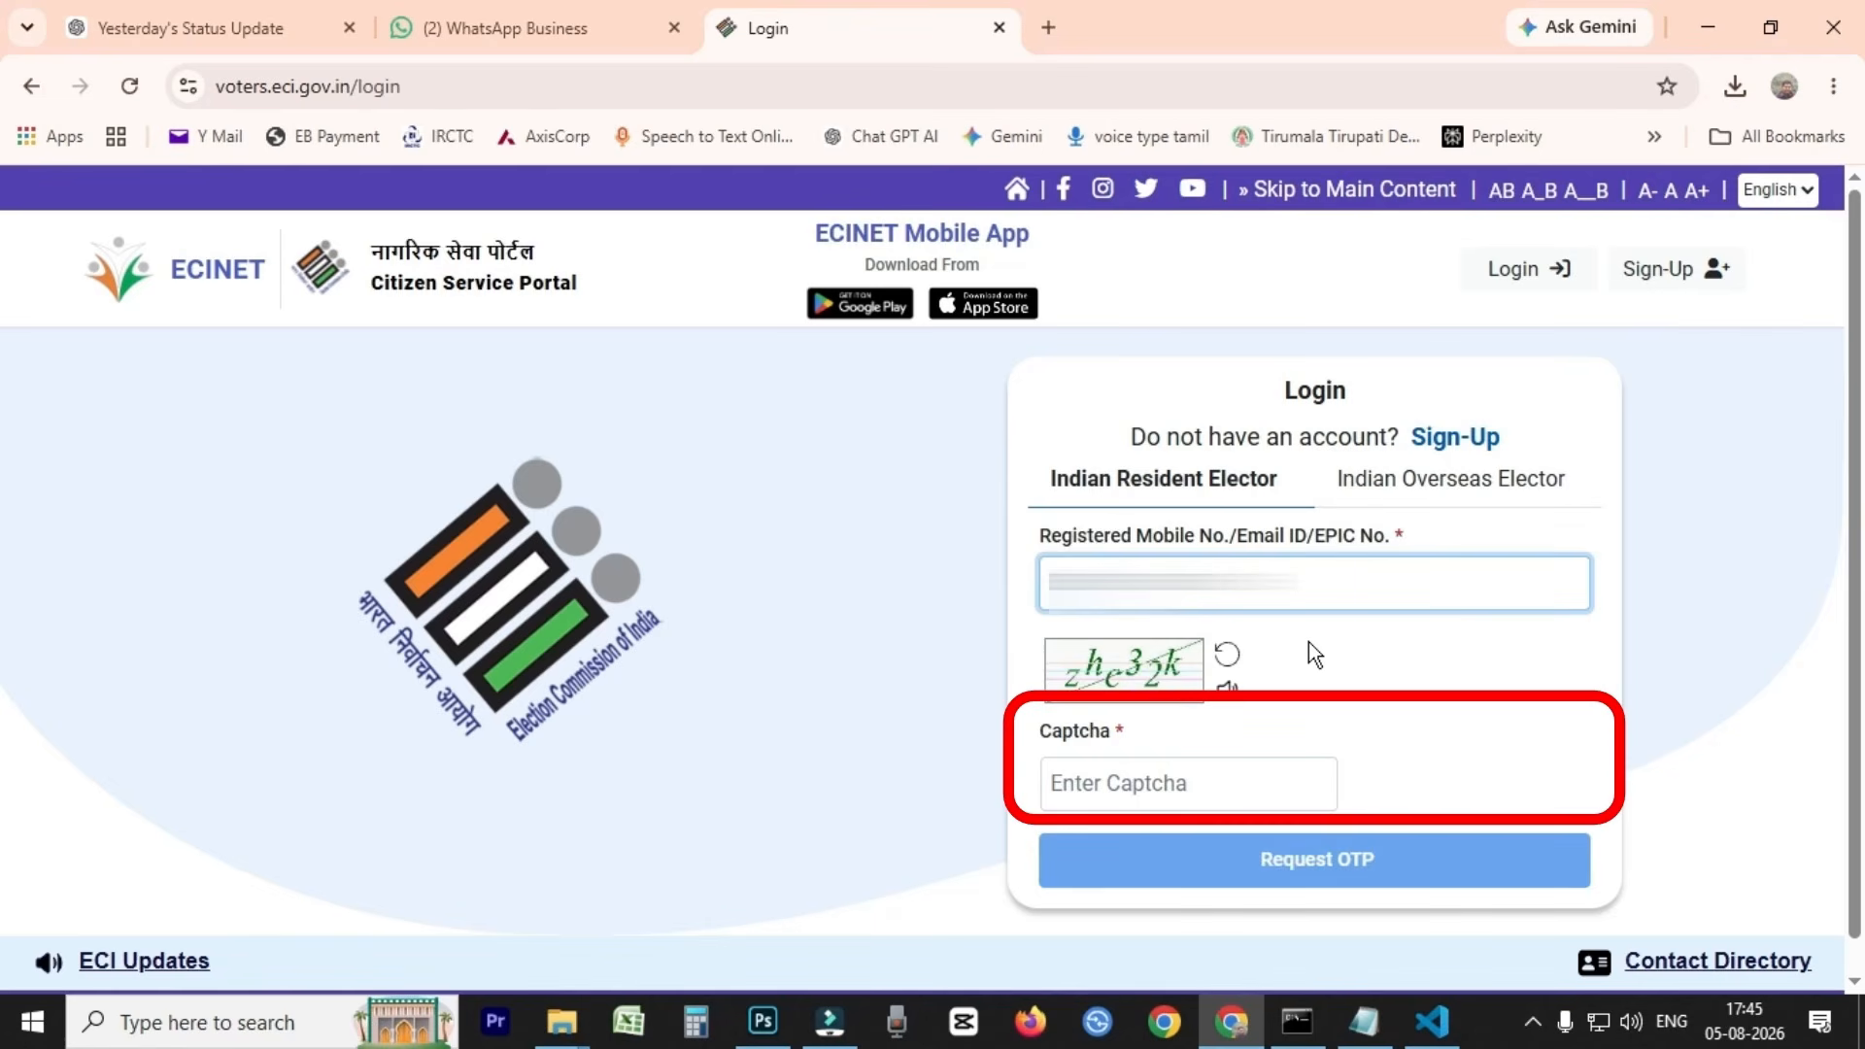
click(1178, 788)
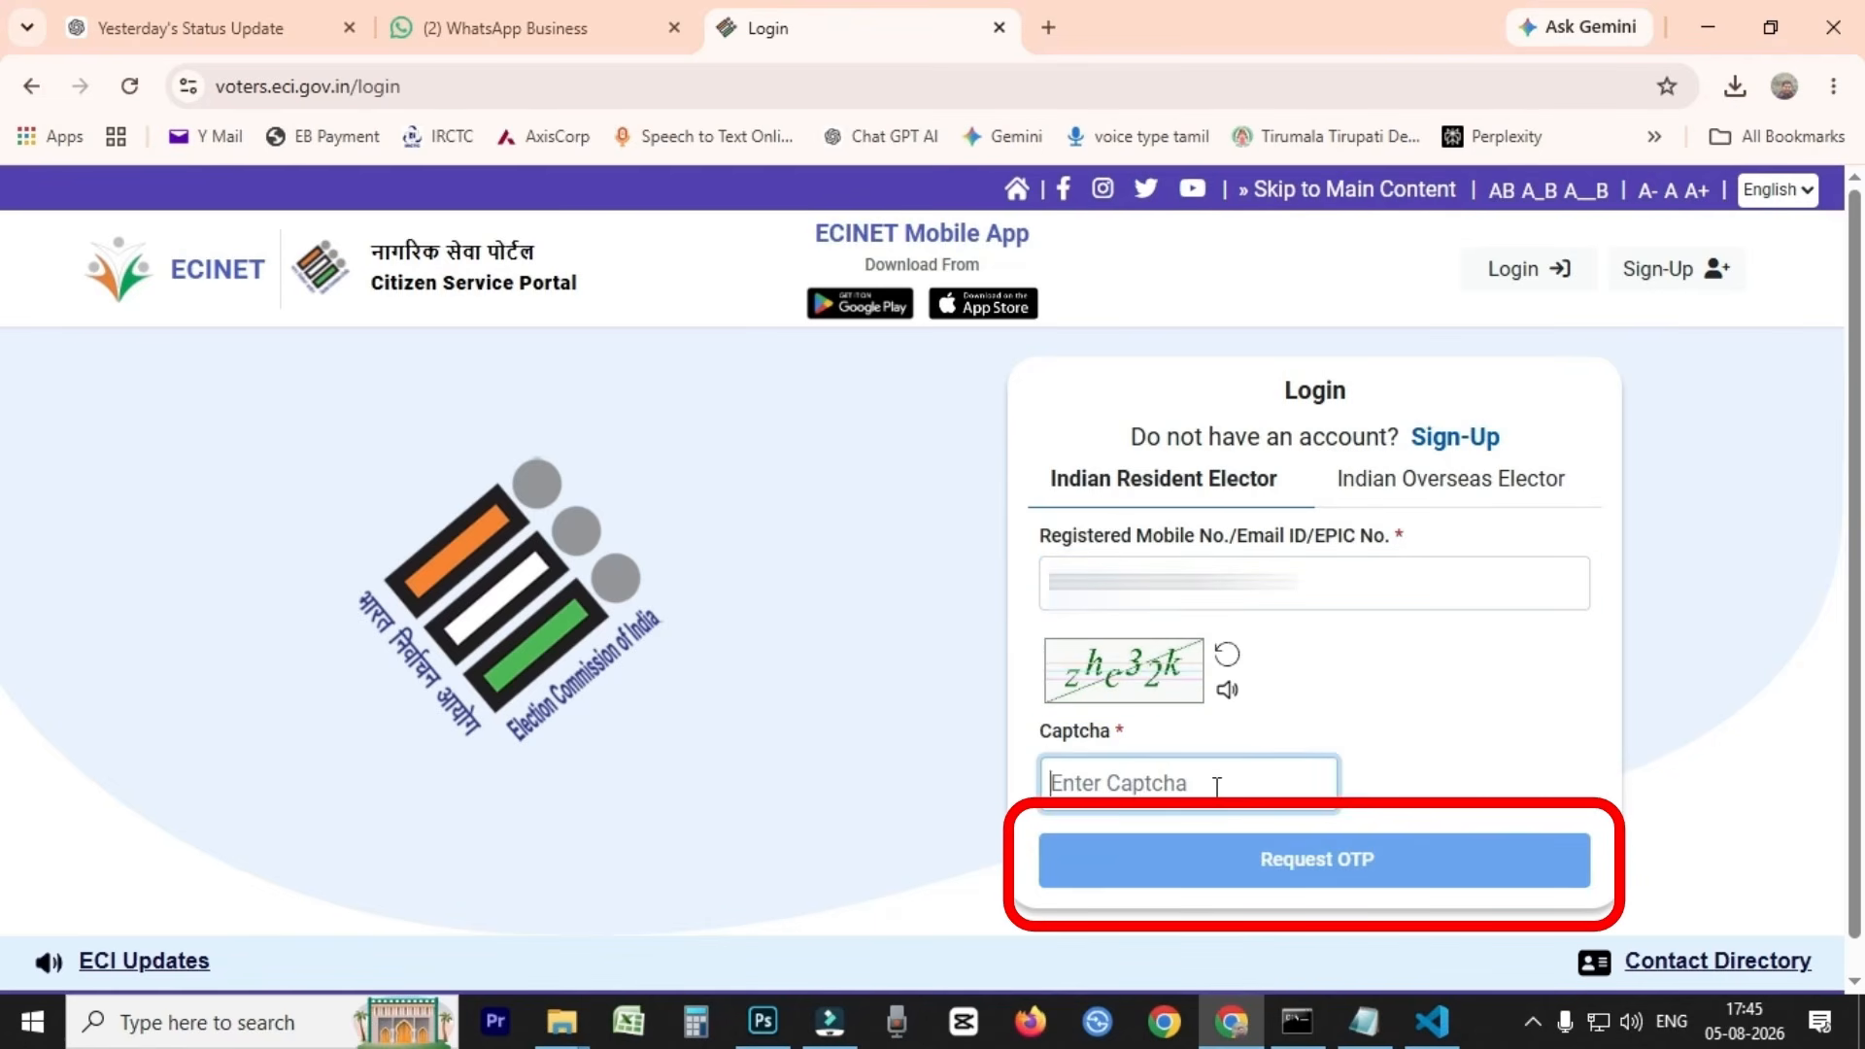
text(zhc32k)
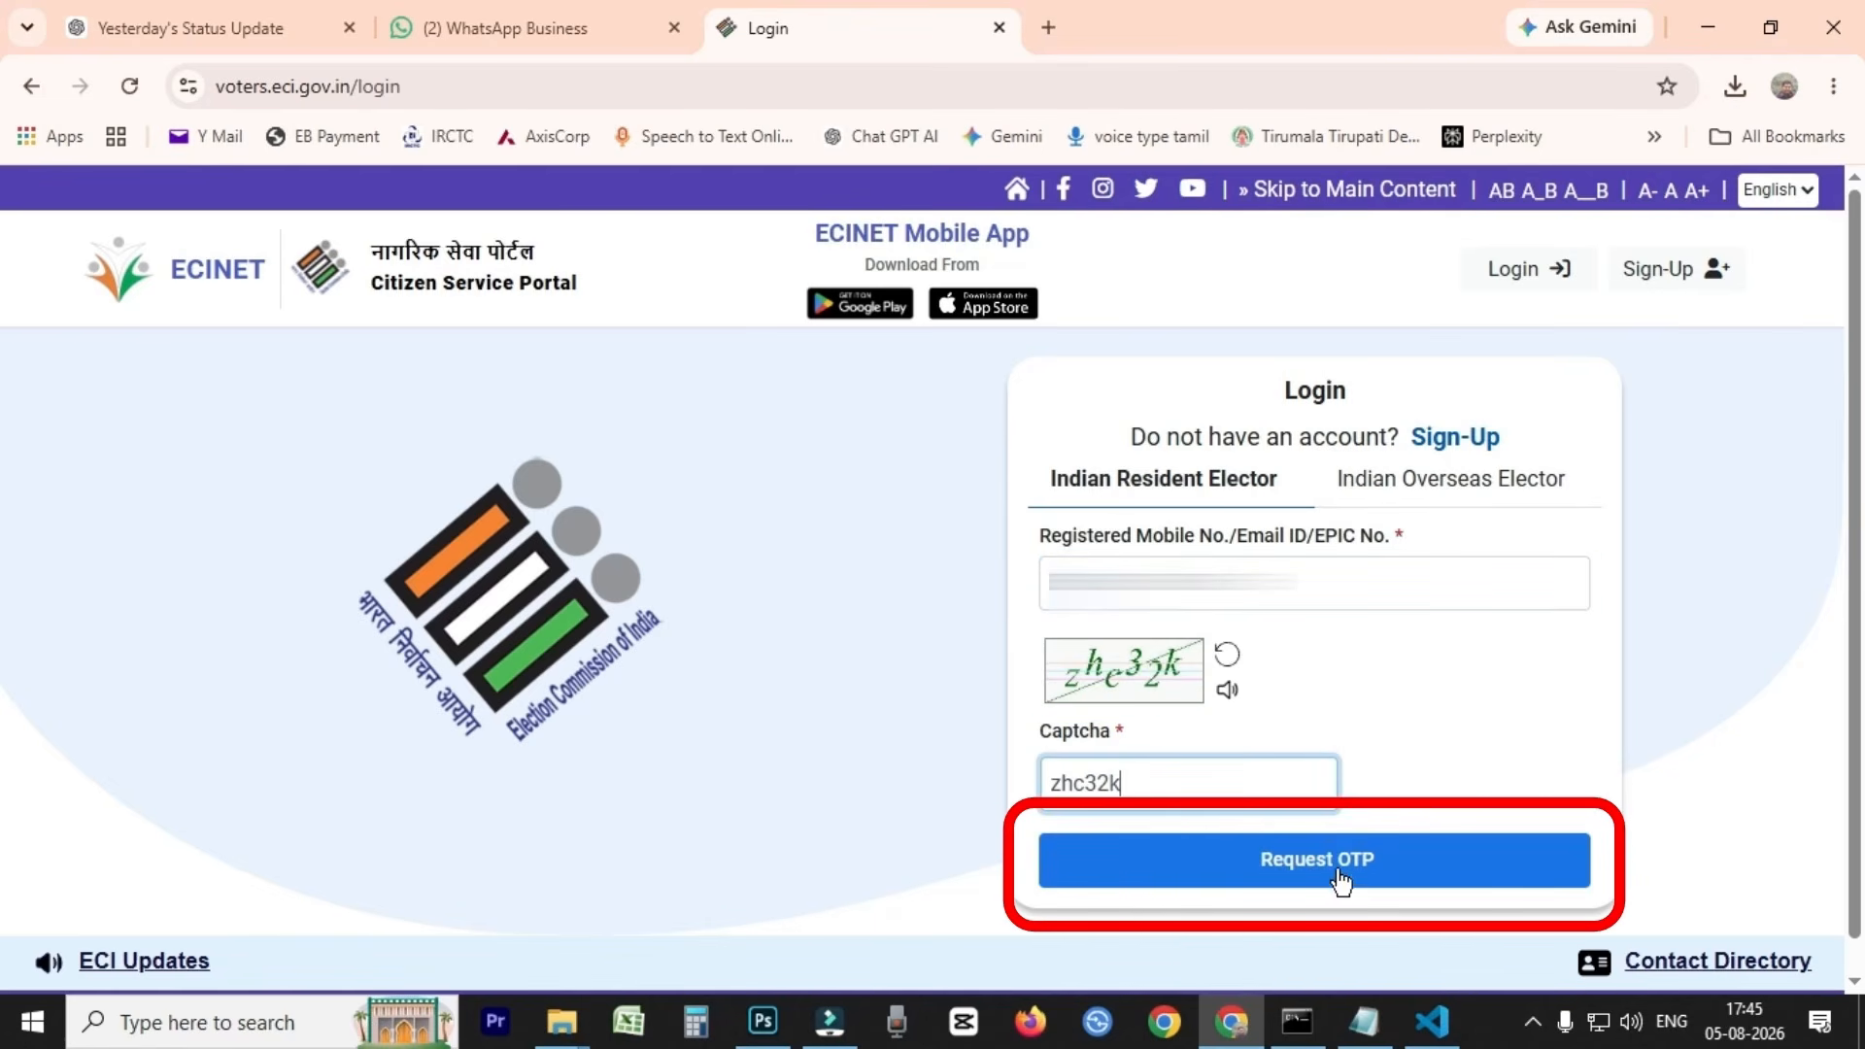
click(1337, 870)
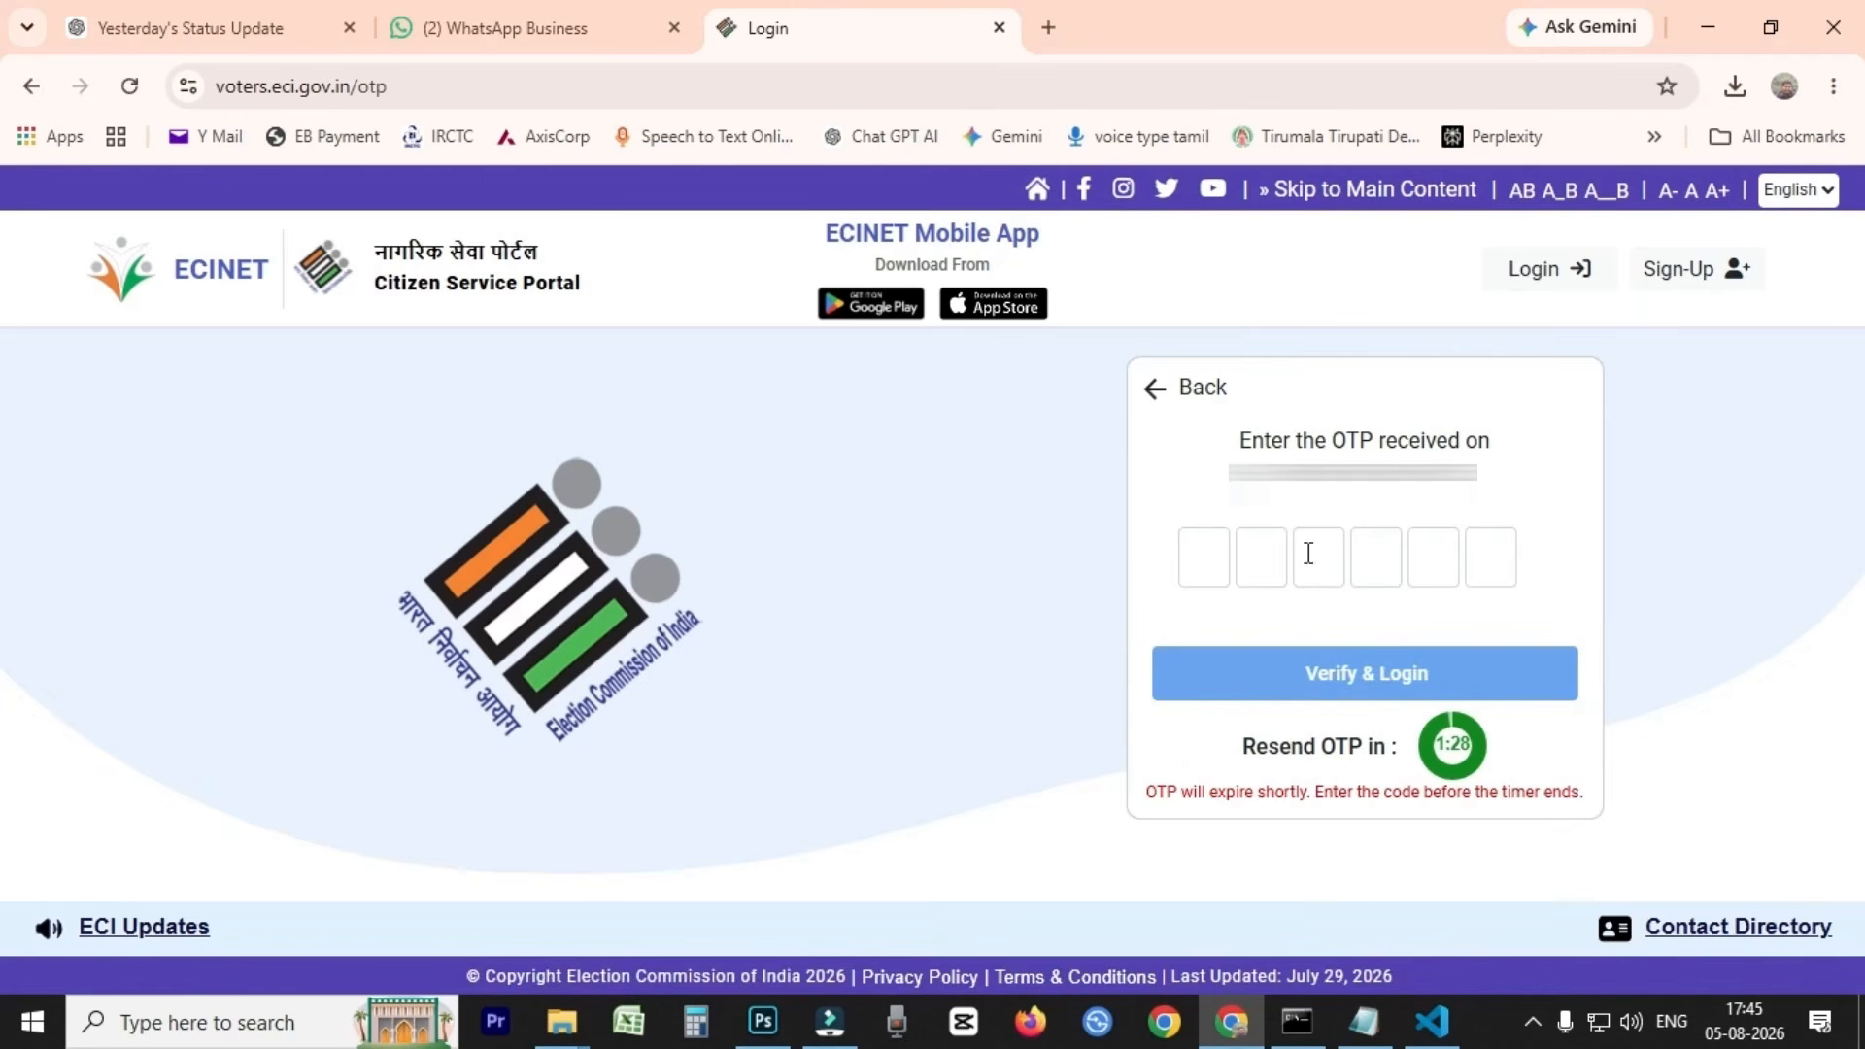
- Enter the login OTP and verify it to log in
click(1205, 559)
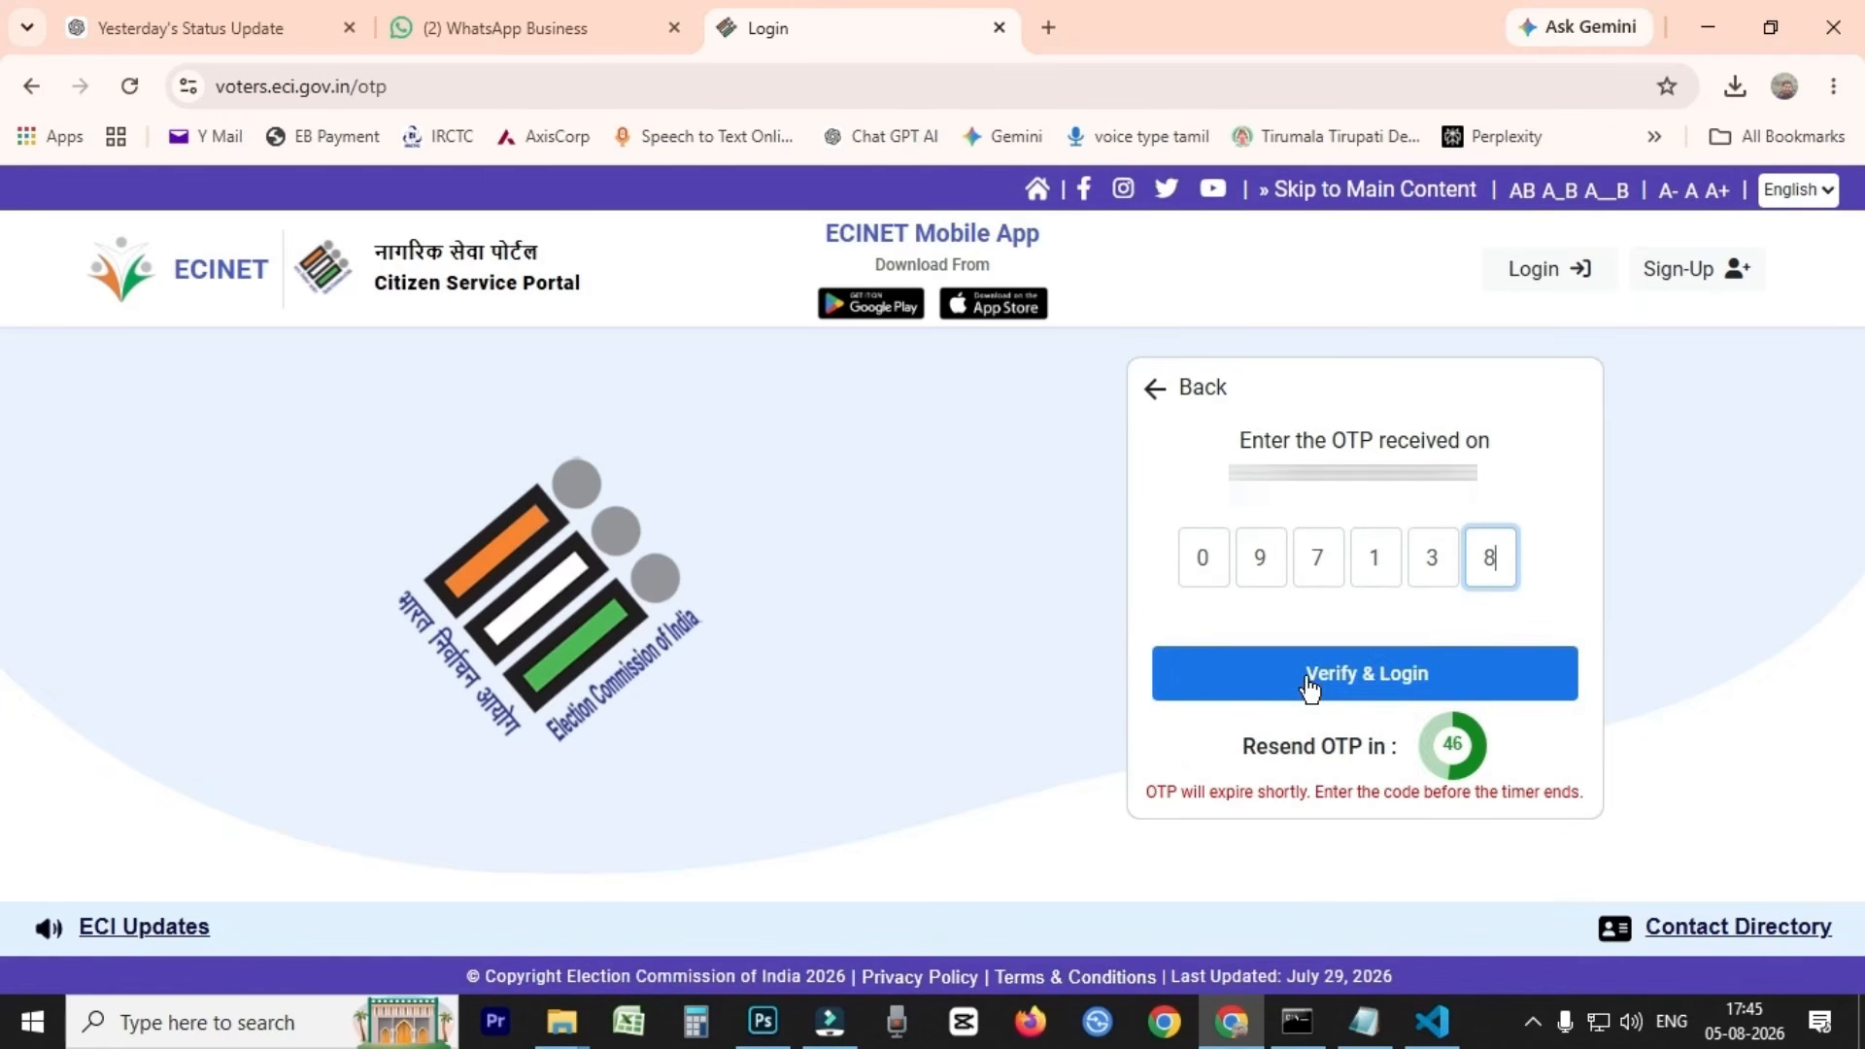
click(1373, 670)
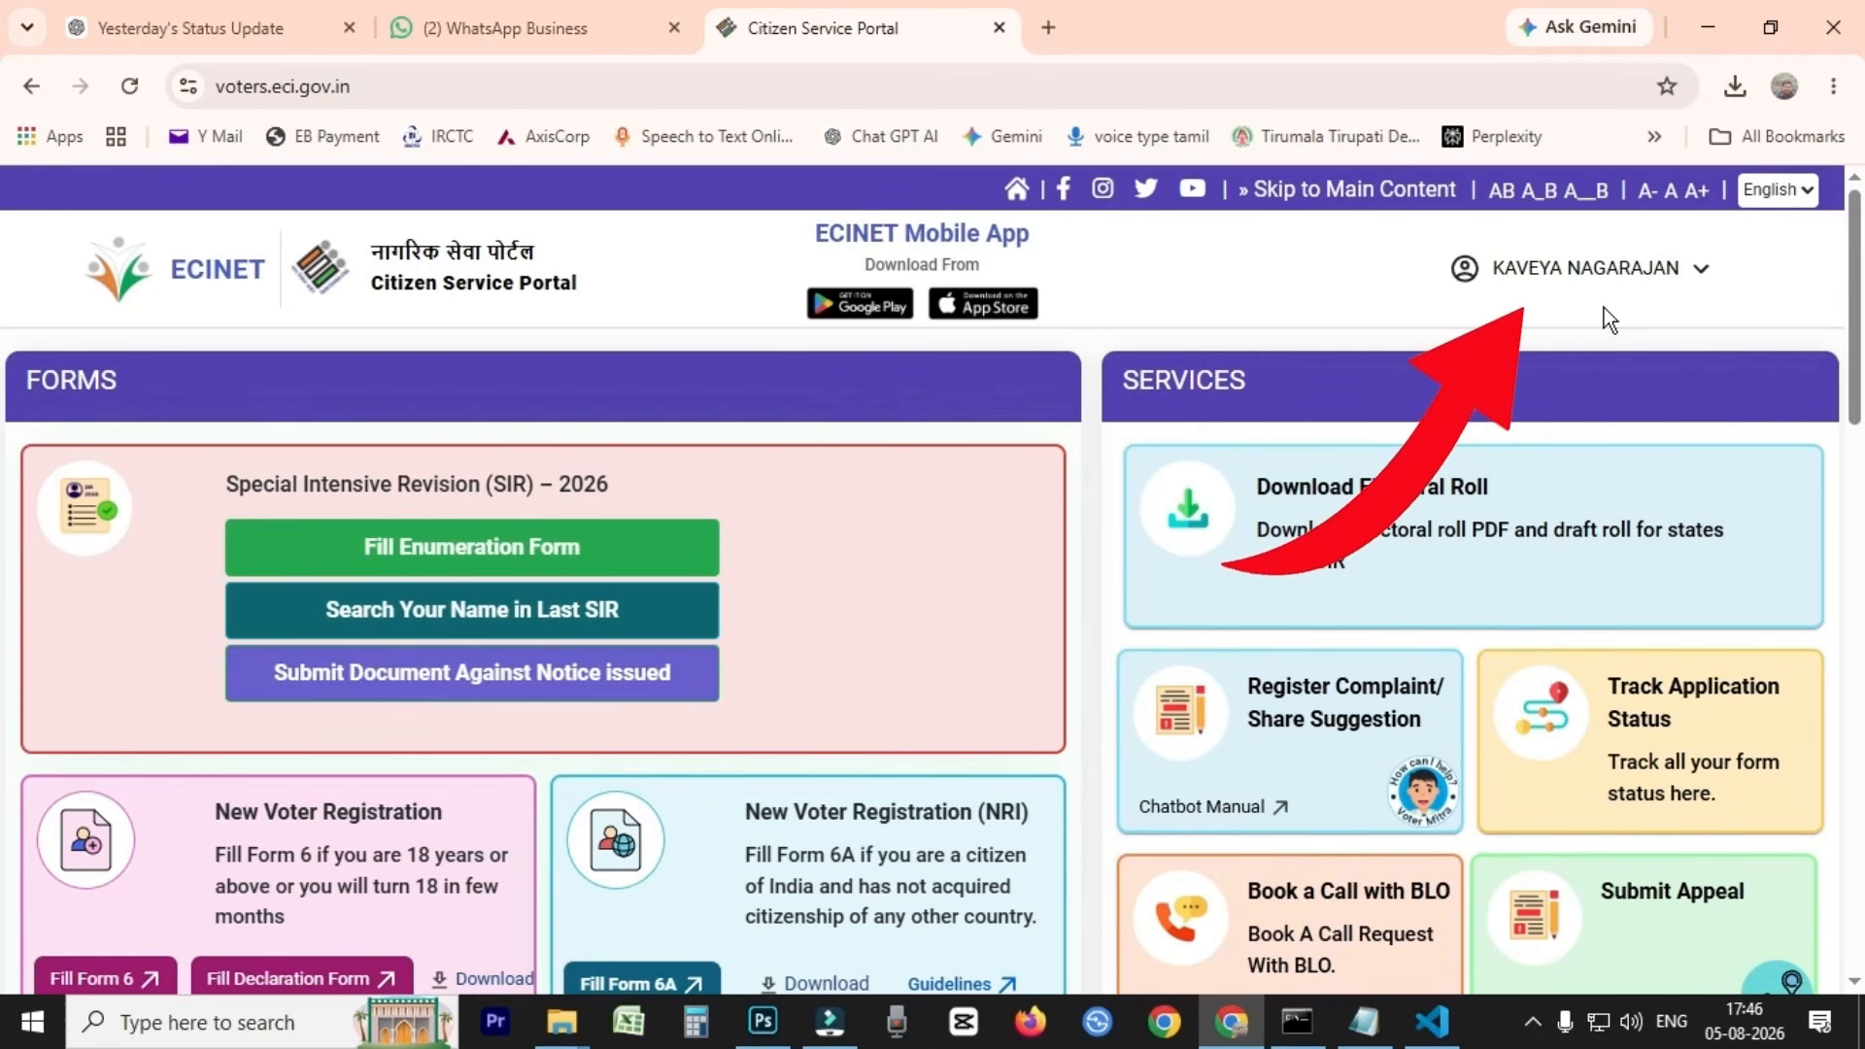
- Open Form 8 for the correction of entries
scroll(1051, 669, down, 2)
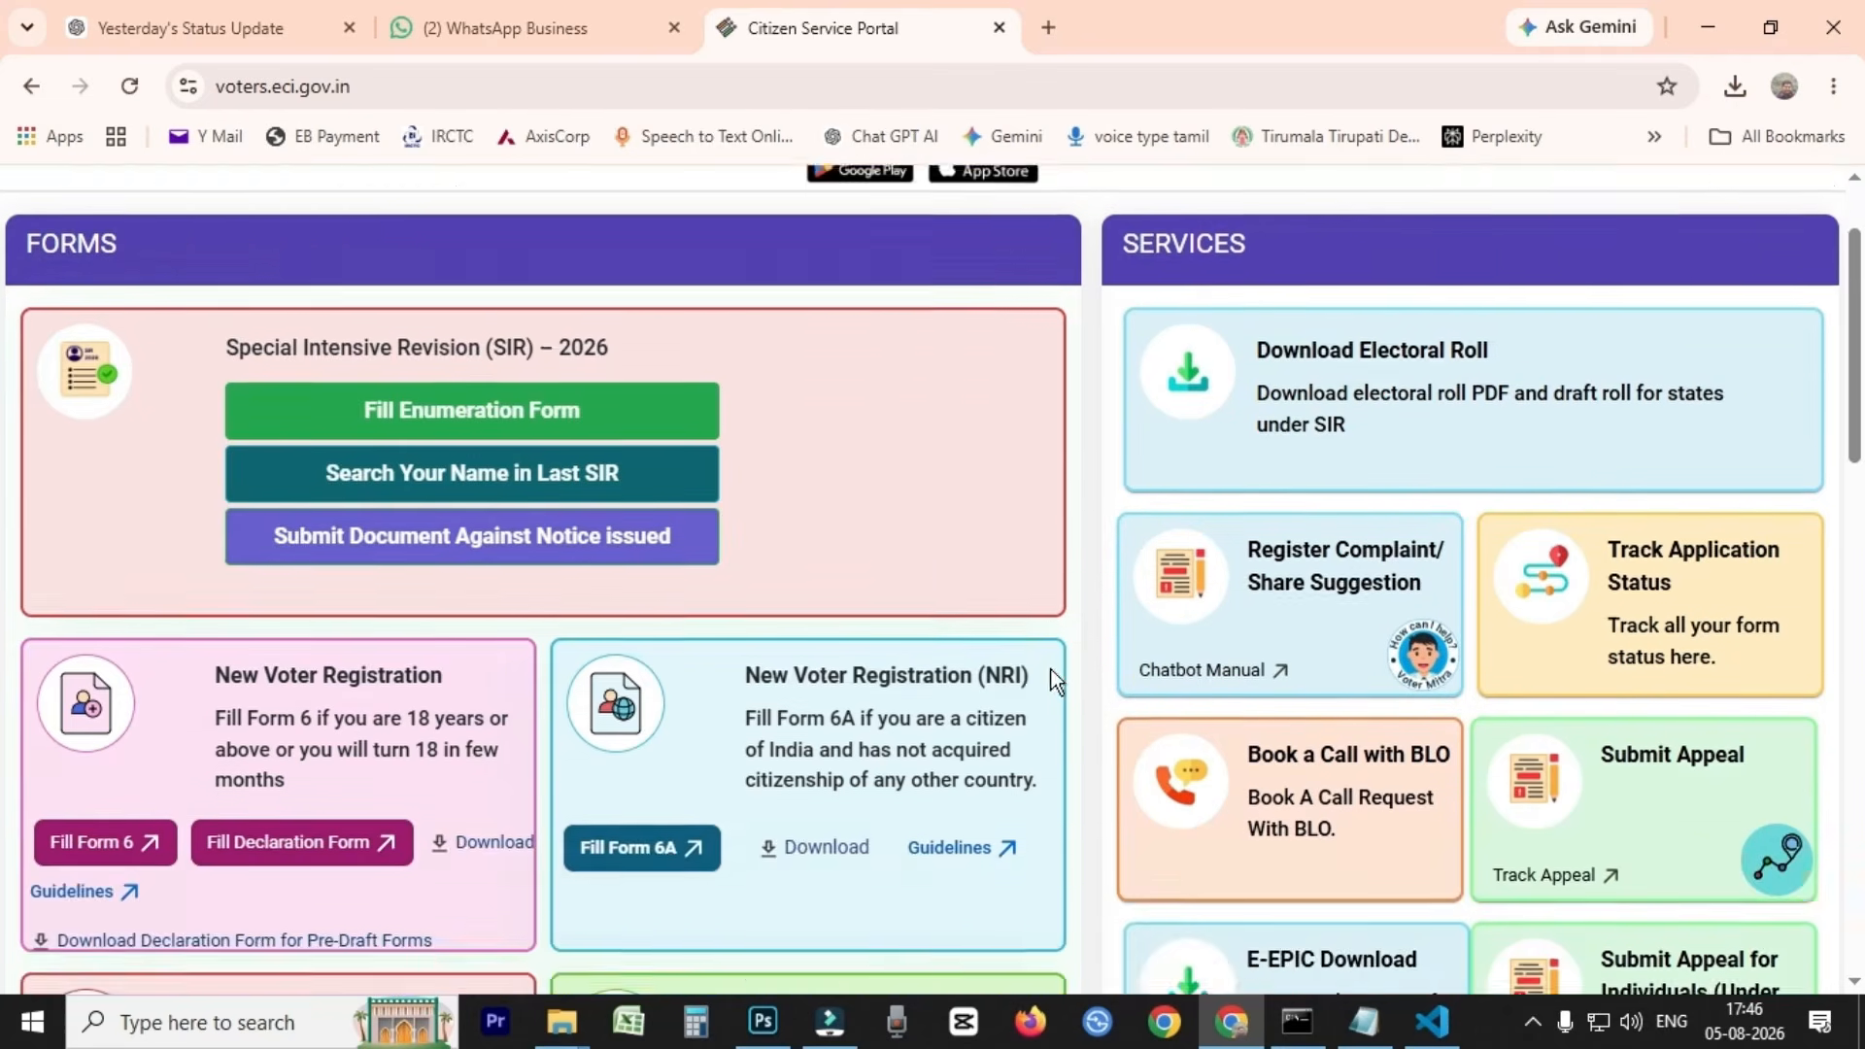
scroll(1051, 669, down, 5)
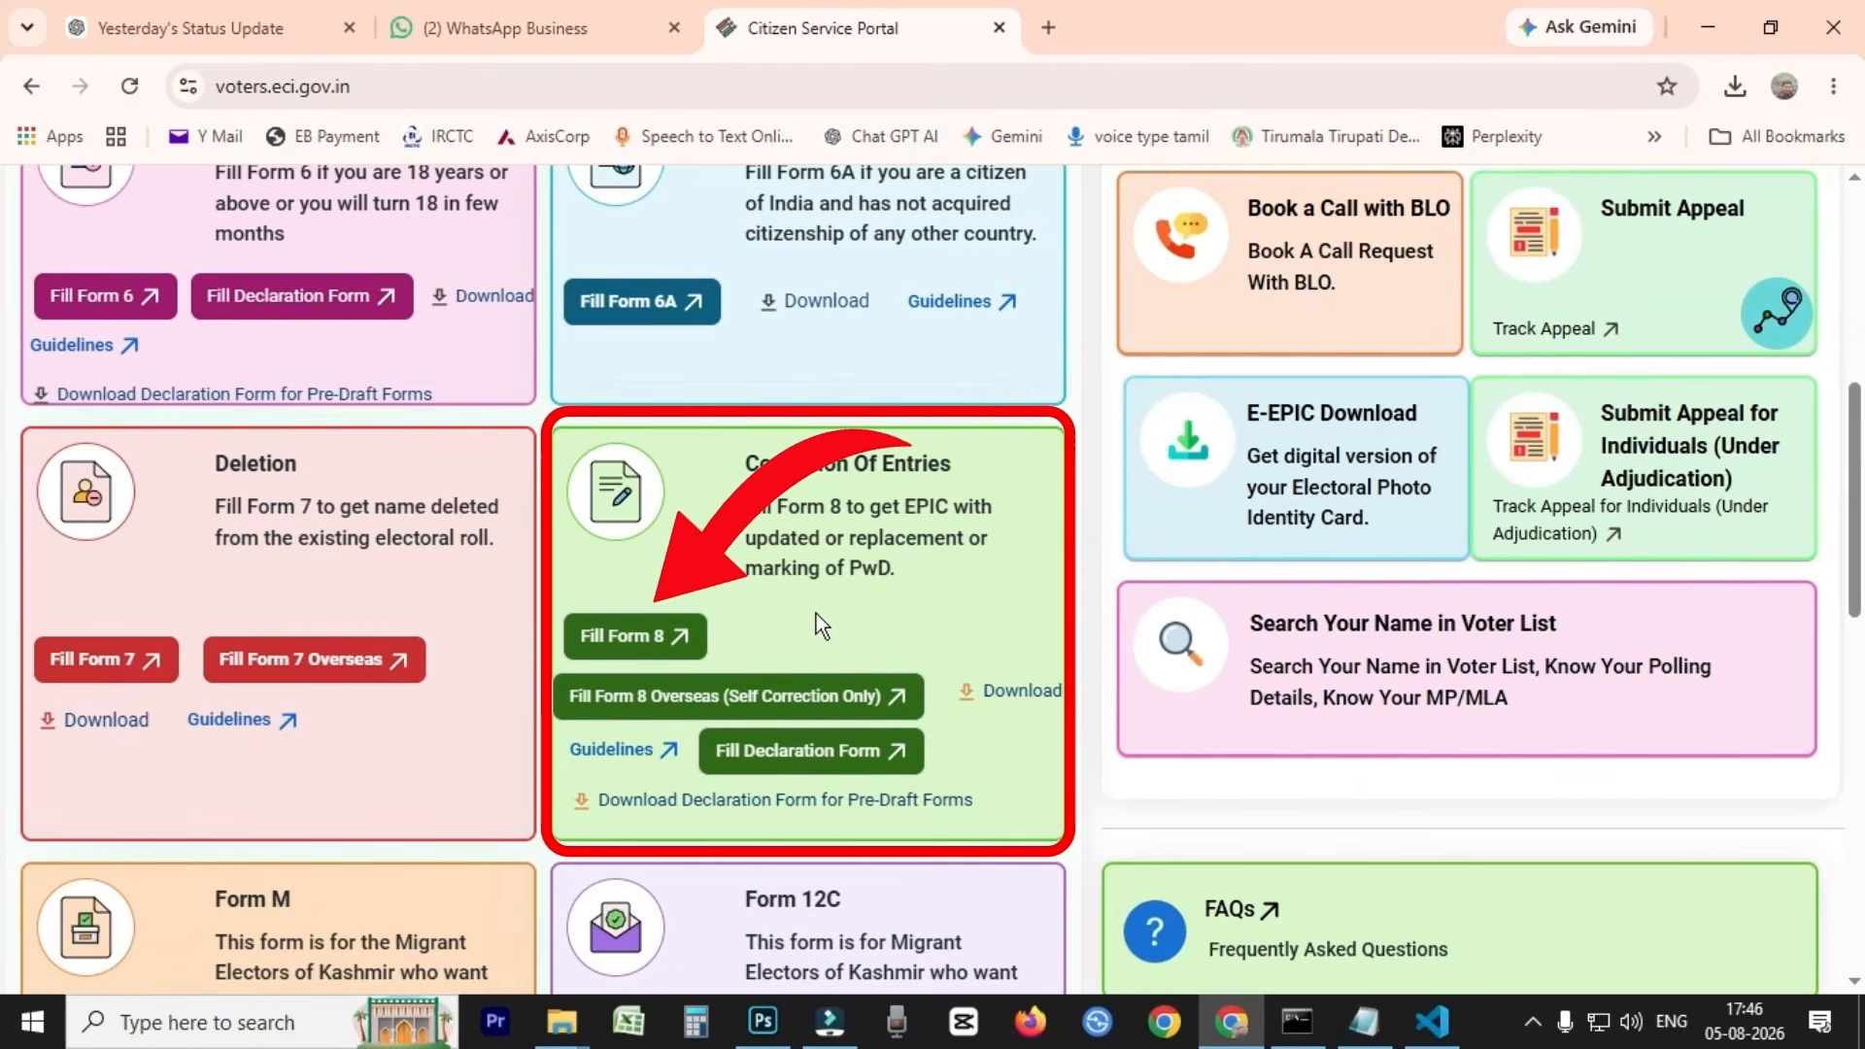
click(632, 652)
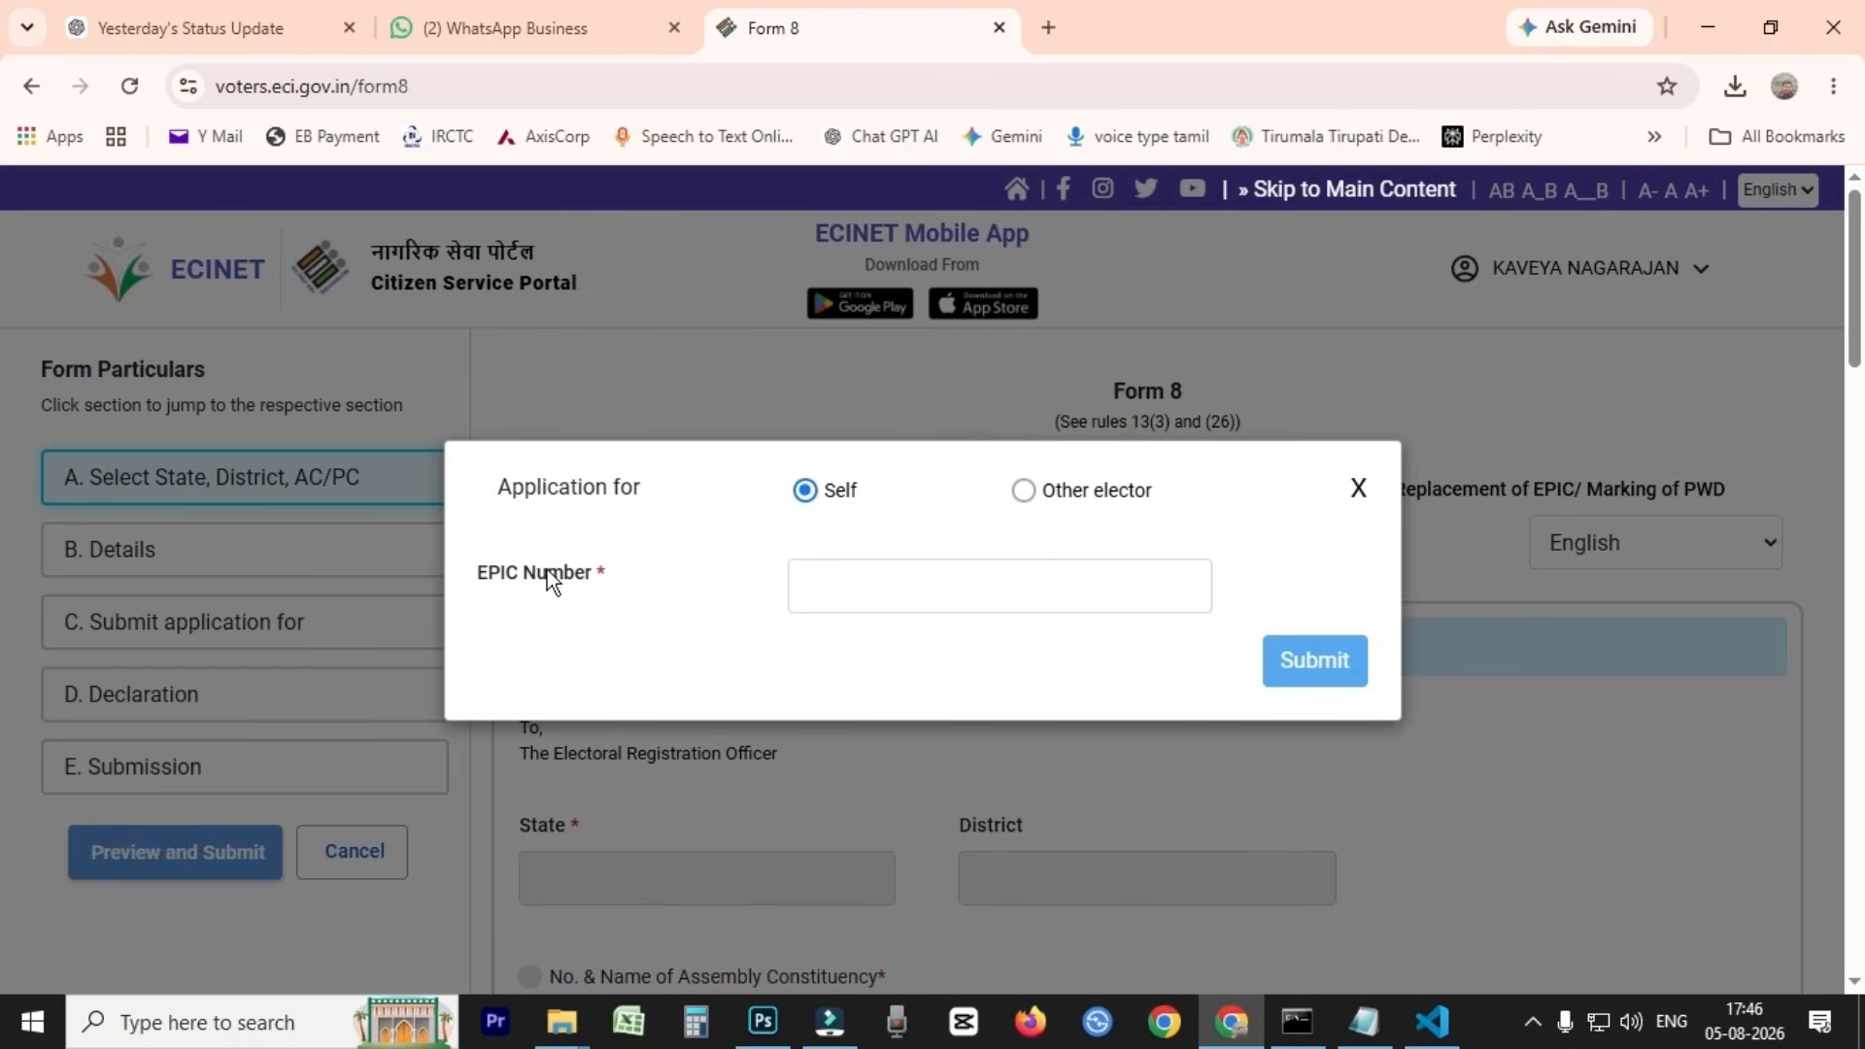
- Look up the applicant's own voter record by EPIC number, confirm it, and apply for Correction of Entries in Existing Electoral Roll
click(842, 595)
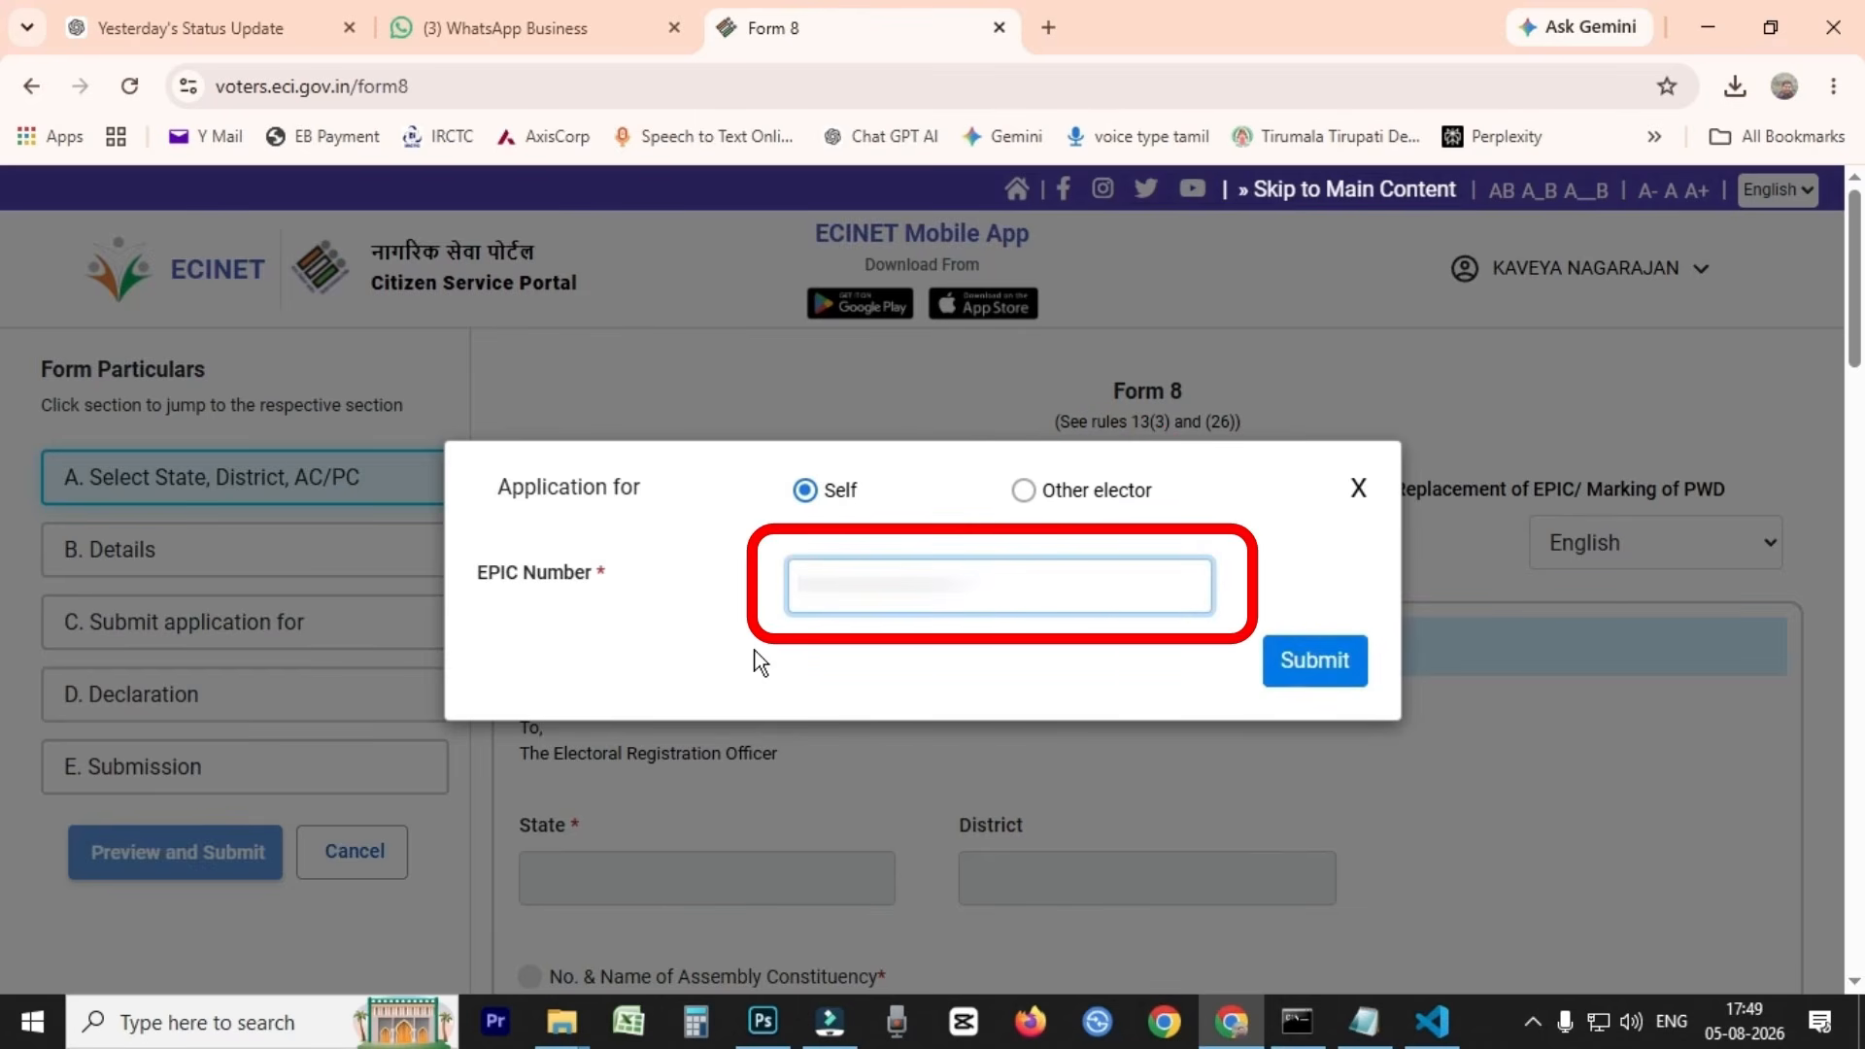
click(1317, 666)
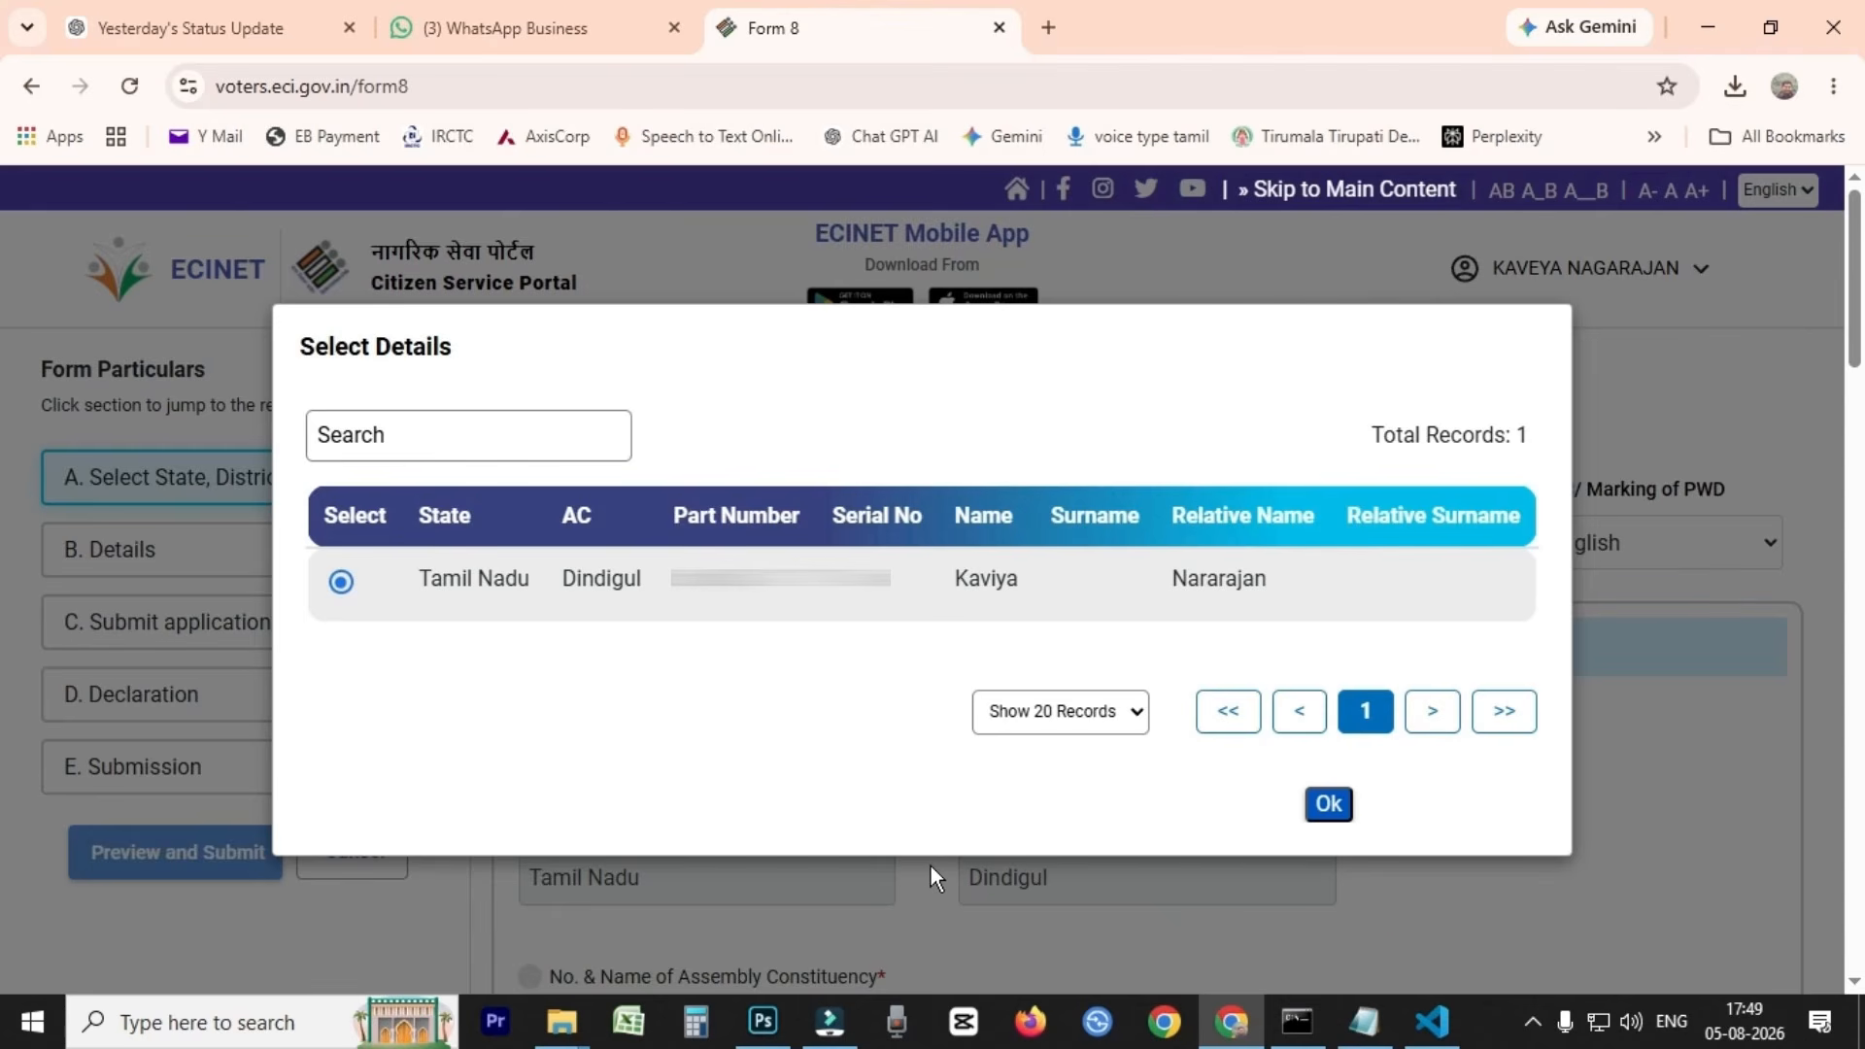
click(1329, 808)
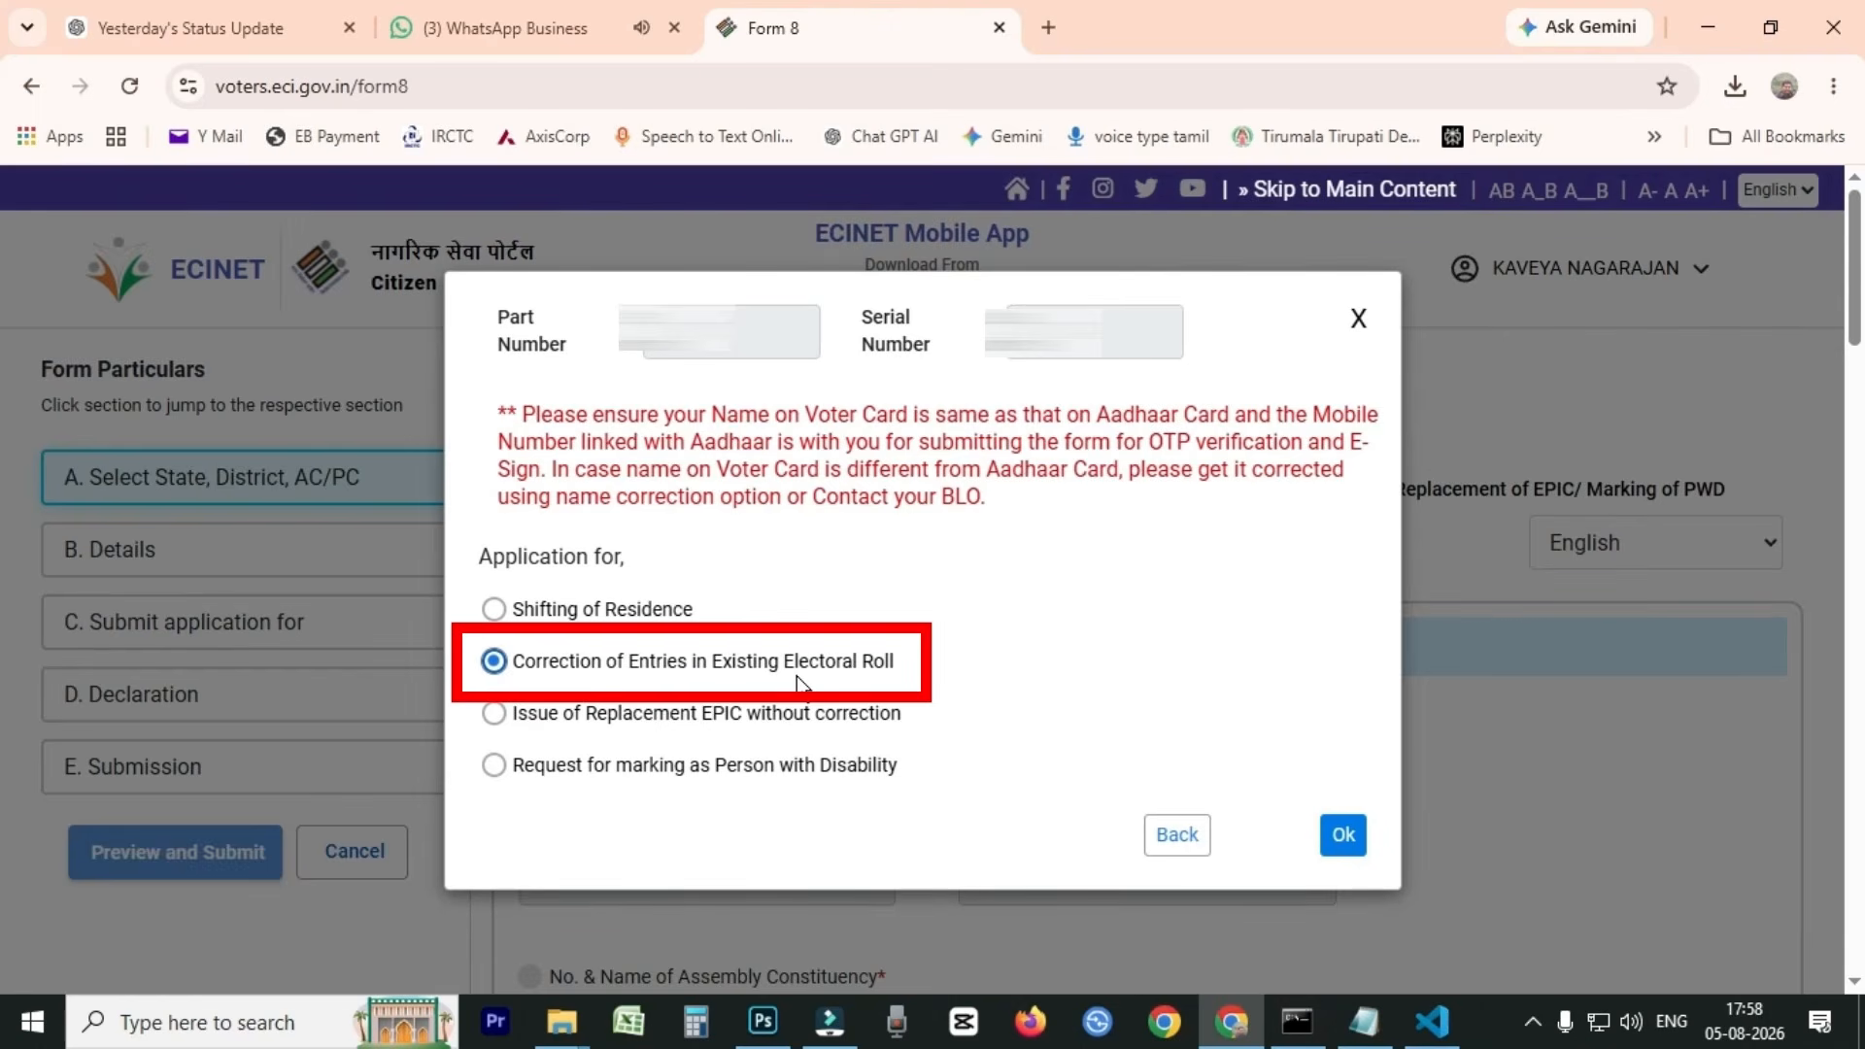
click(1344, 836)
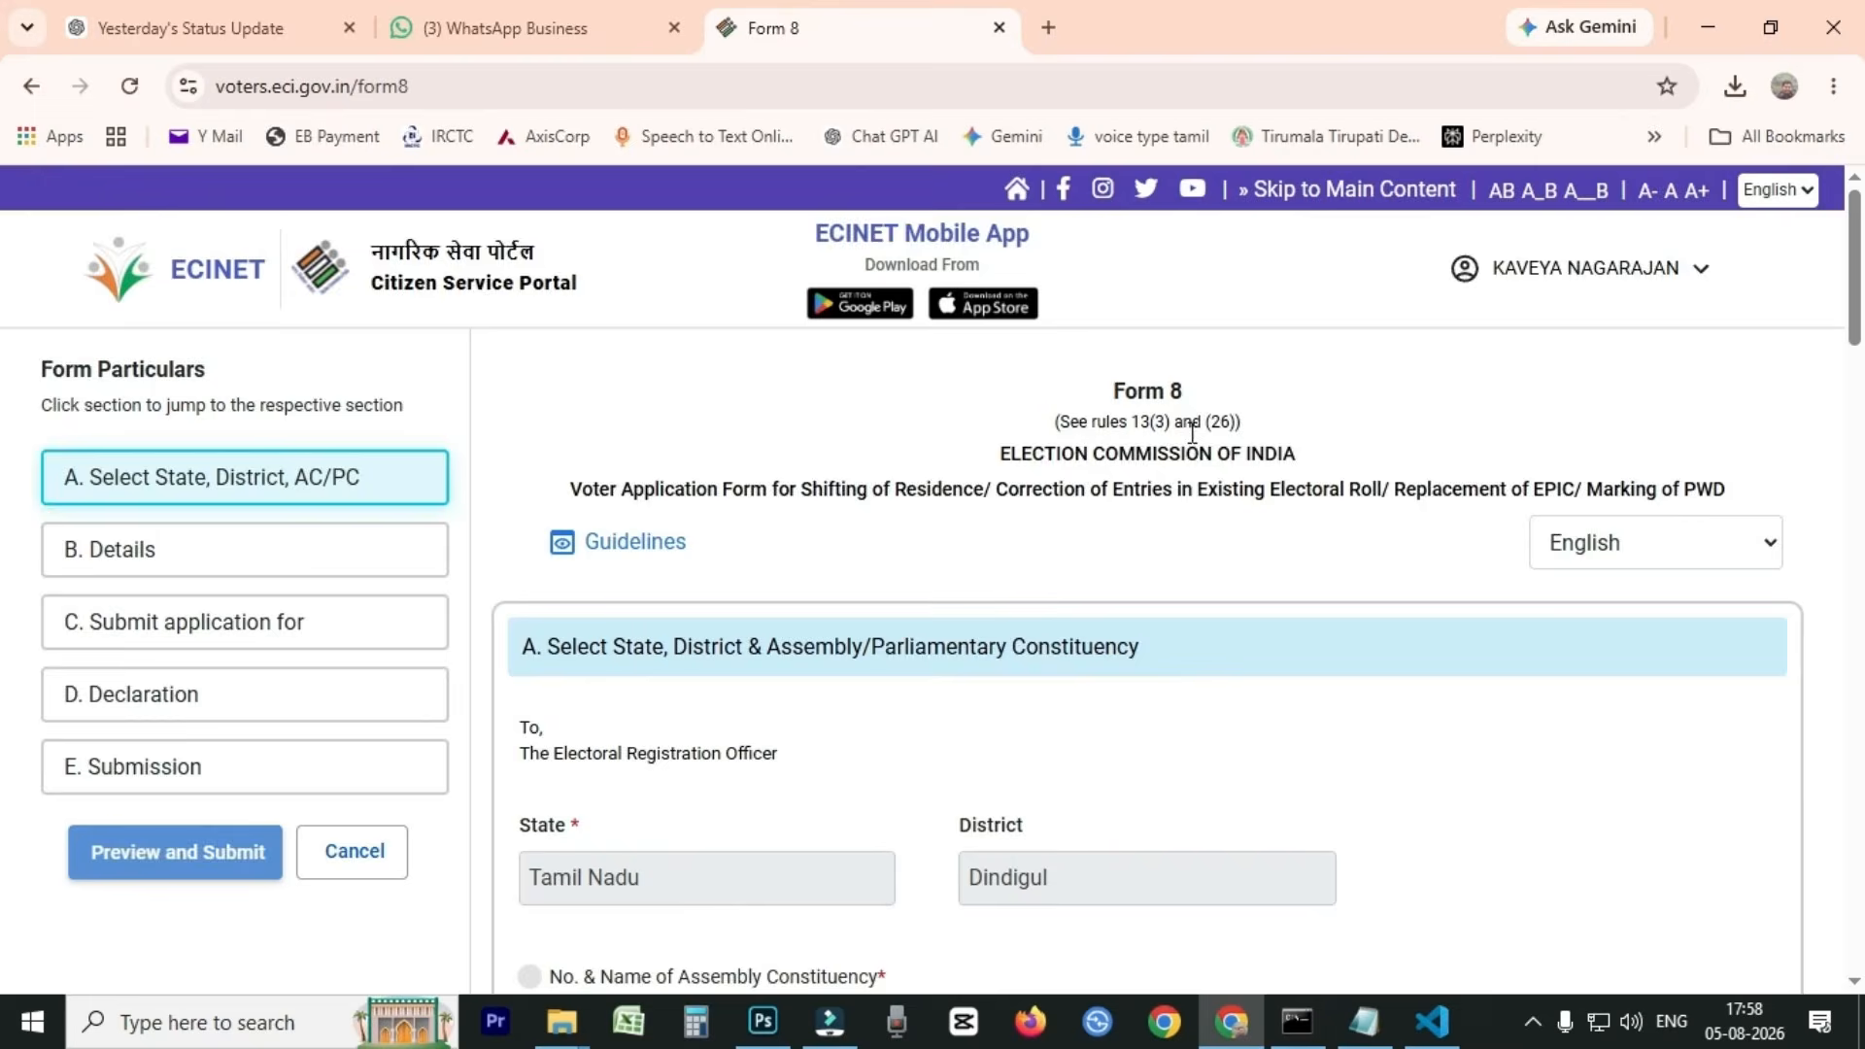
- Choose to provide an Aadhaar number in the Details section and enter the applicant's Aadhaar number
scroll(731, 467, down, 3)
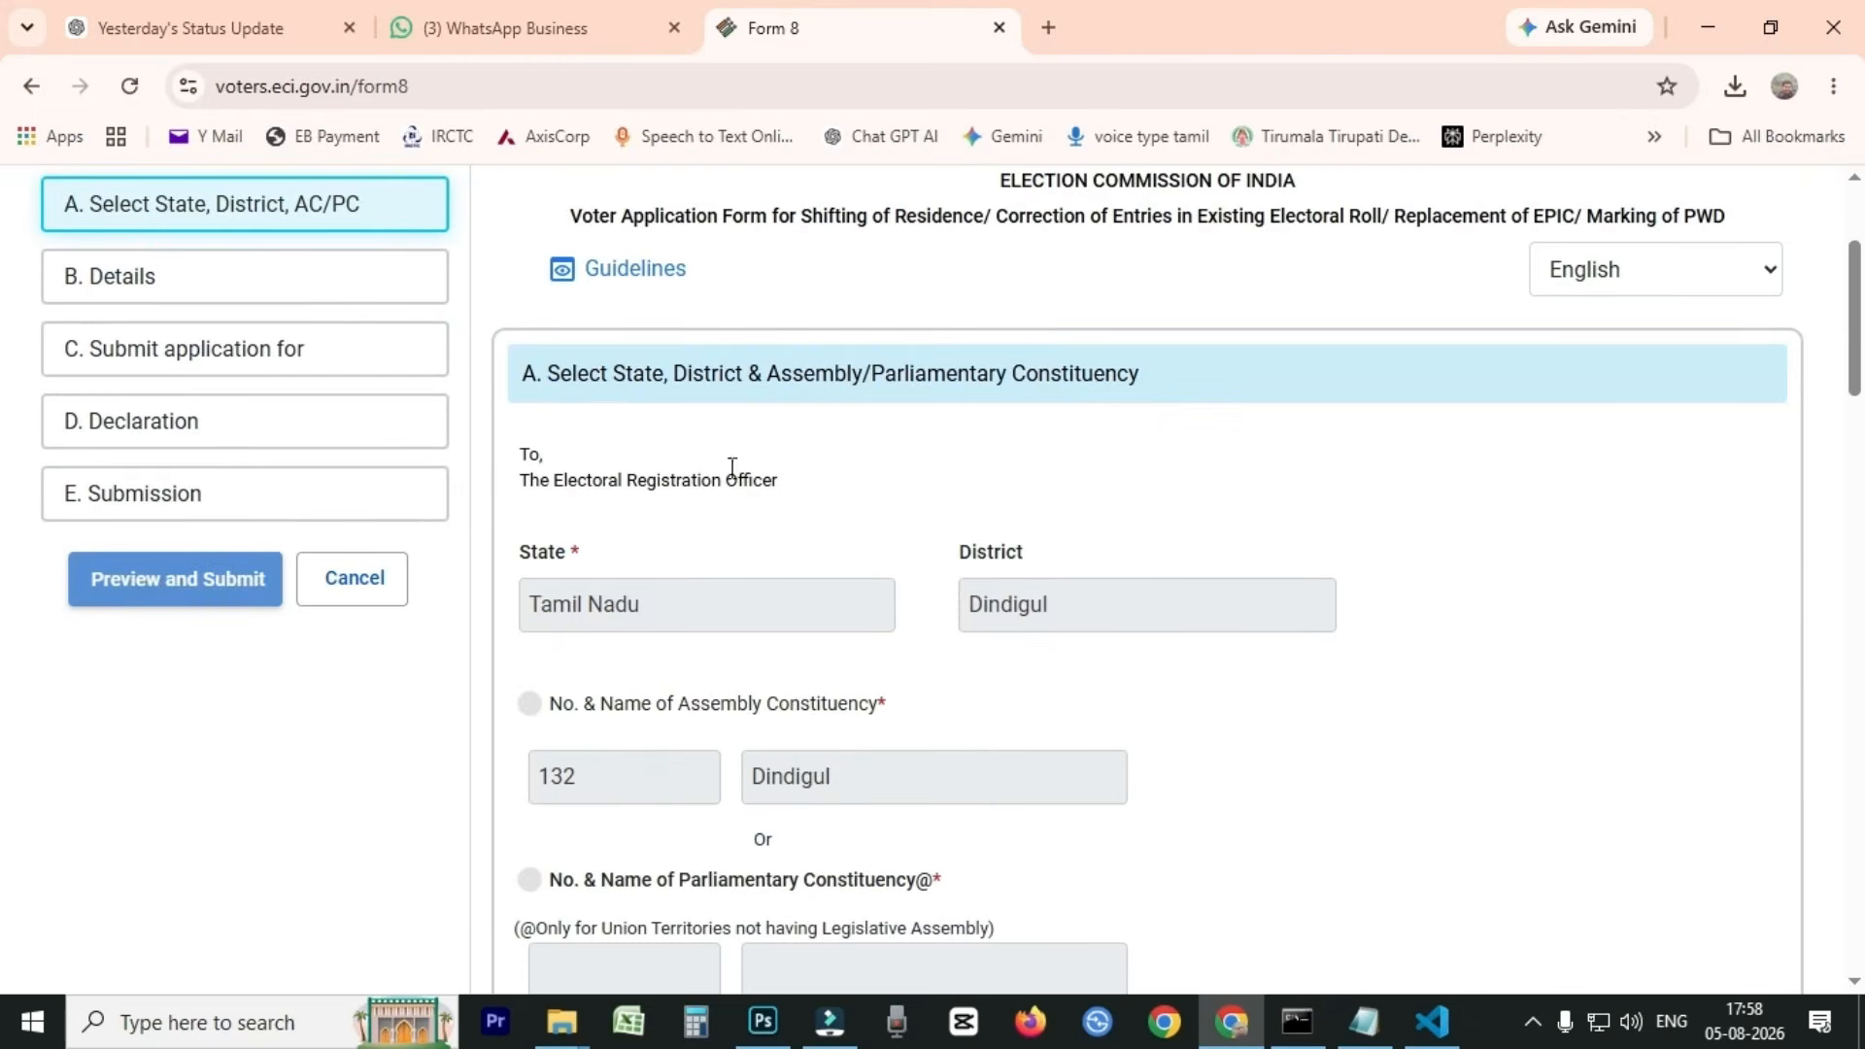
scroll(1082, 434, down, 8)
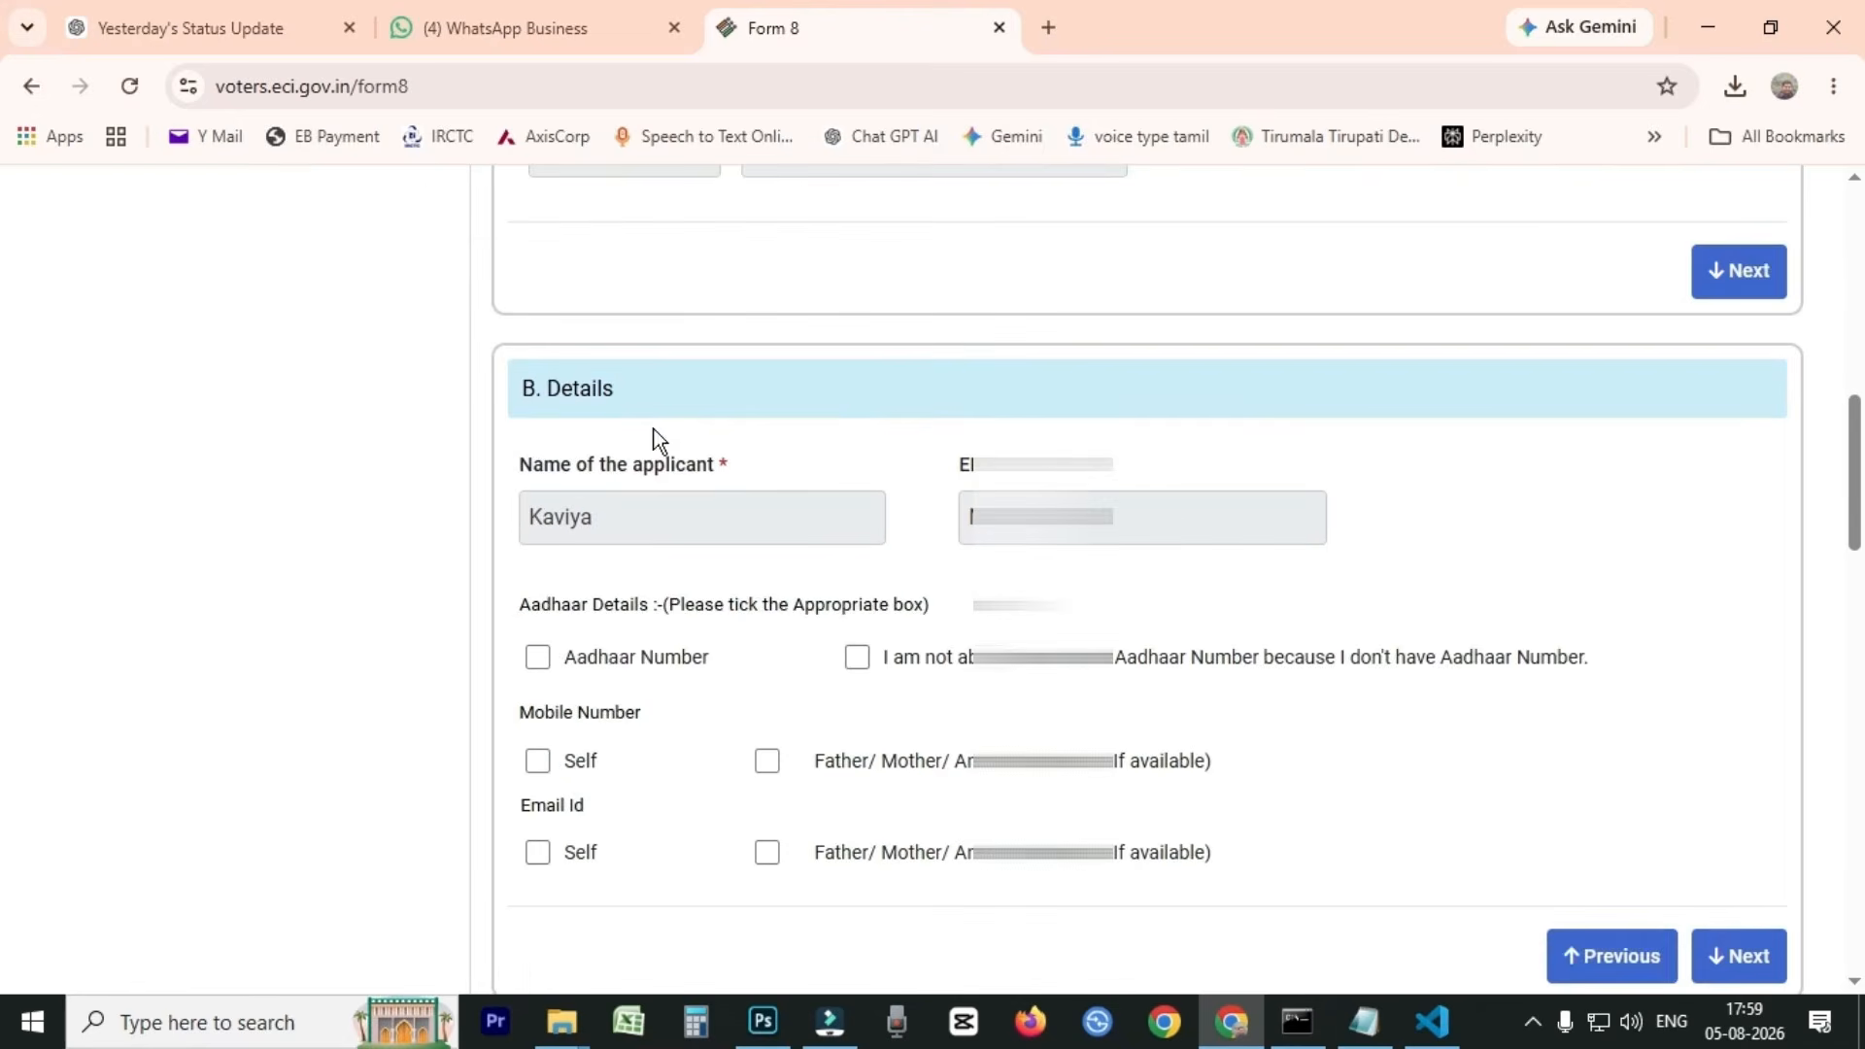
scroll(658, 439, down, 1)
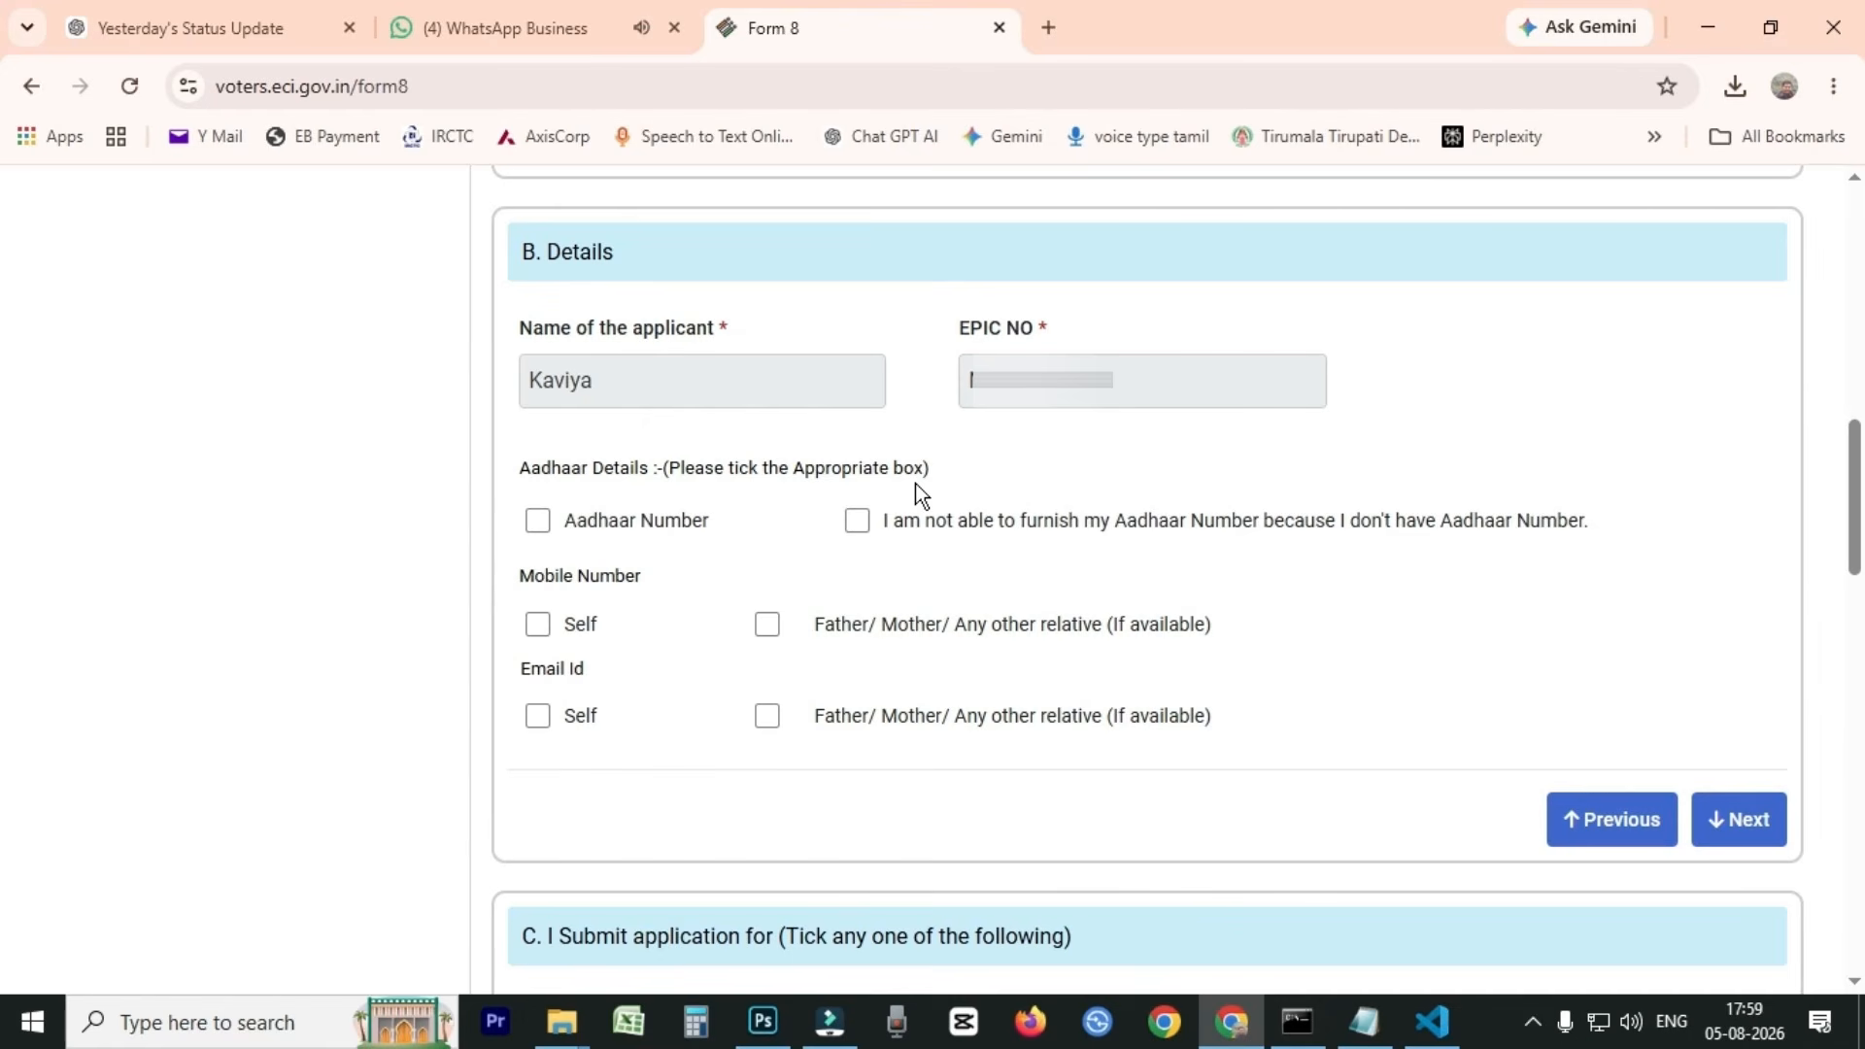
click(536, 522)
click(660, 627)
text(••)
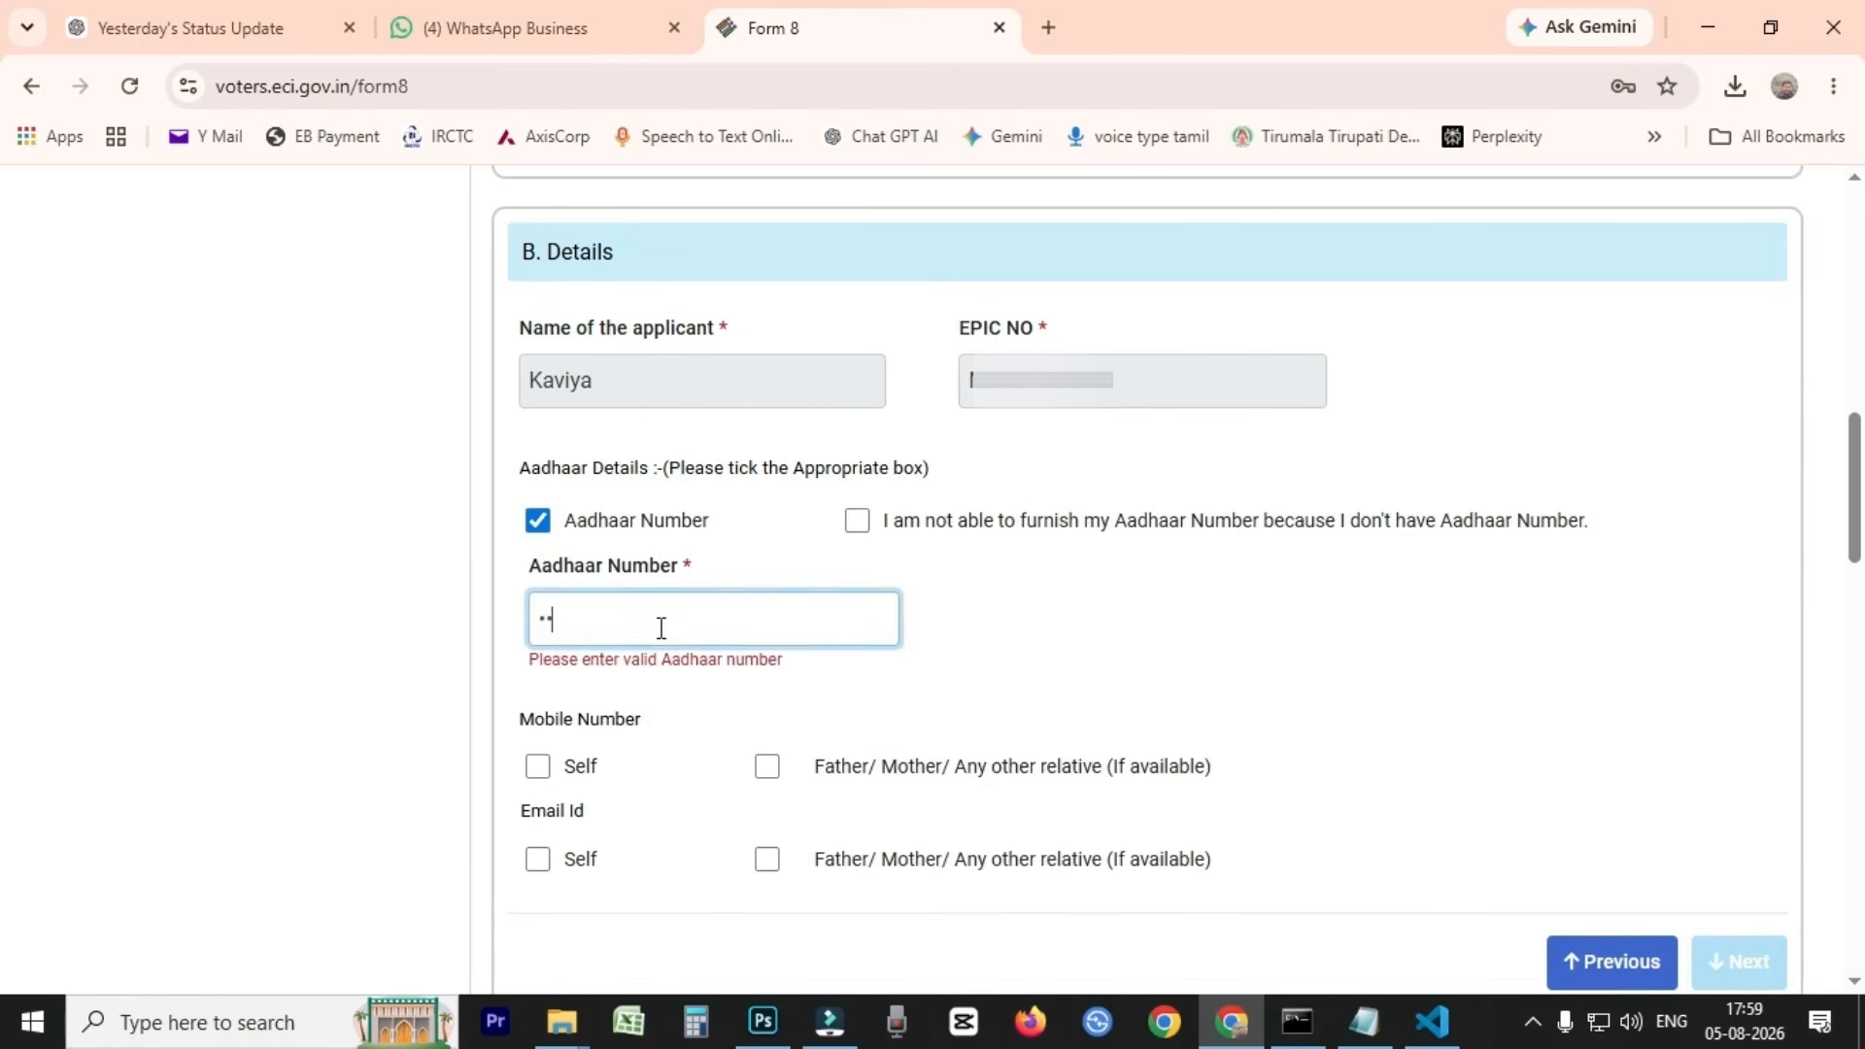
text(••••••••••)
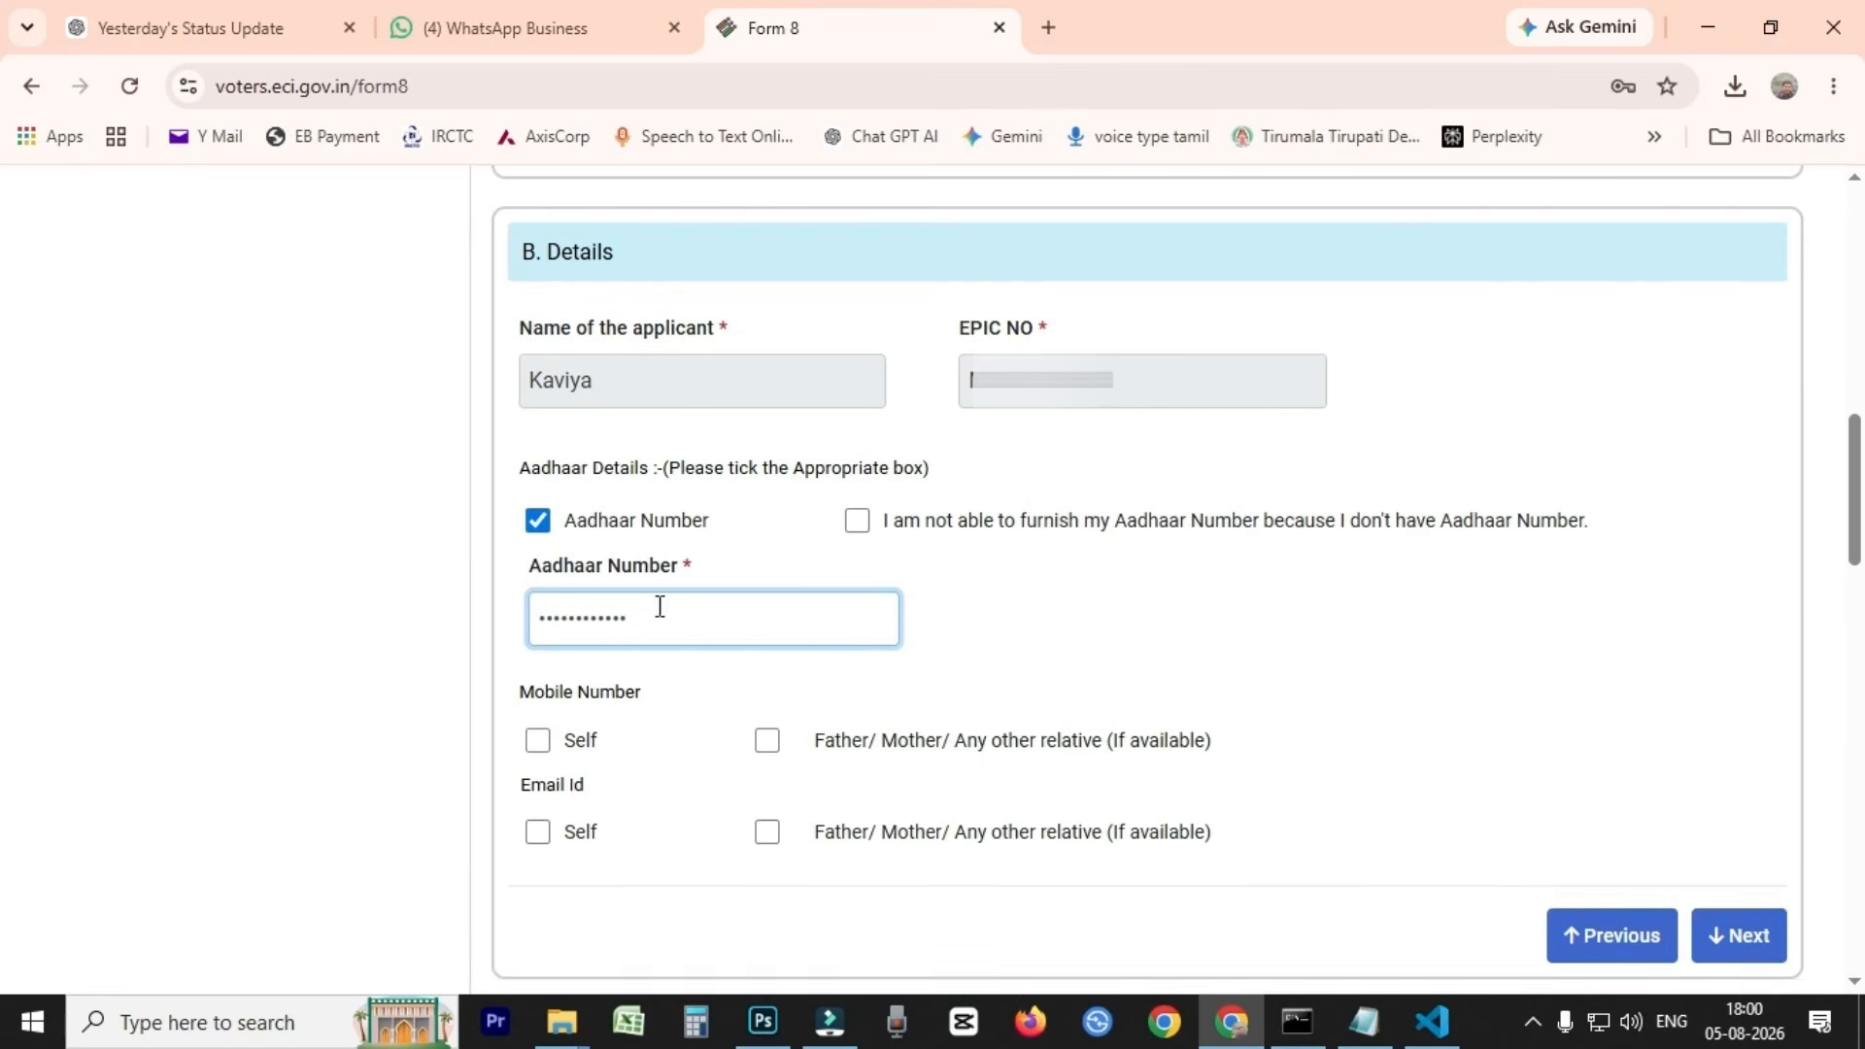
- Mark the mobile number as Self and enter the applicant's mobile number
scroll(663, 631, down, 1)
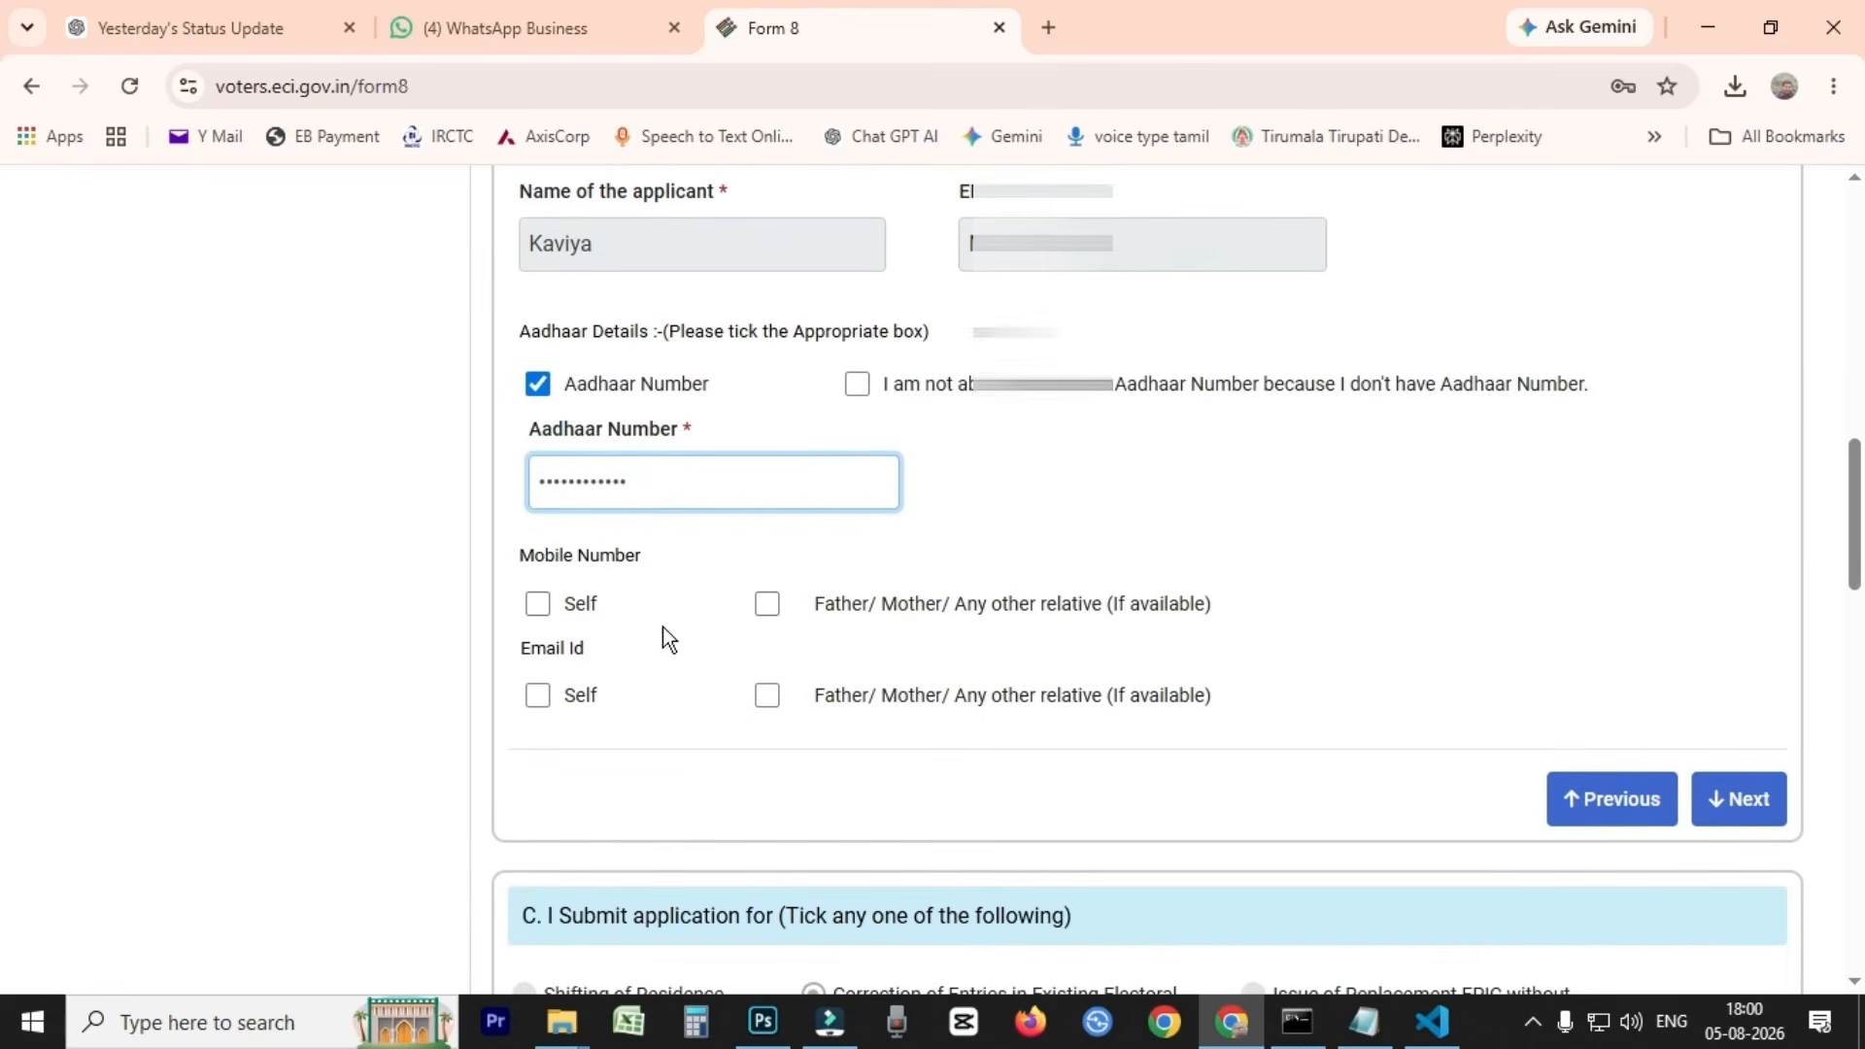
click(537, 604)
click(682, 701)
text(8)
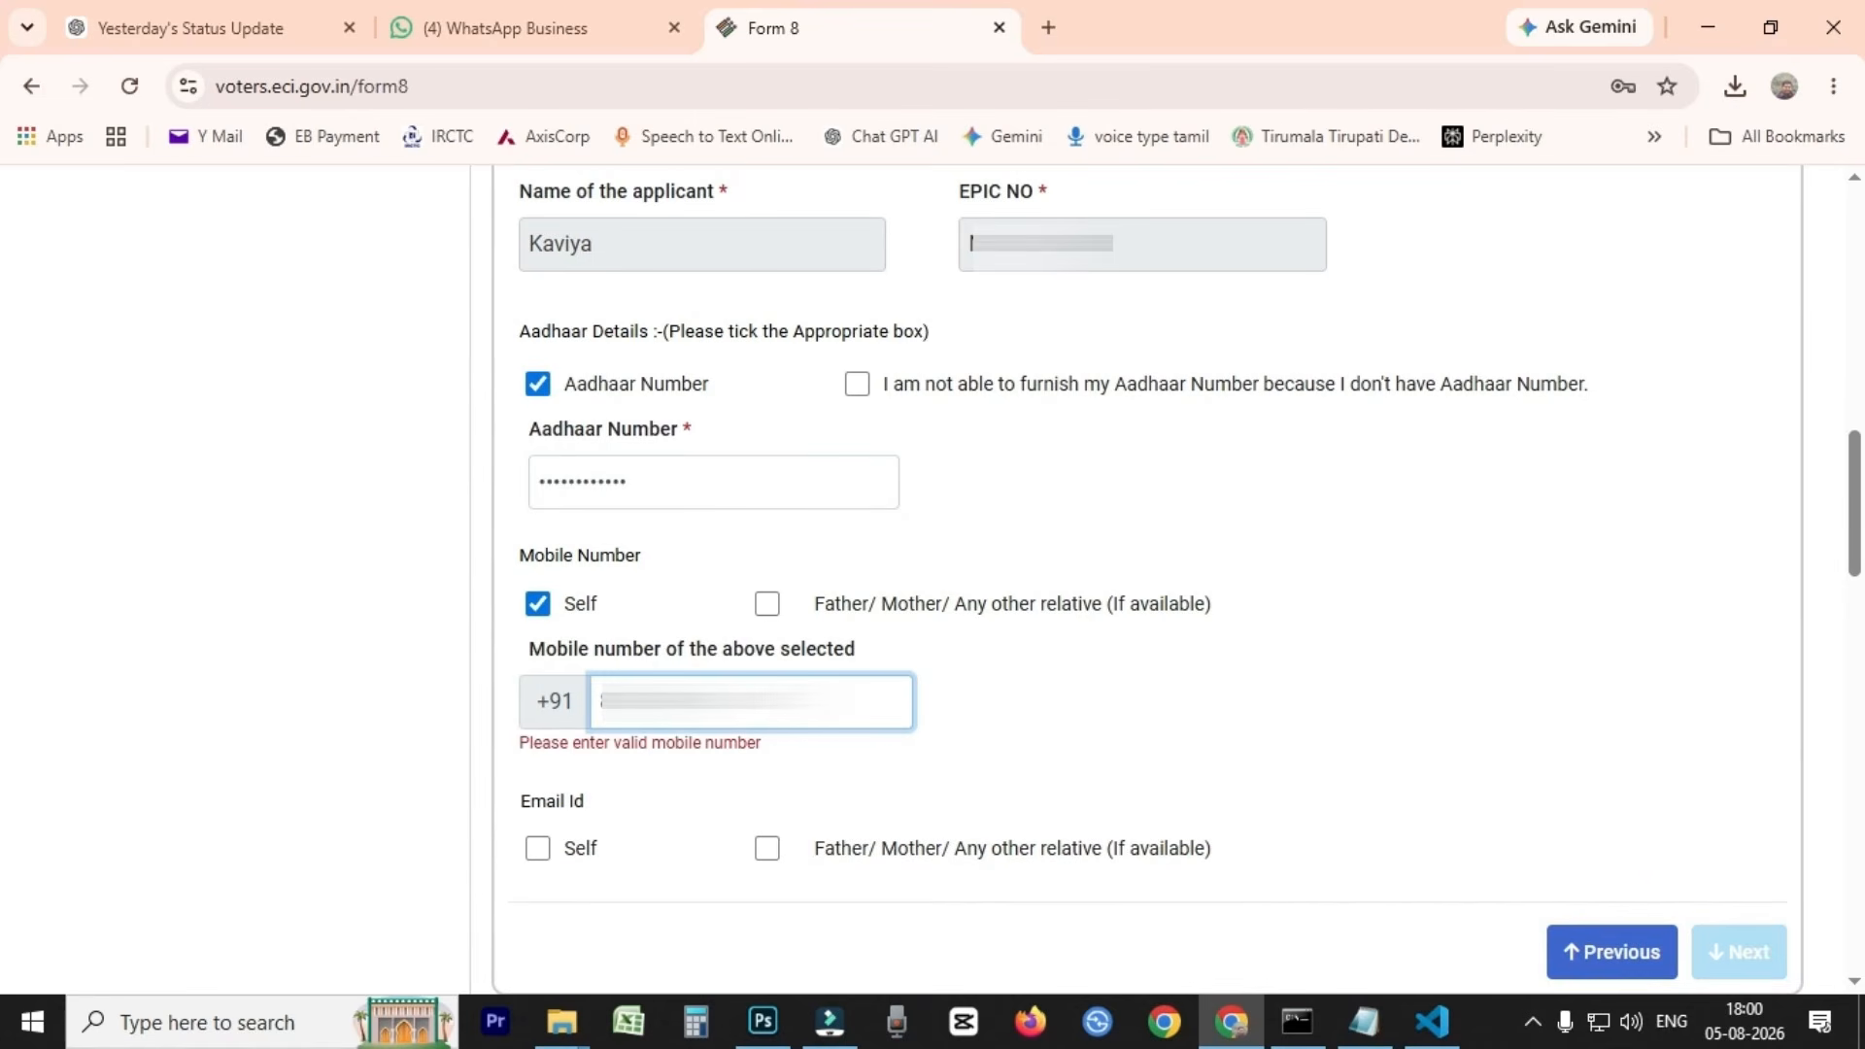
text(•)
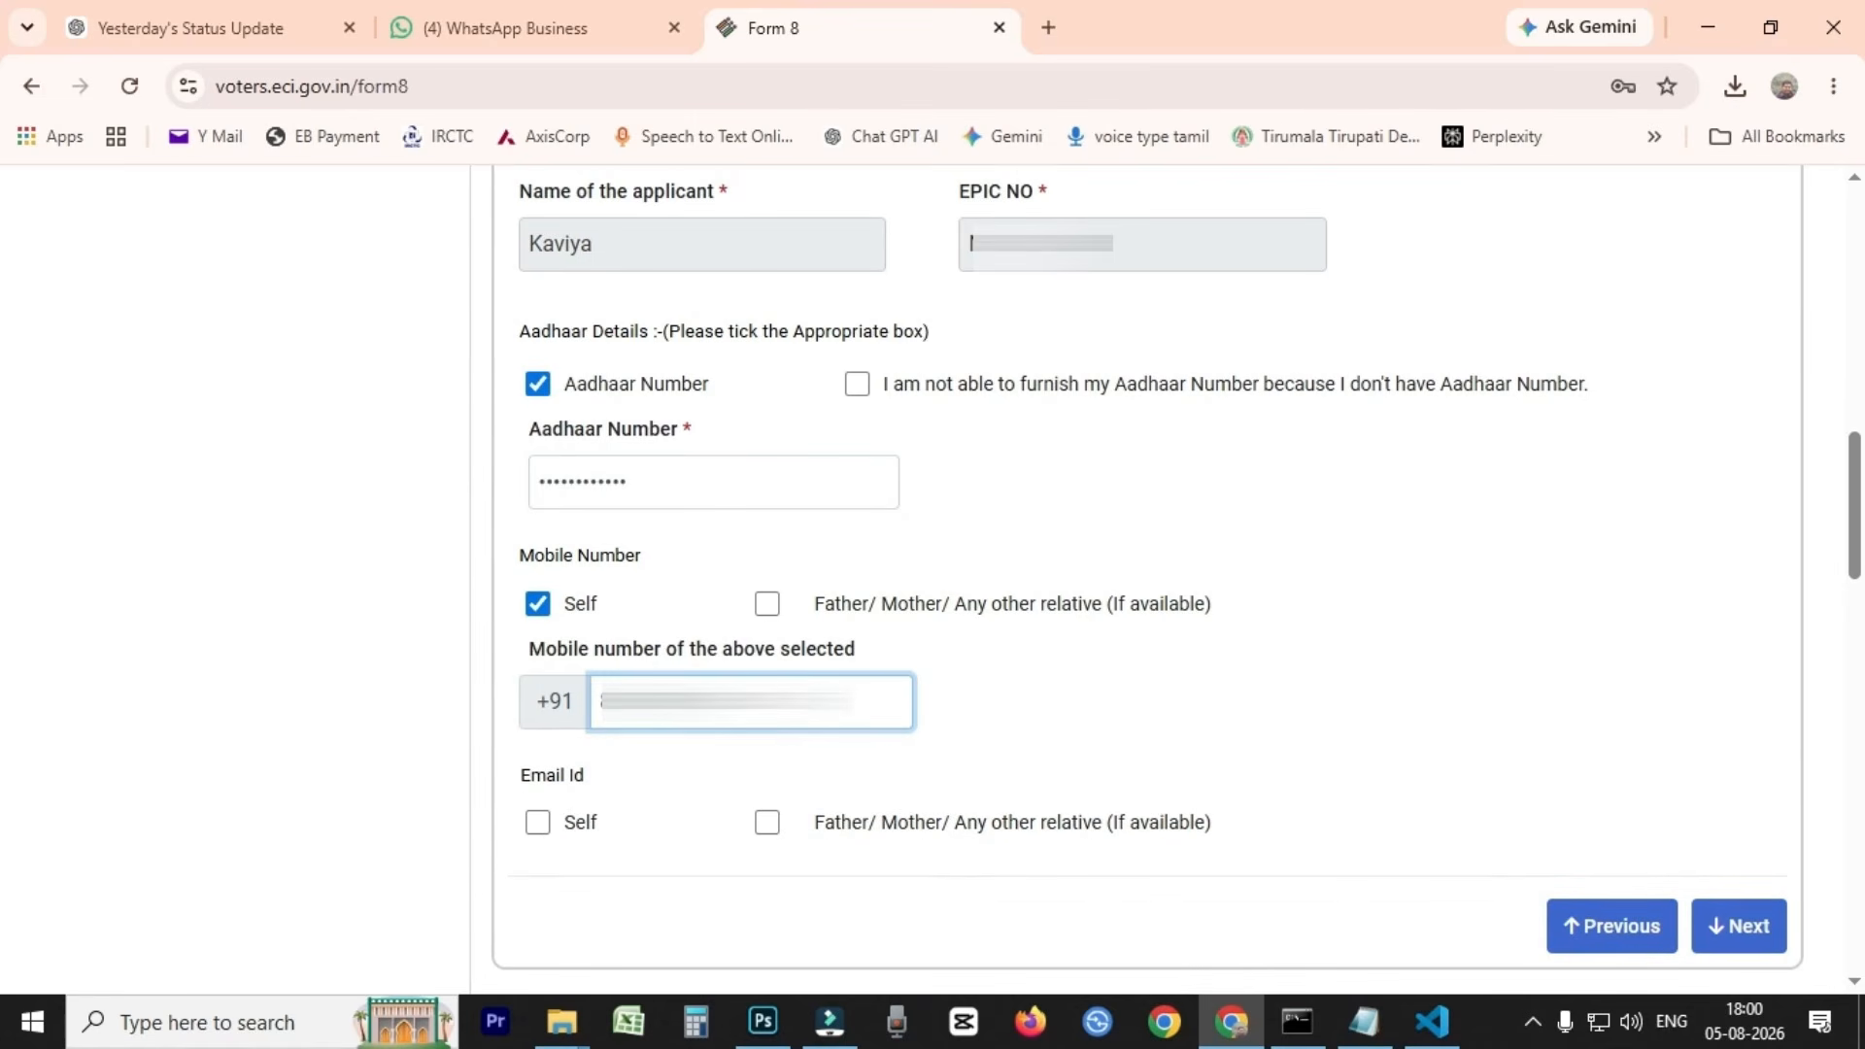
- Mark the email ID as Self and enter the applicant's email address
click(537, 821)
scroll(646, 866, down, 3)
click(615, 651)
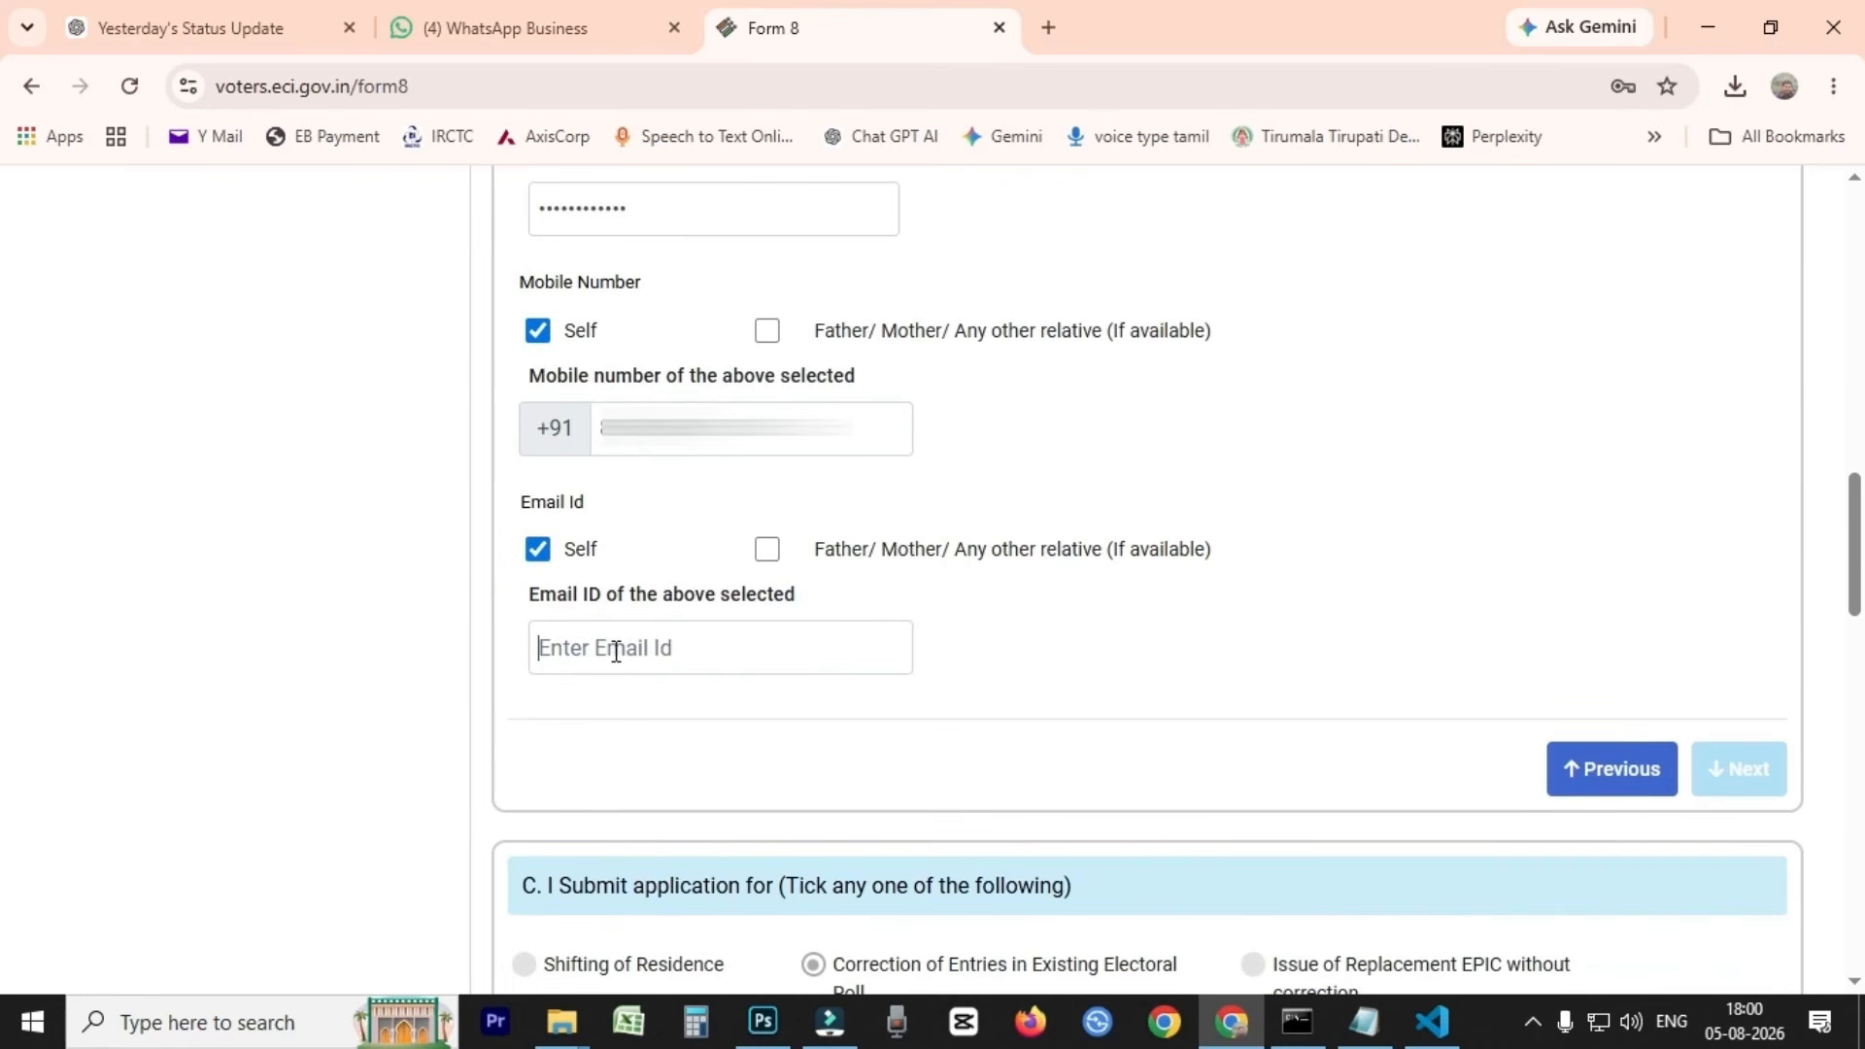
text(•)
text(•)
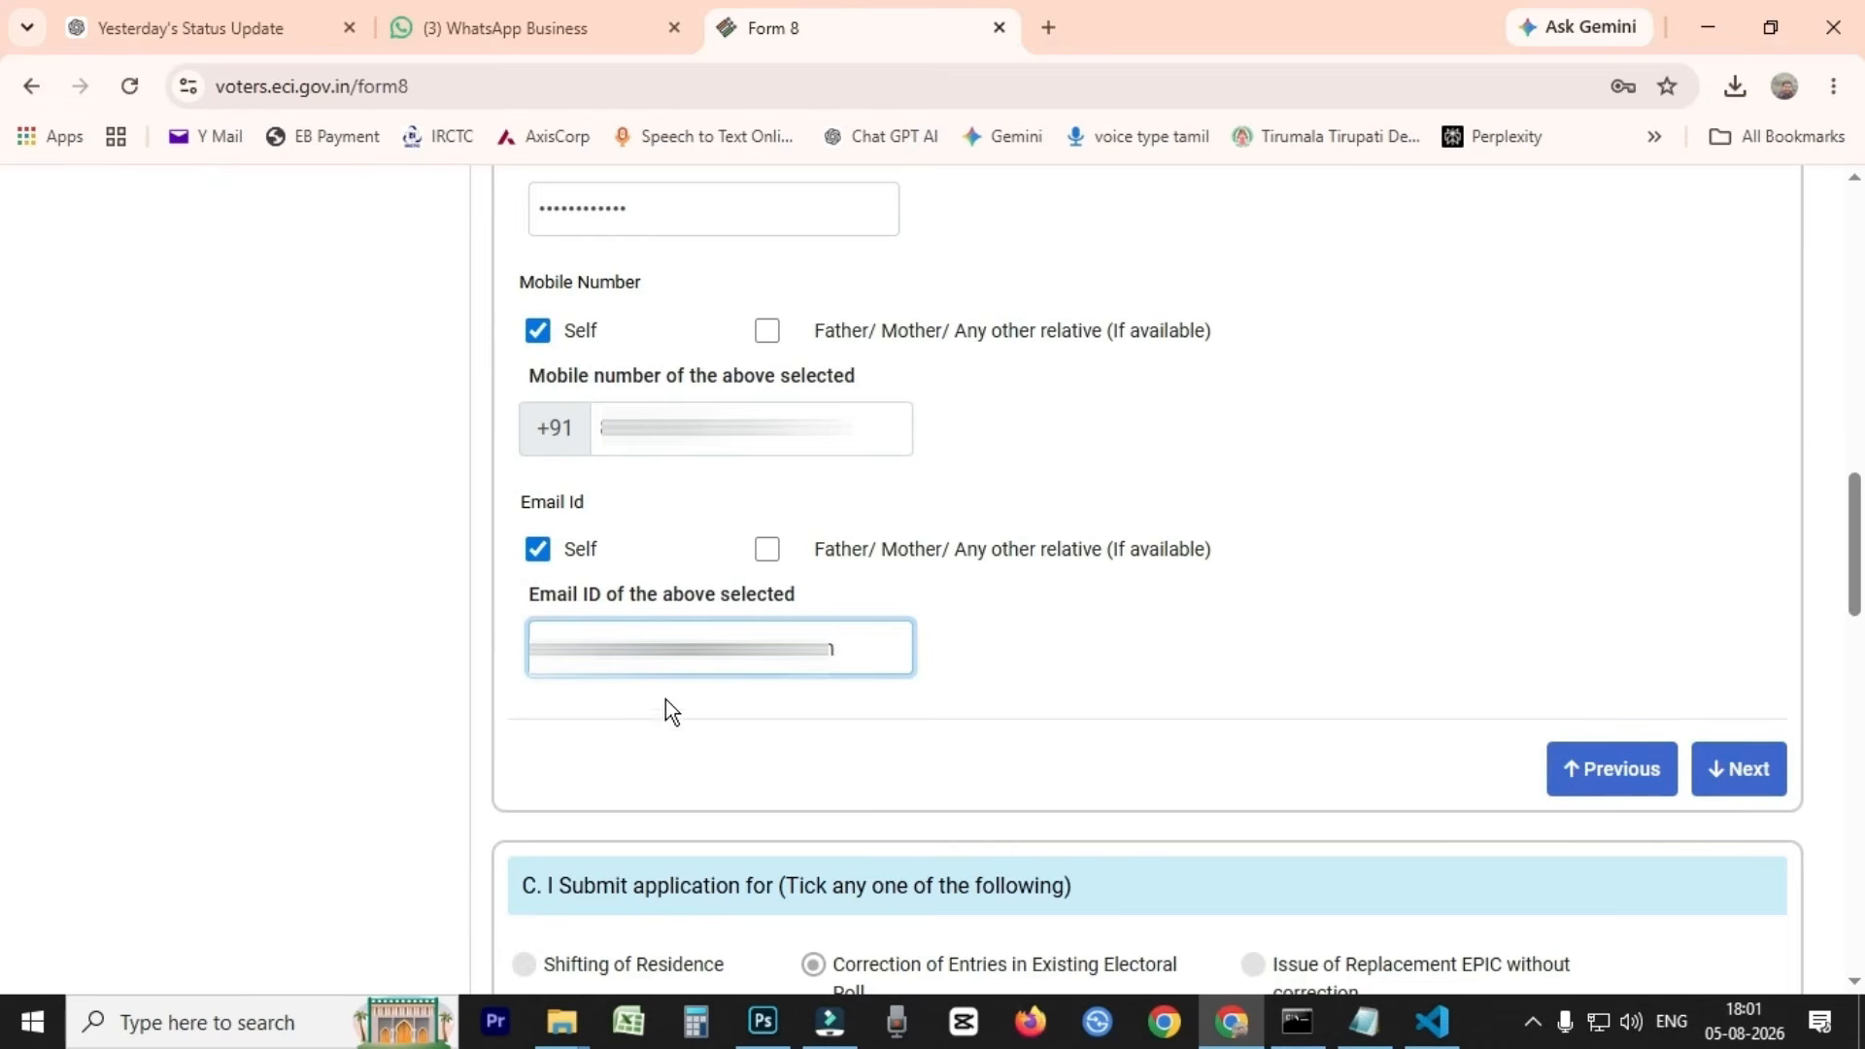
- Mark Name as the entry to correct in the Application for Correction of Entries in Existing Electoral Roll section
scroll(733, 709, down, 7)
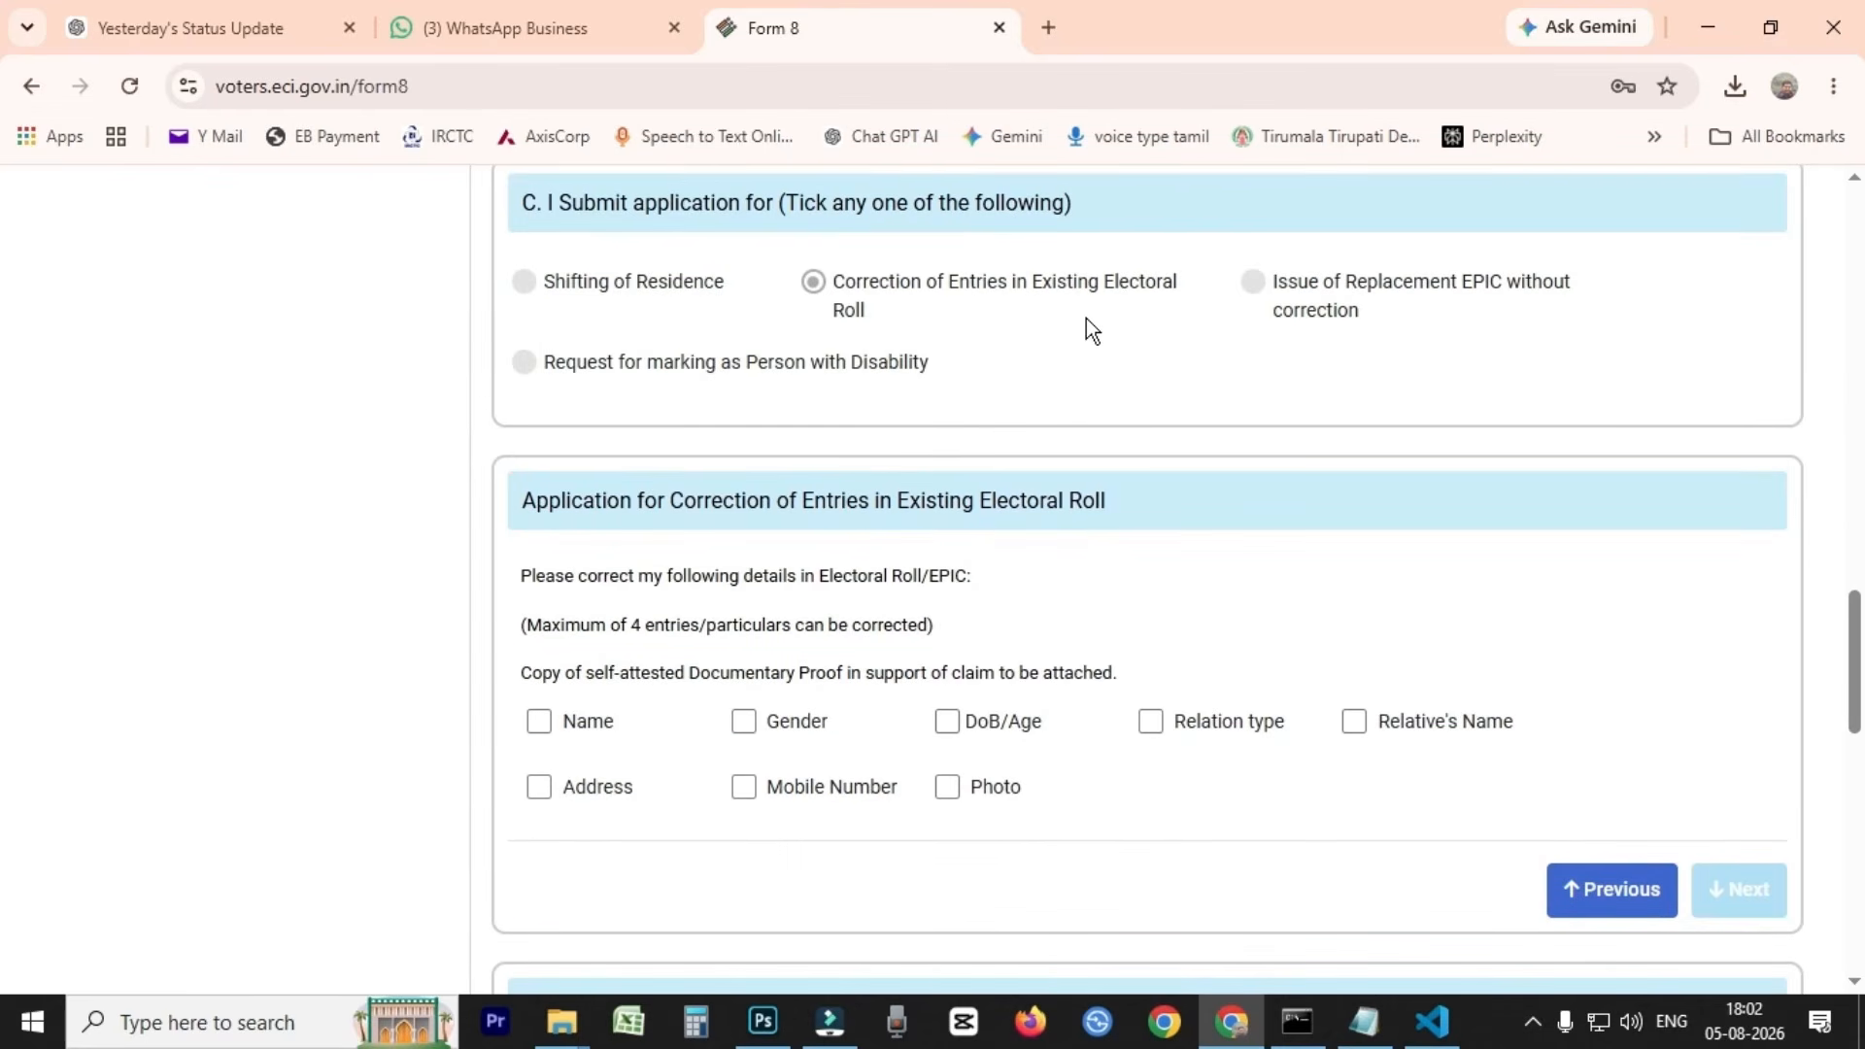
scroll(1214, 518, down, 1)
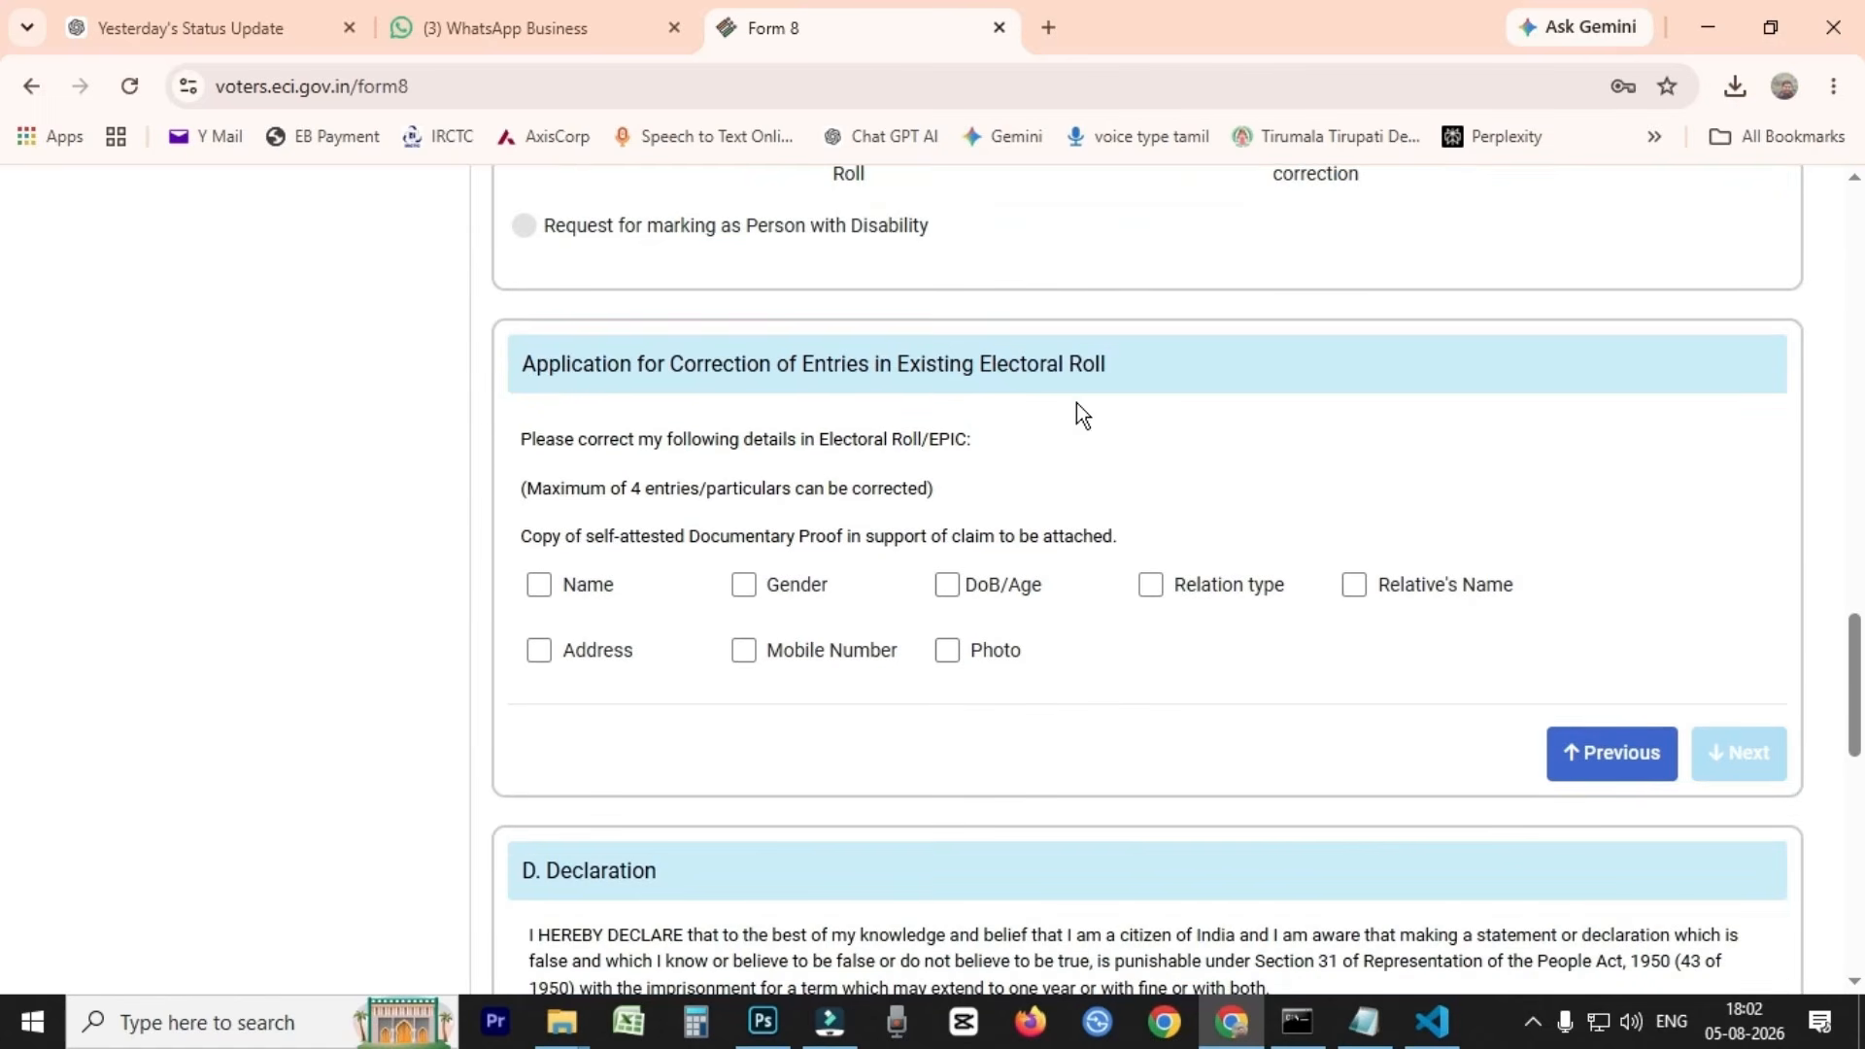
scroll(1069, 417, down, 1)
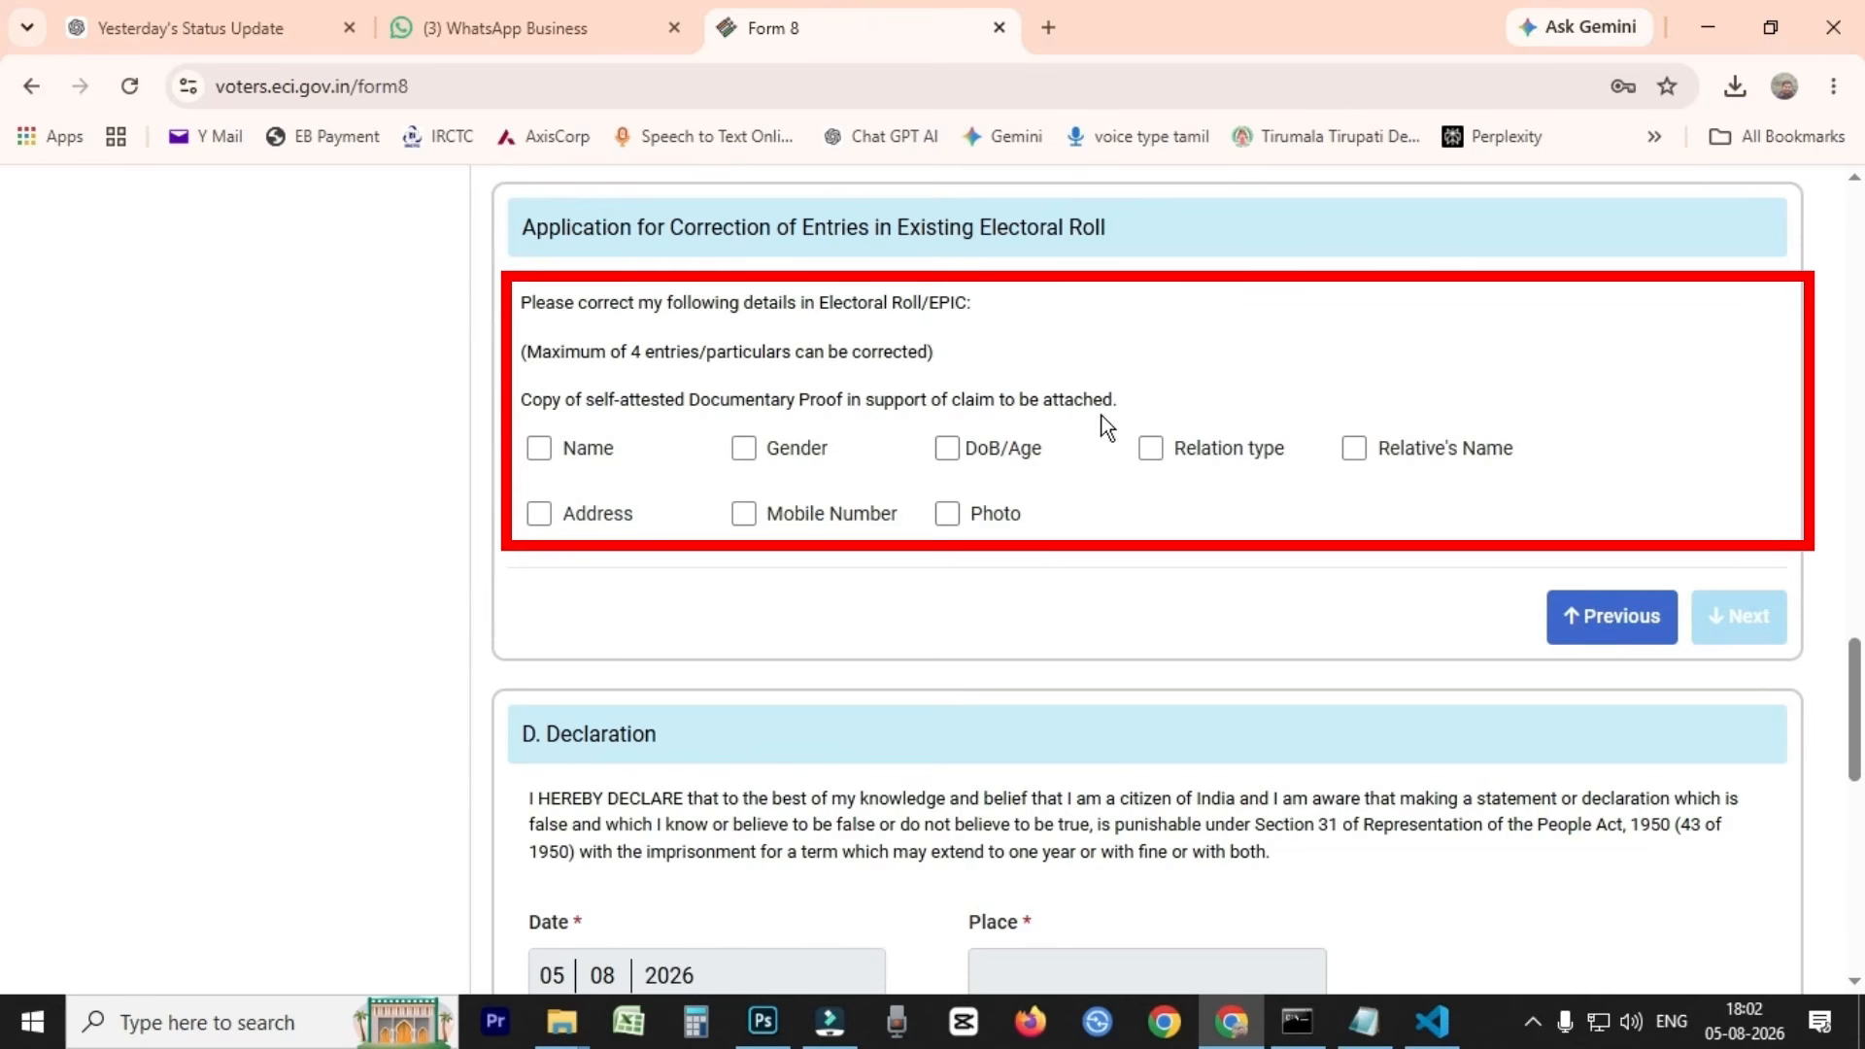
click(540, 449)
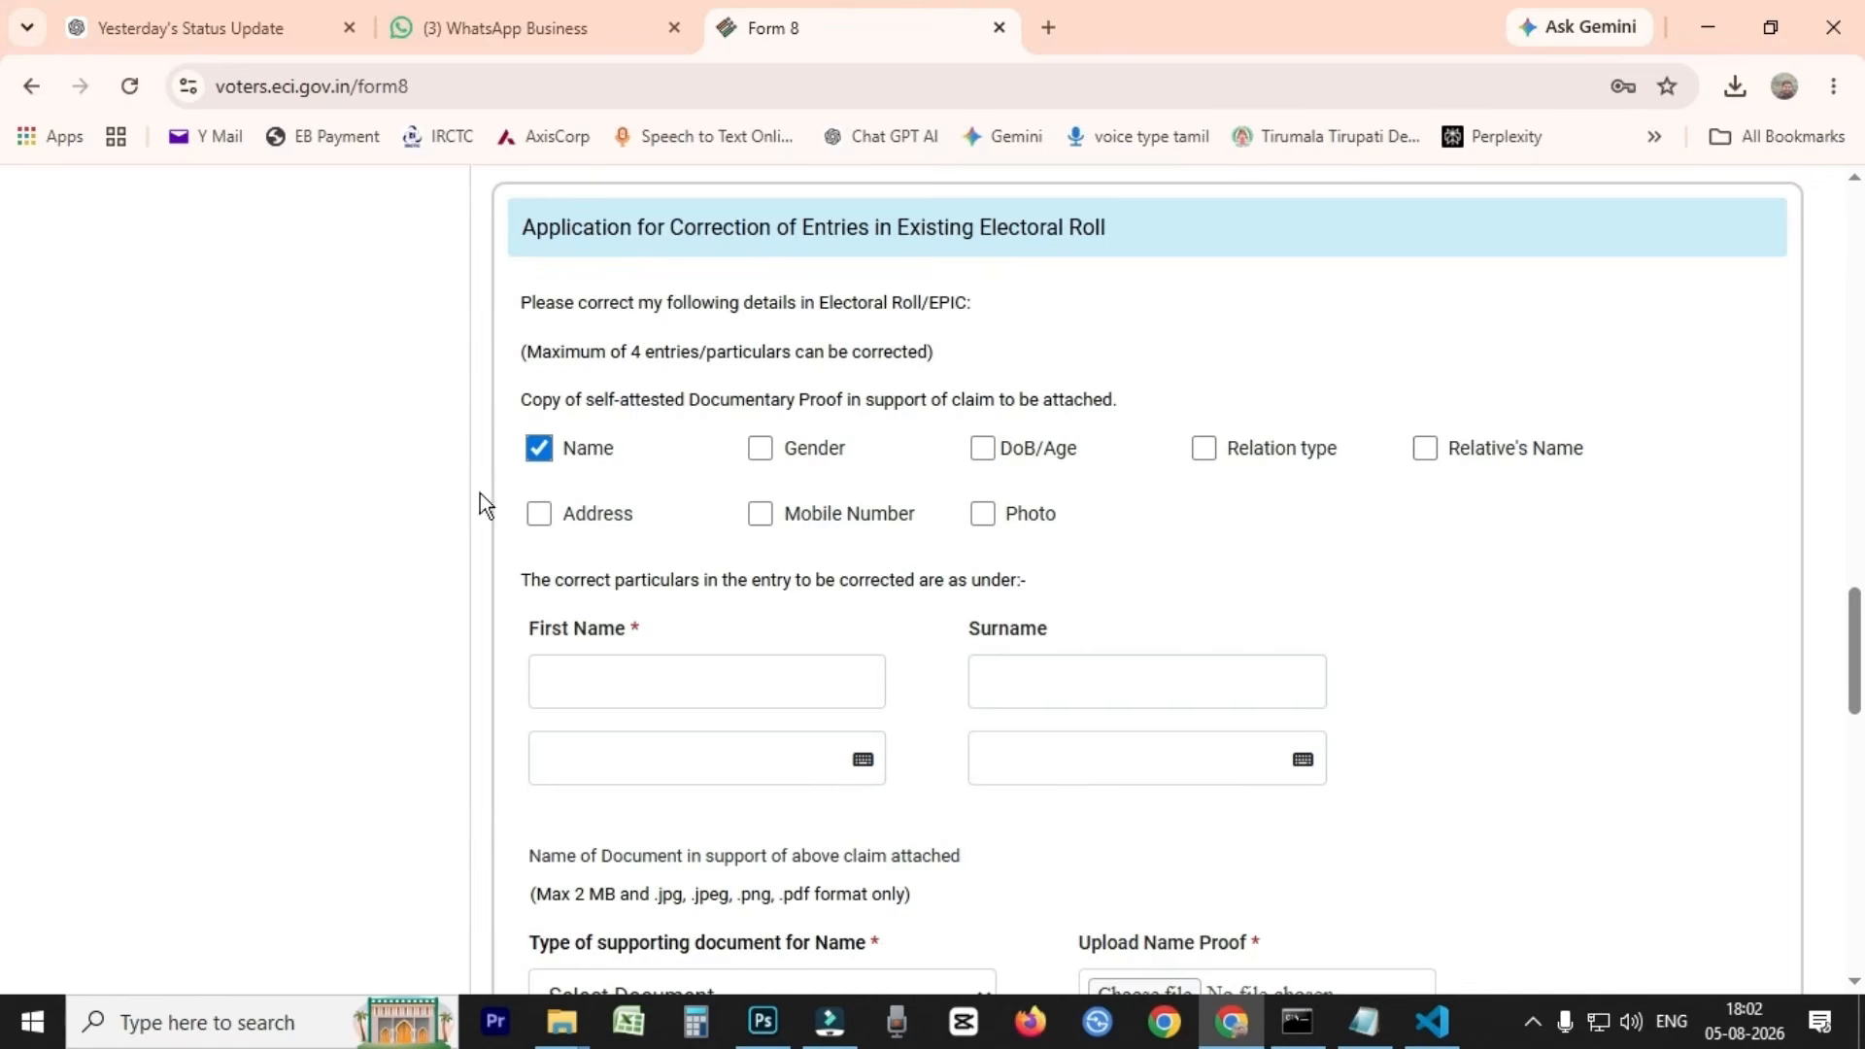
- Try the Address correction with its switch to Shifting of Residence, and return the application to Correction of Entries in Existing Electoral Roll
click(544, 509)
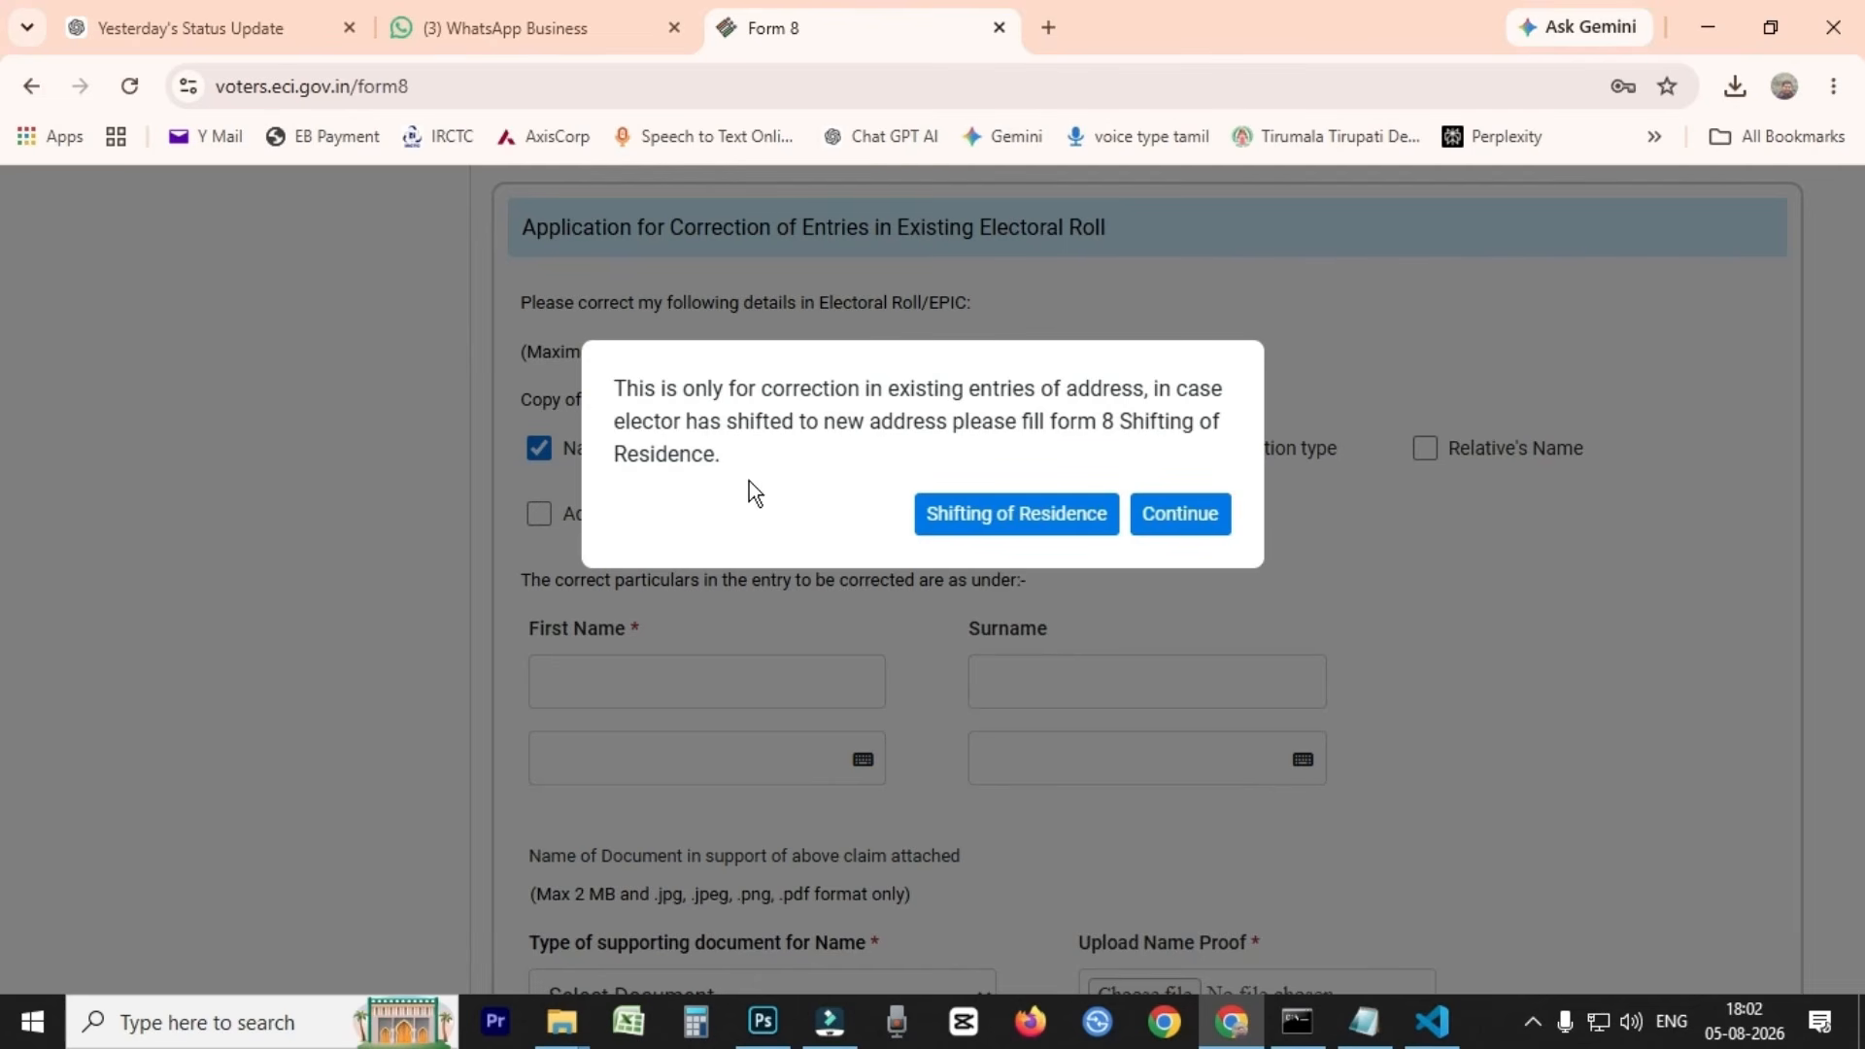
click(1027, 525)
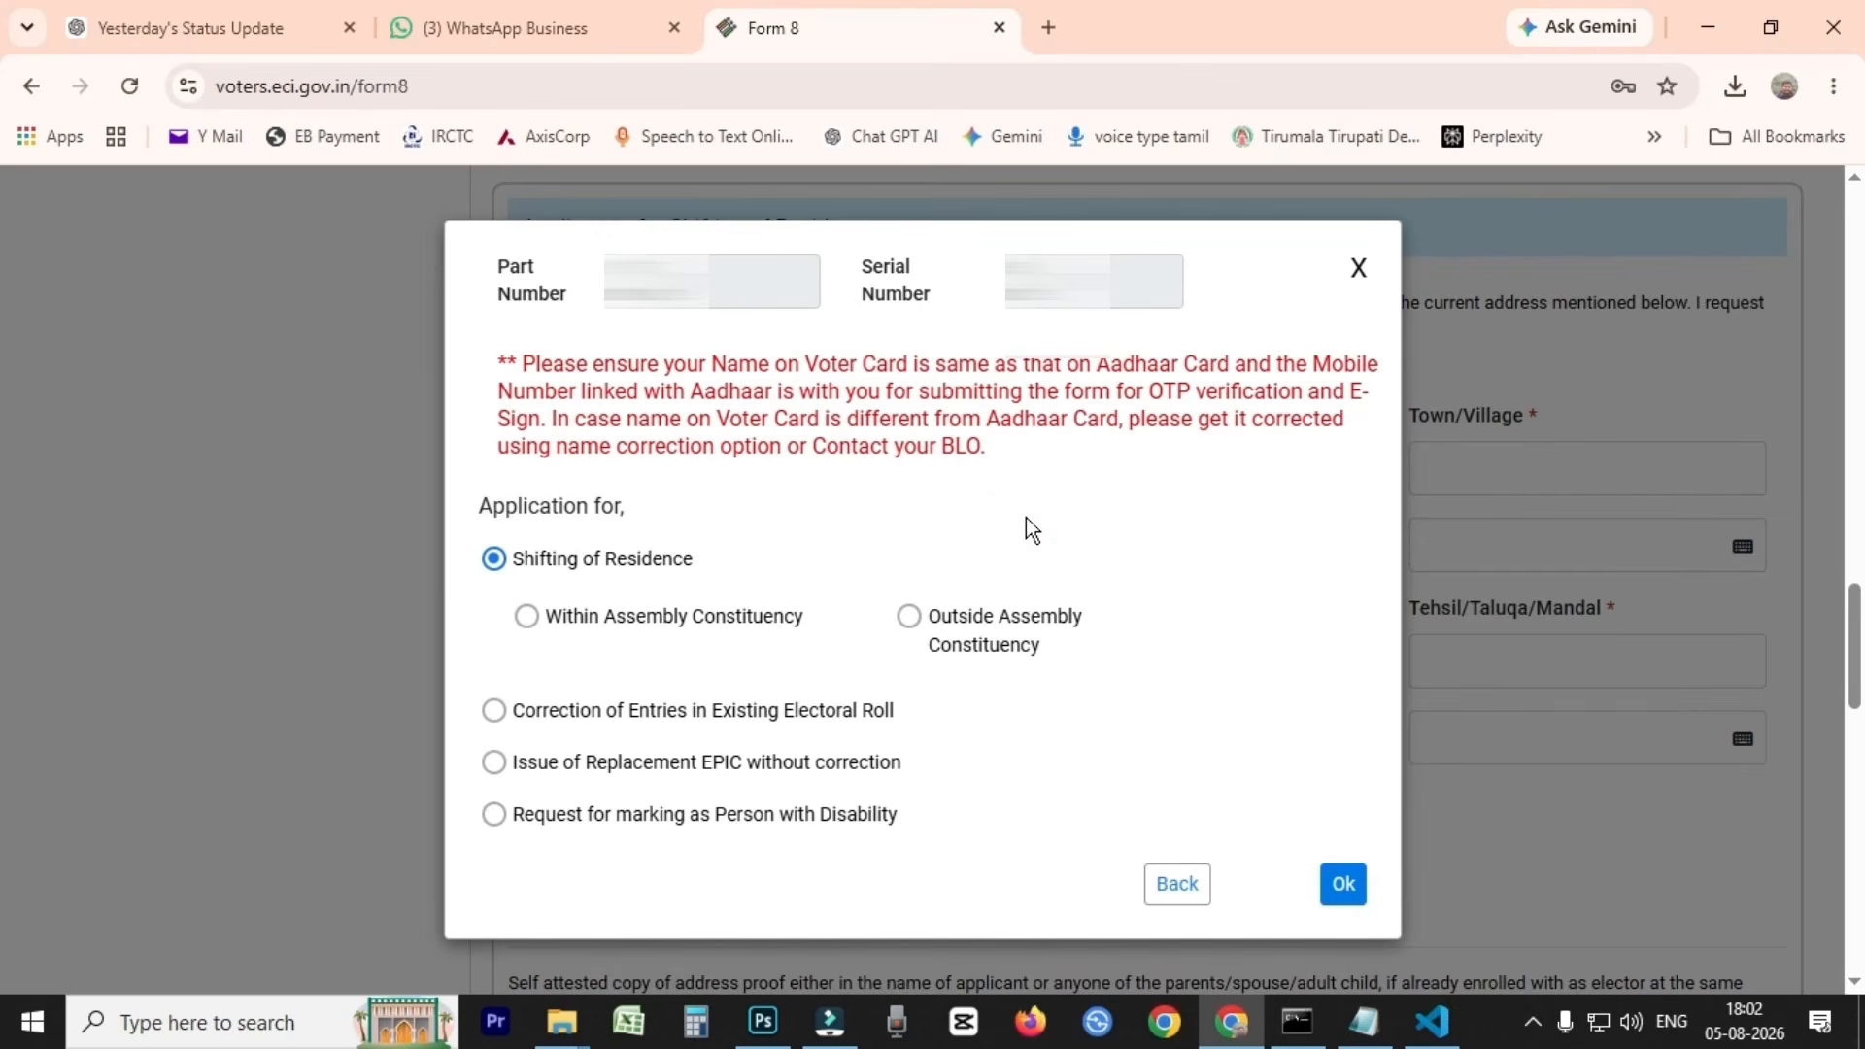
click(494, 711)
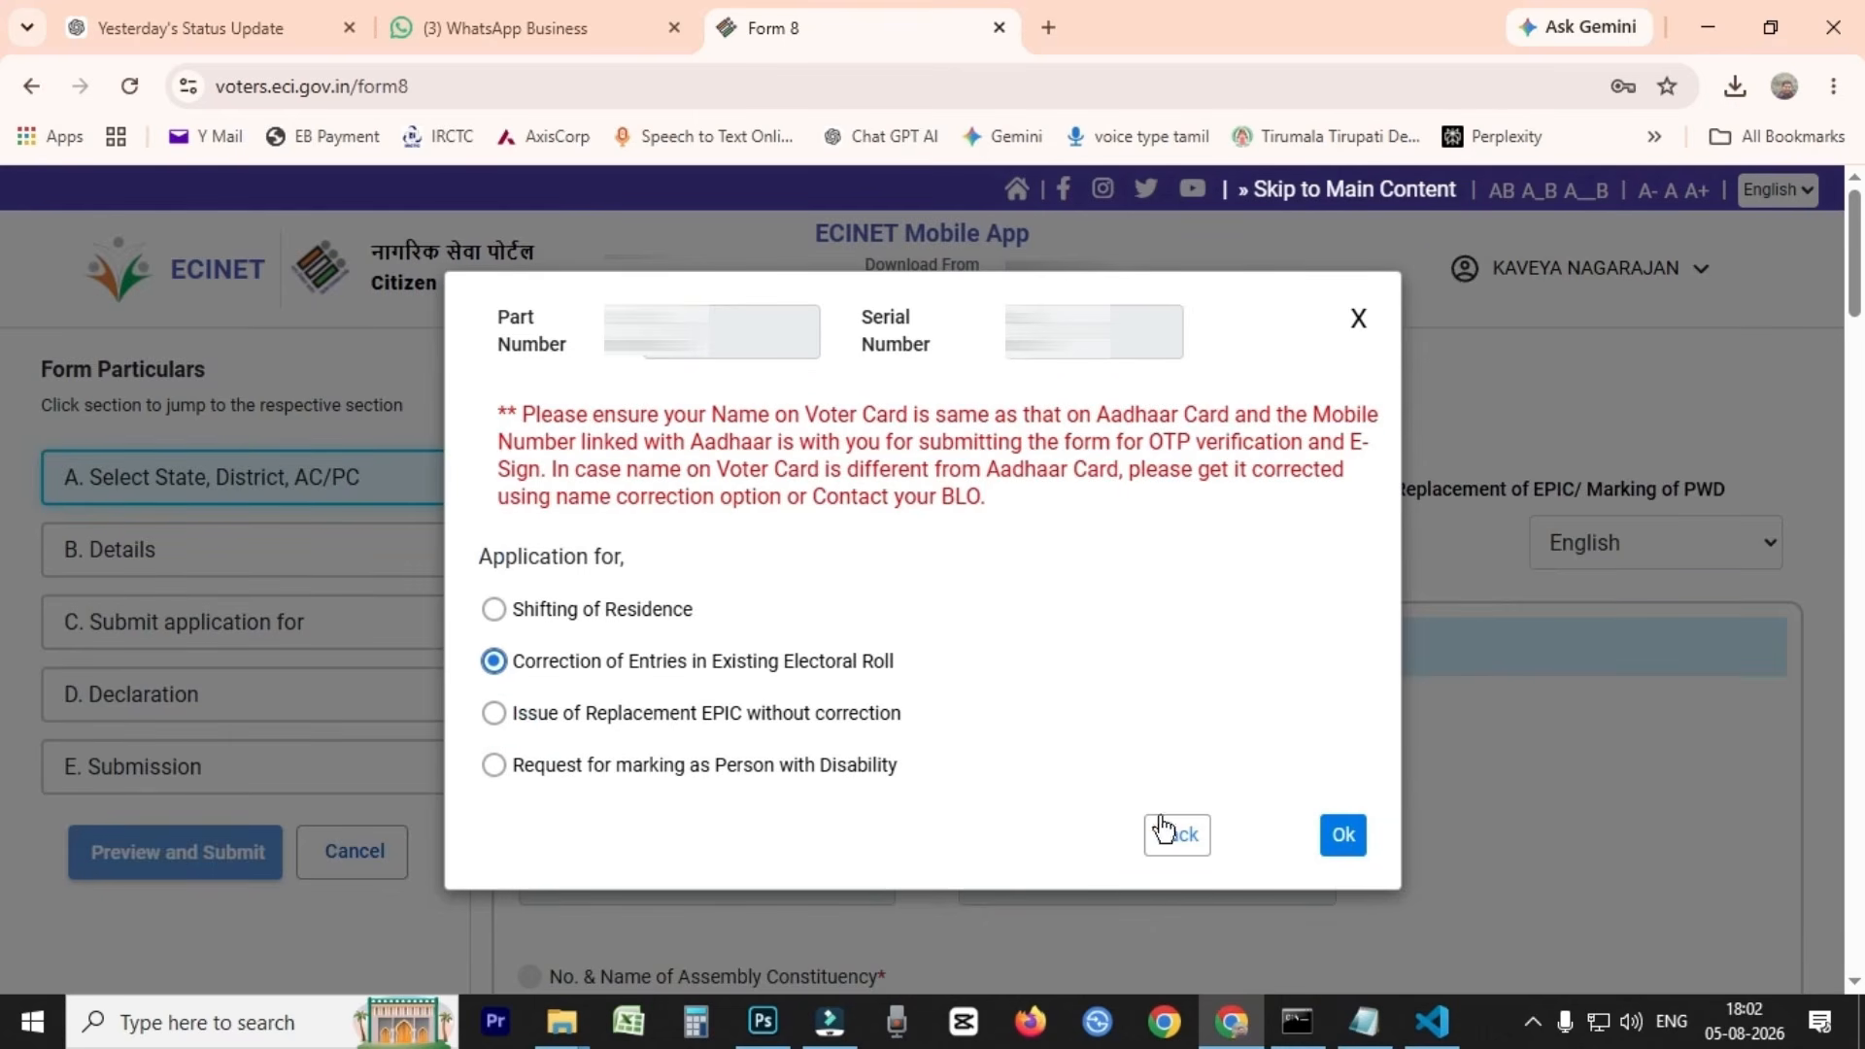
click(1343, 834)
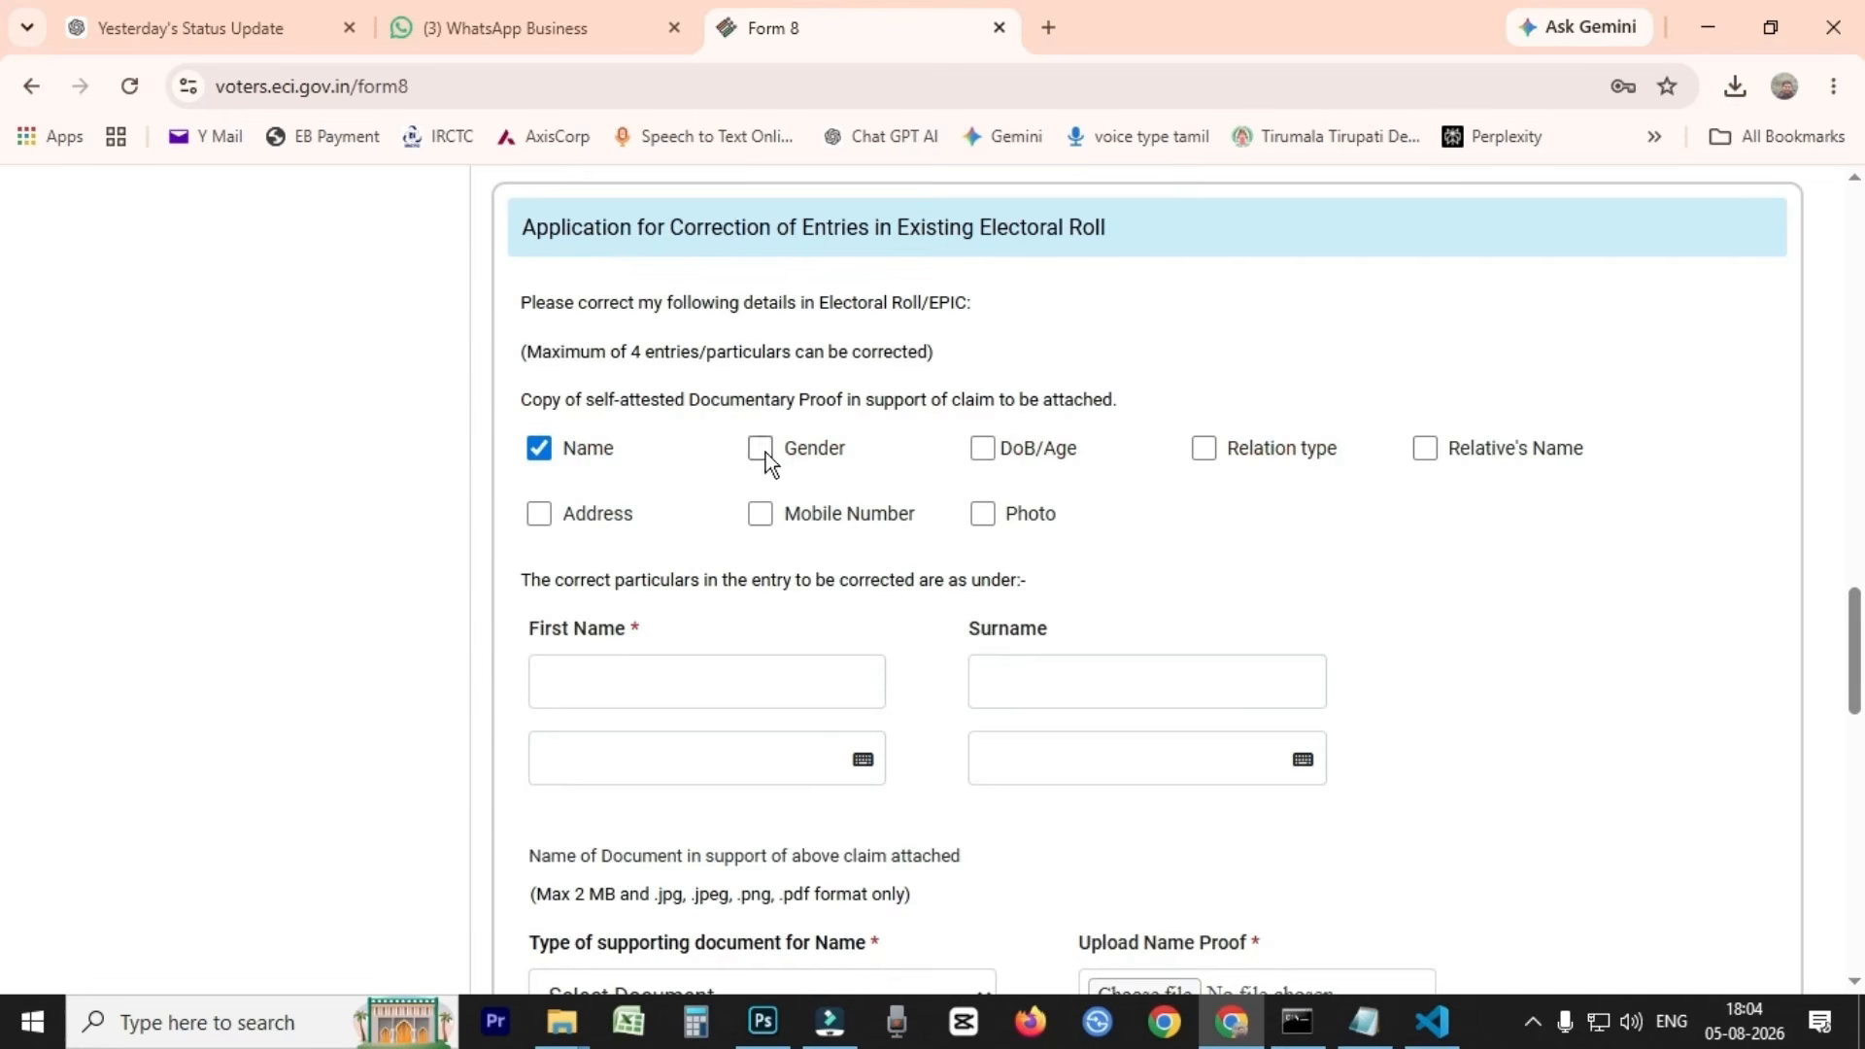
- Try marking other entries such as Gender, DoB/Age, Relation type, Mobile Number and Photo for correction, and clear them so only Name stays selected
click(761, 450)
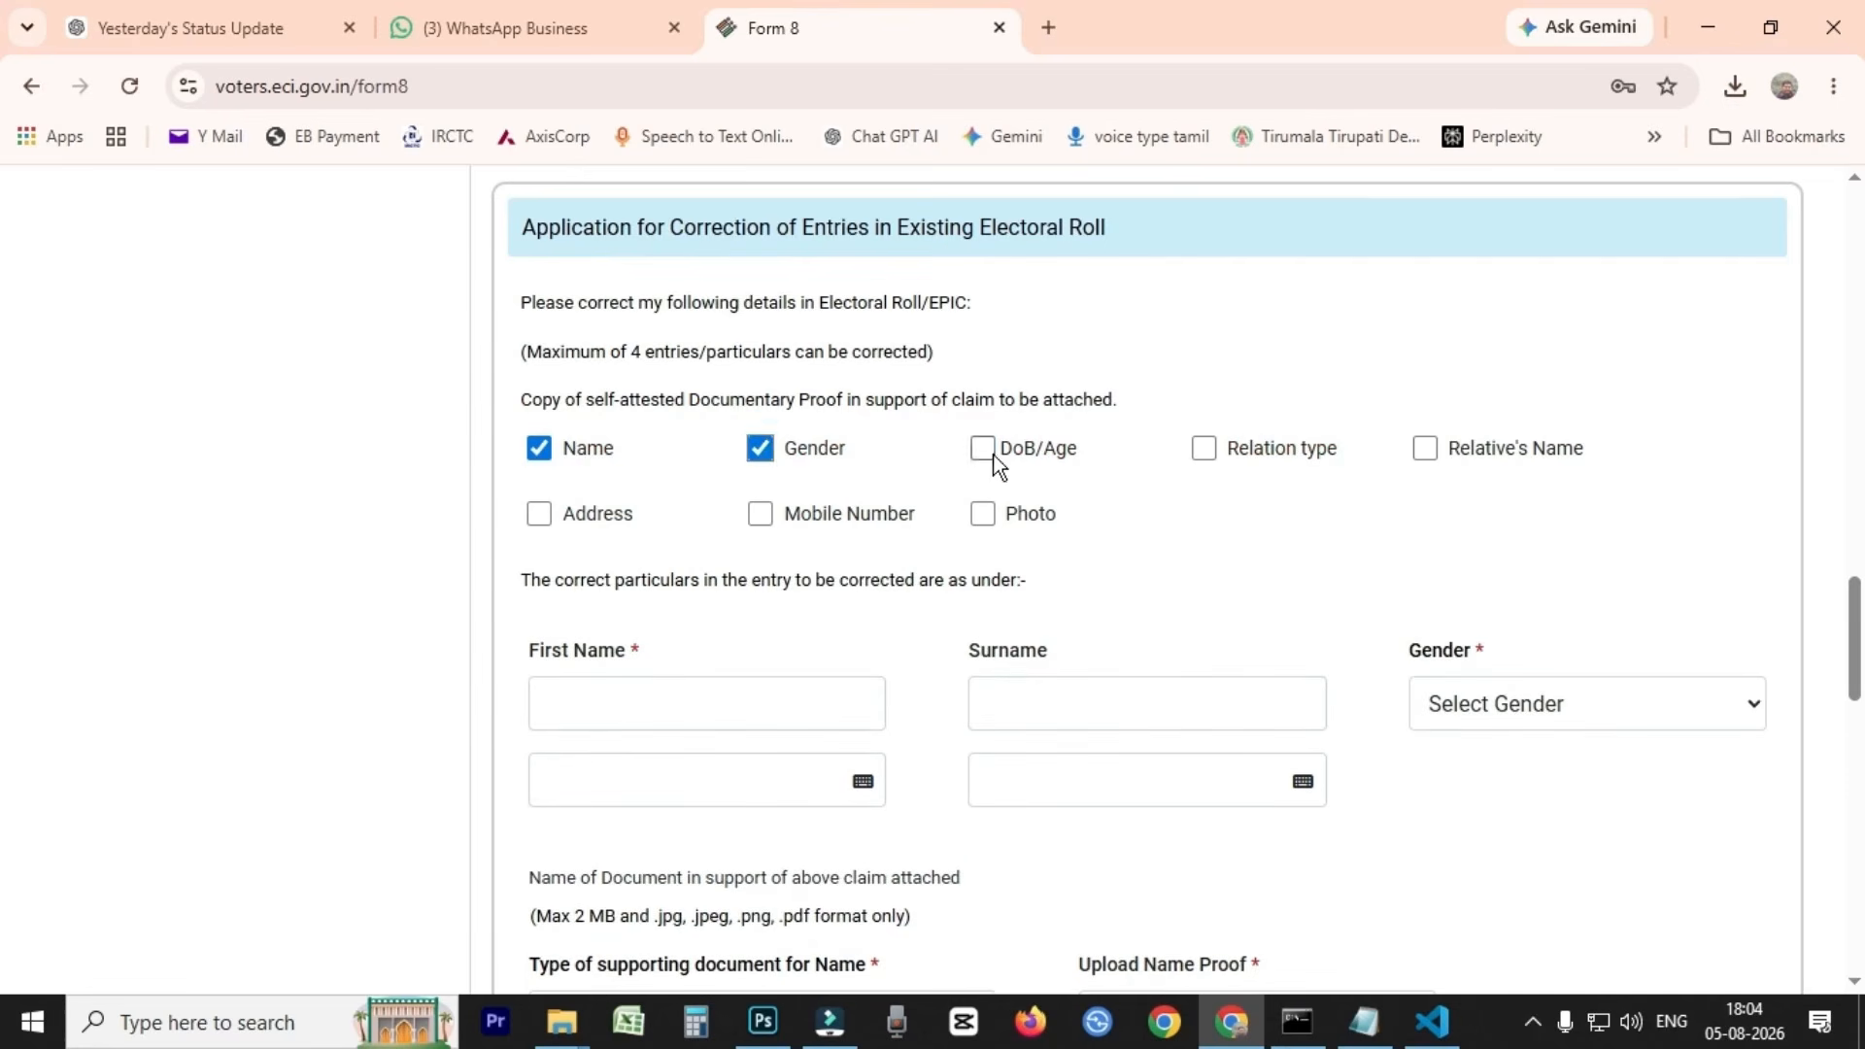
click(981, 449)
click(1203, 449)
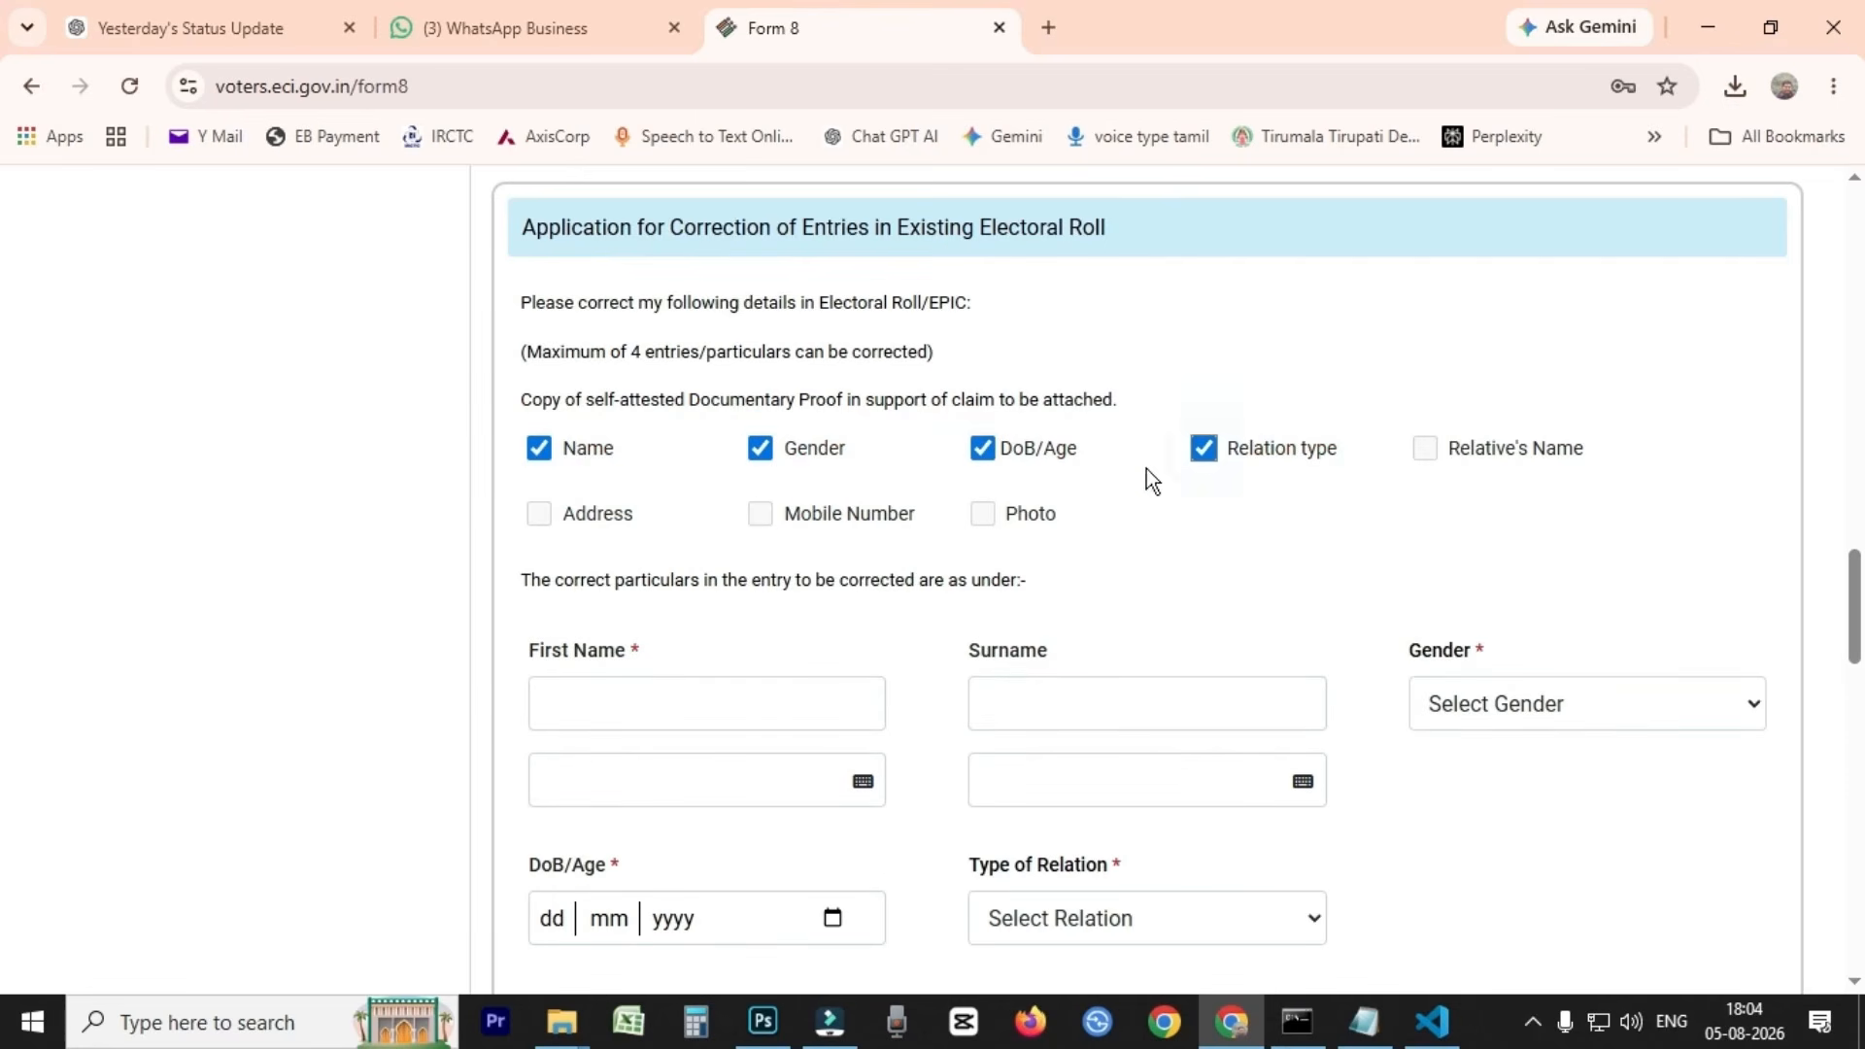
click(1428, 449)
click(1203, 452)
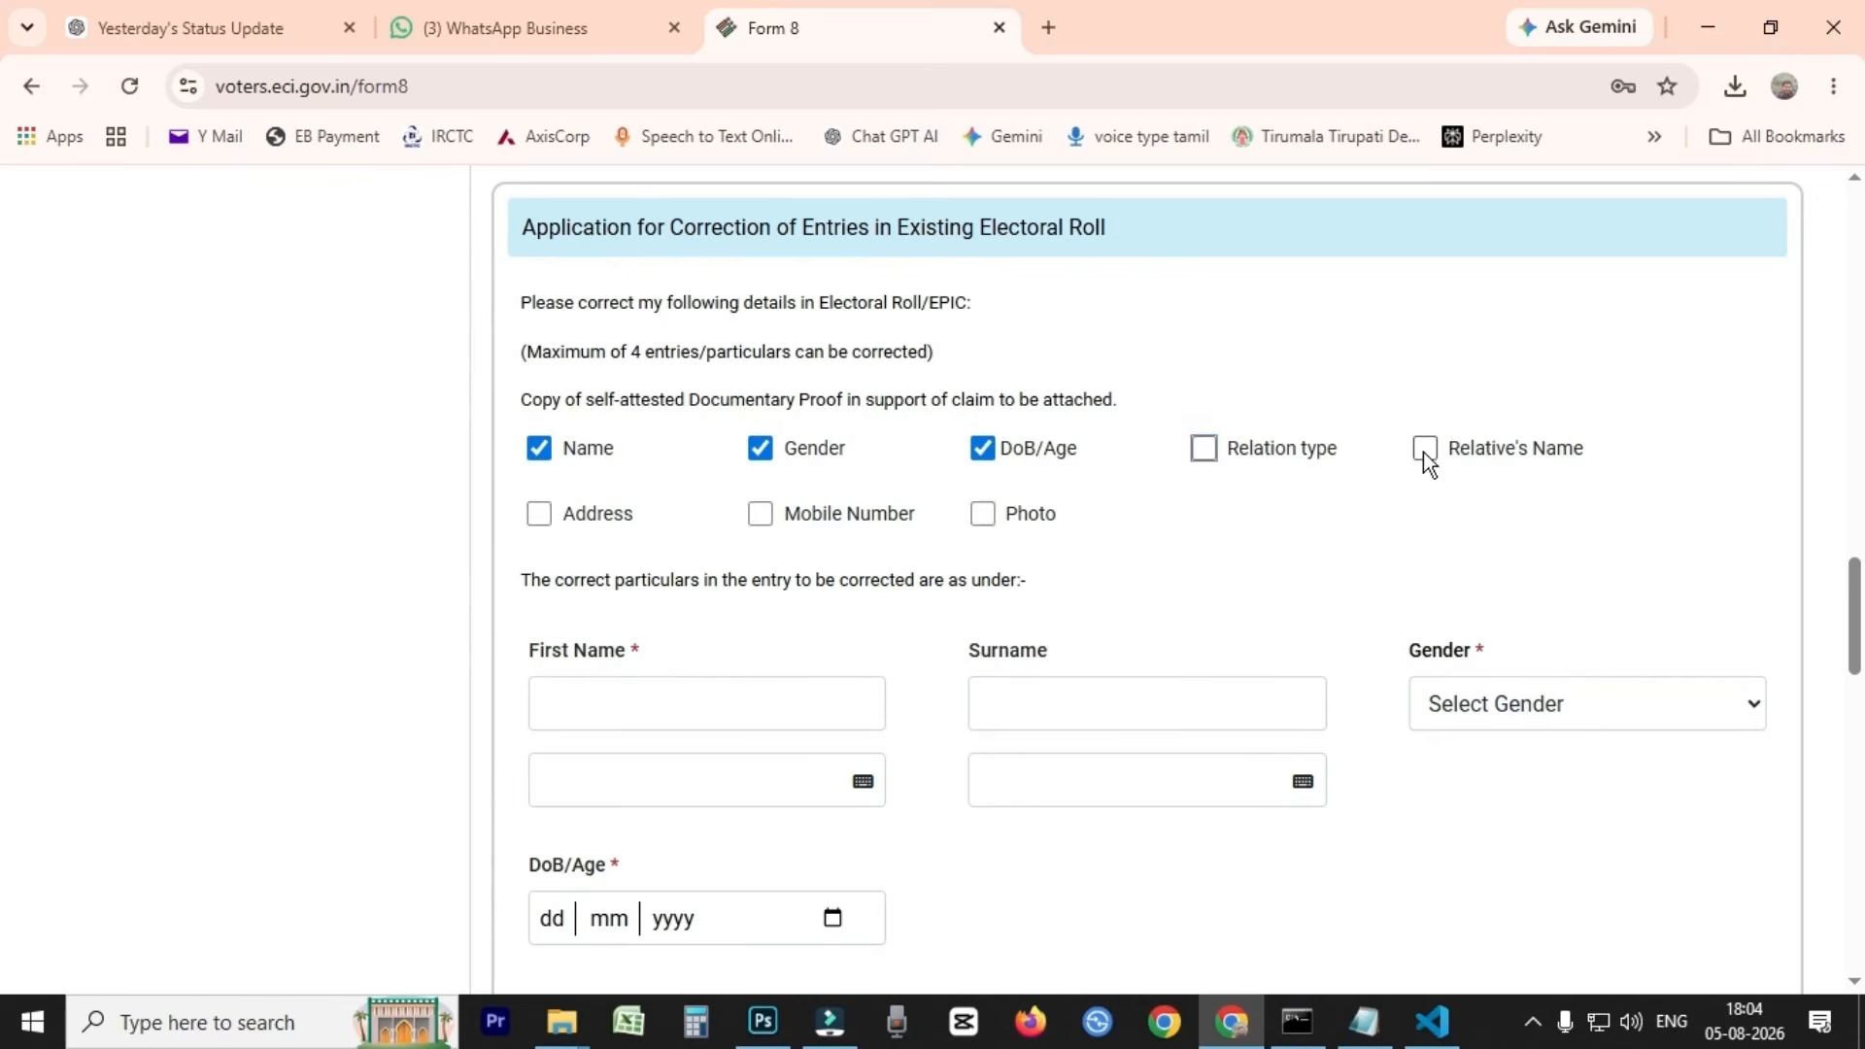
click(1425, 451)
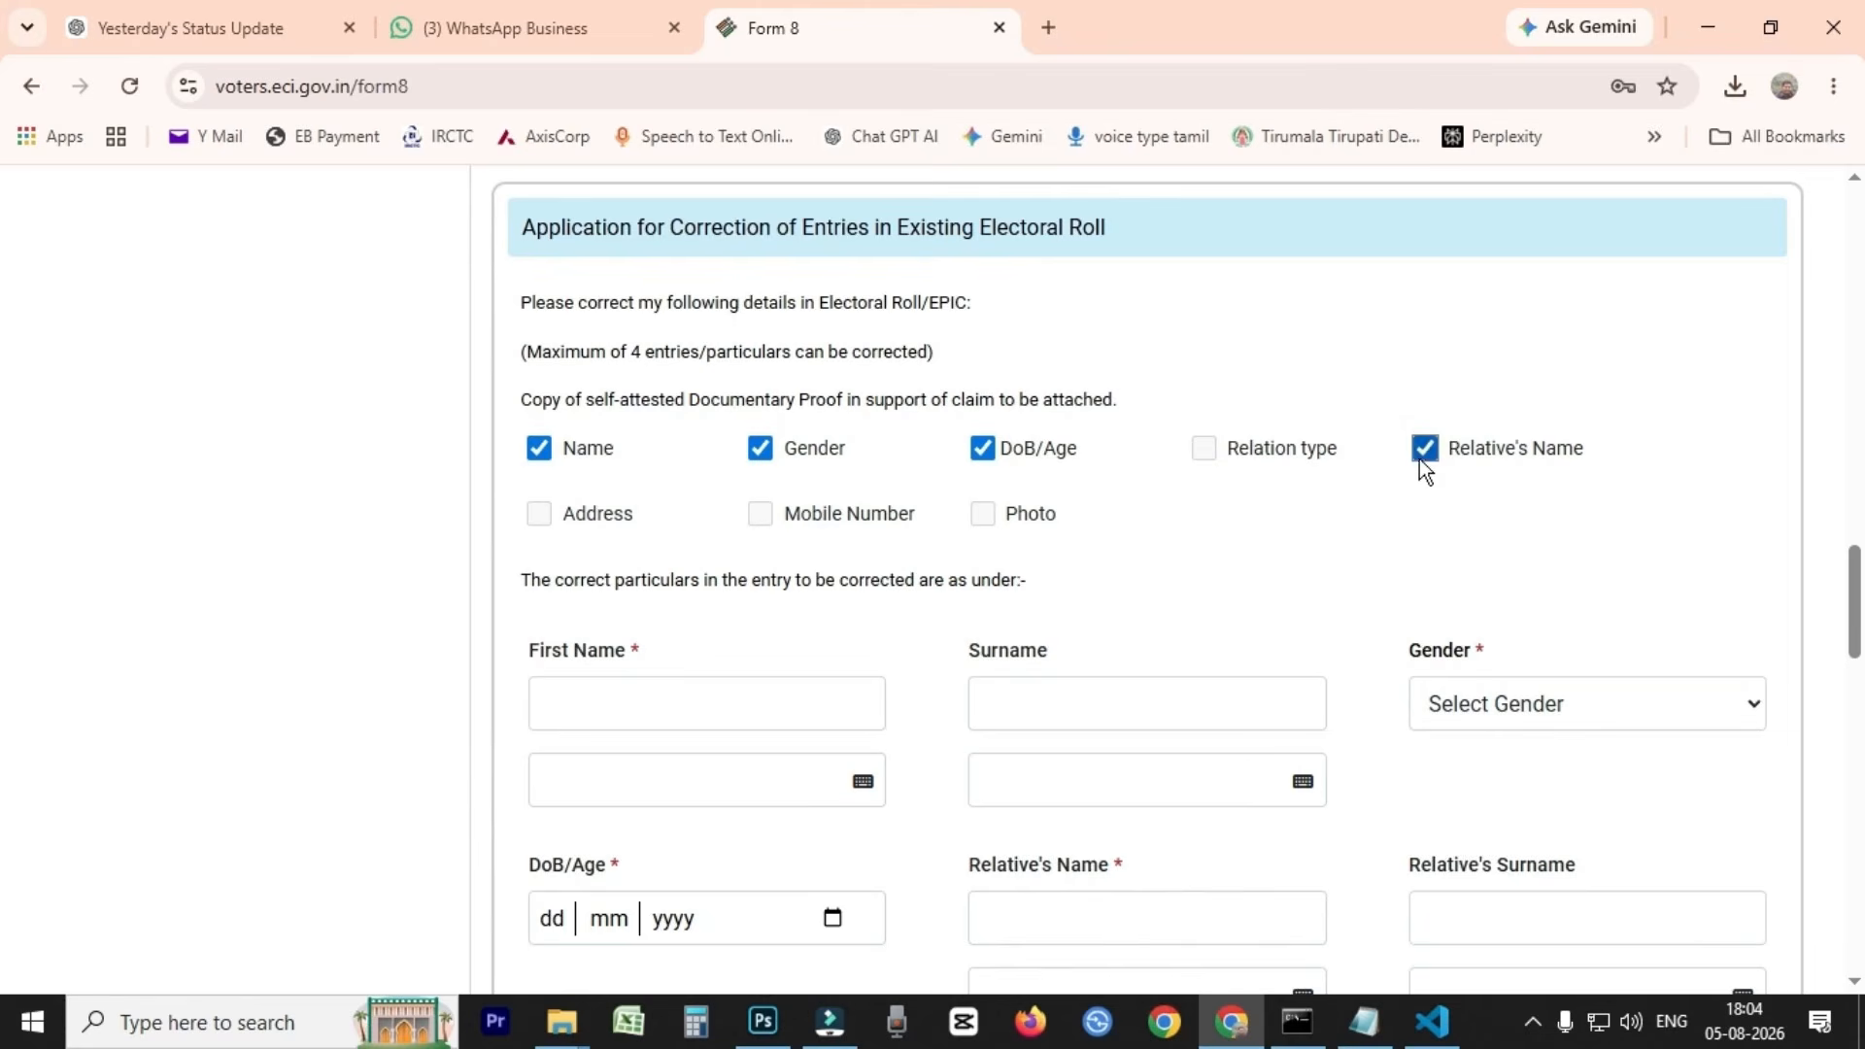
click(1424, 450)
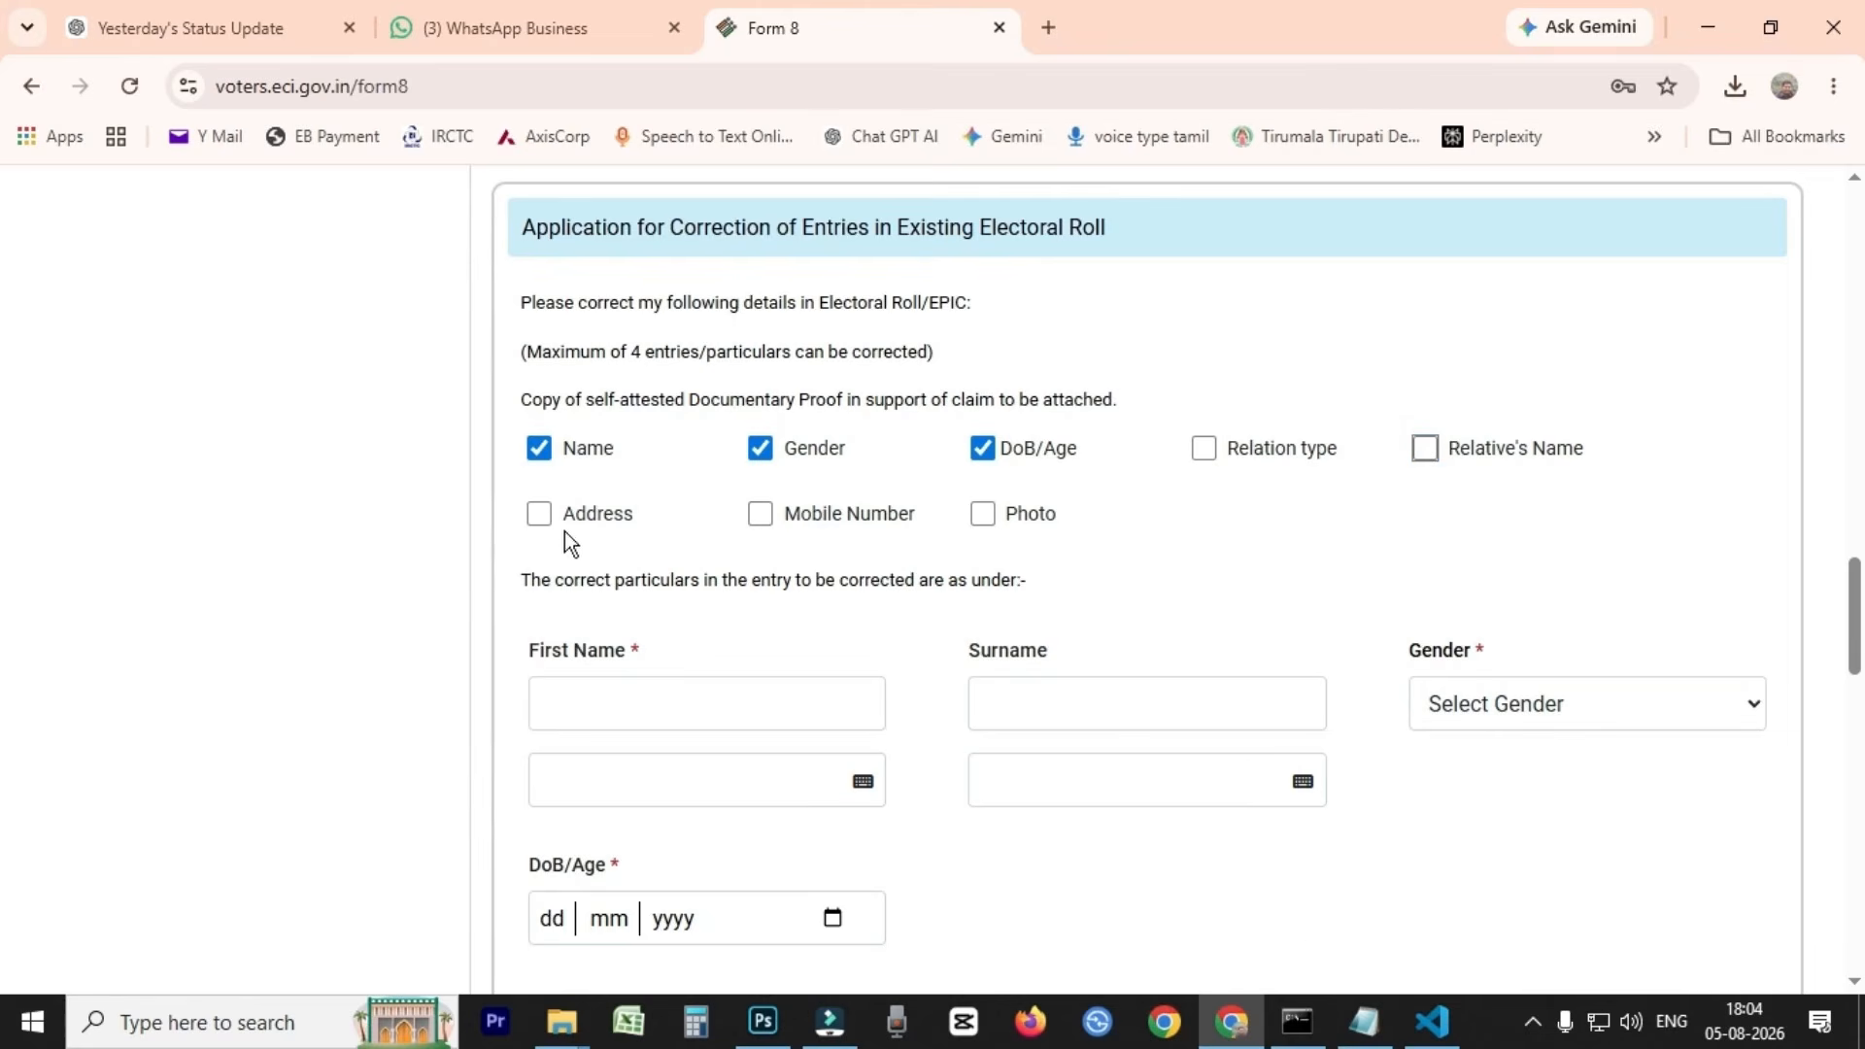
click(761, 515)
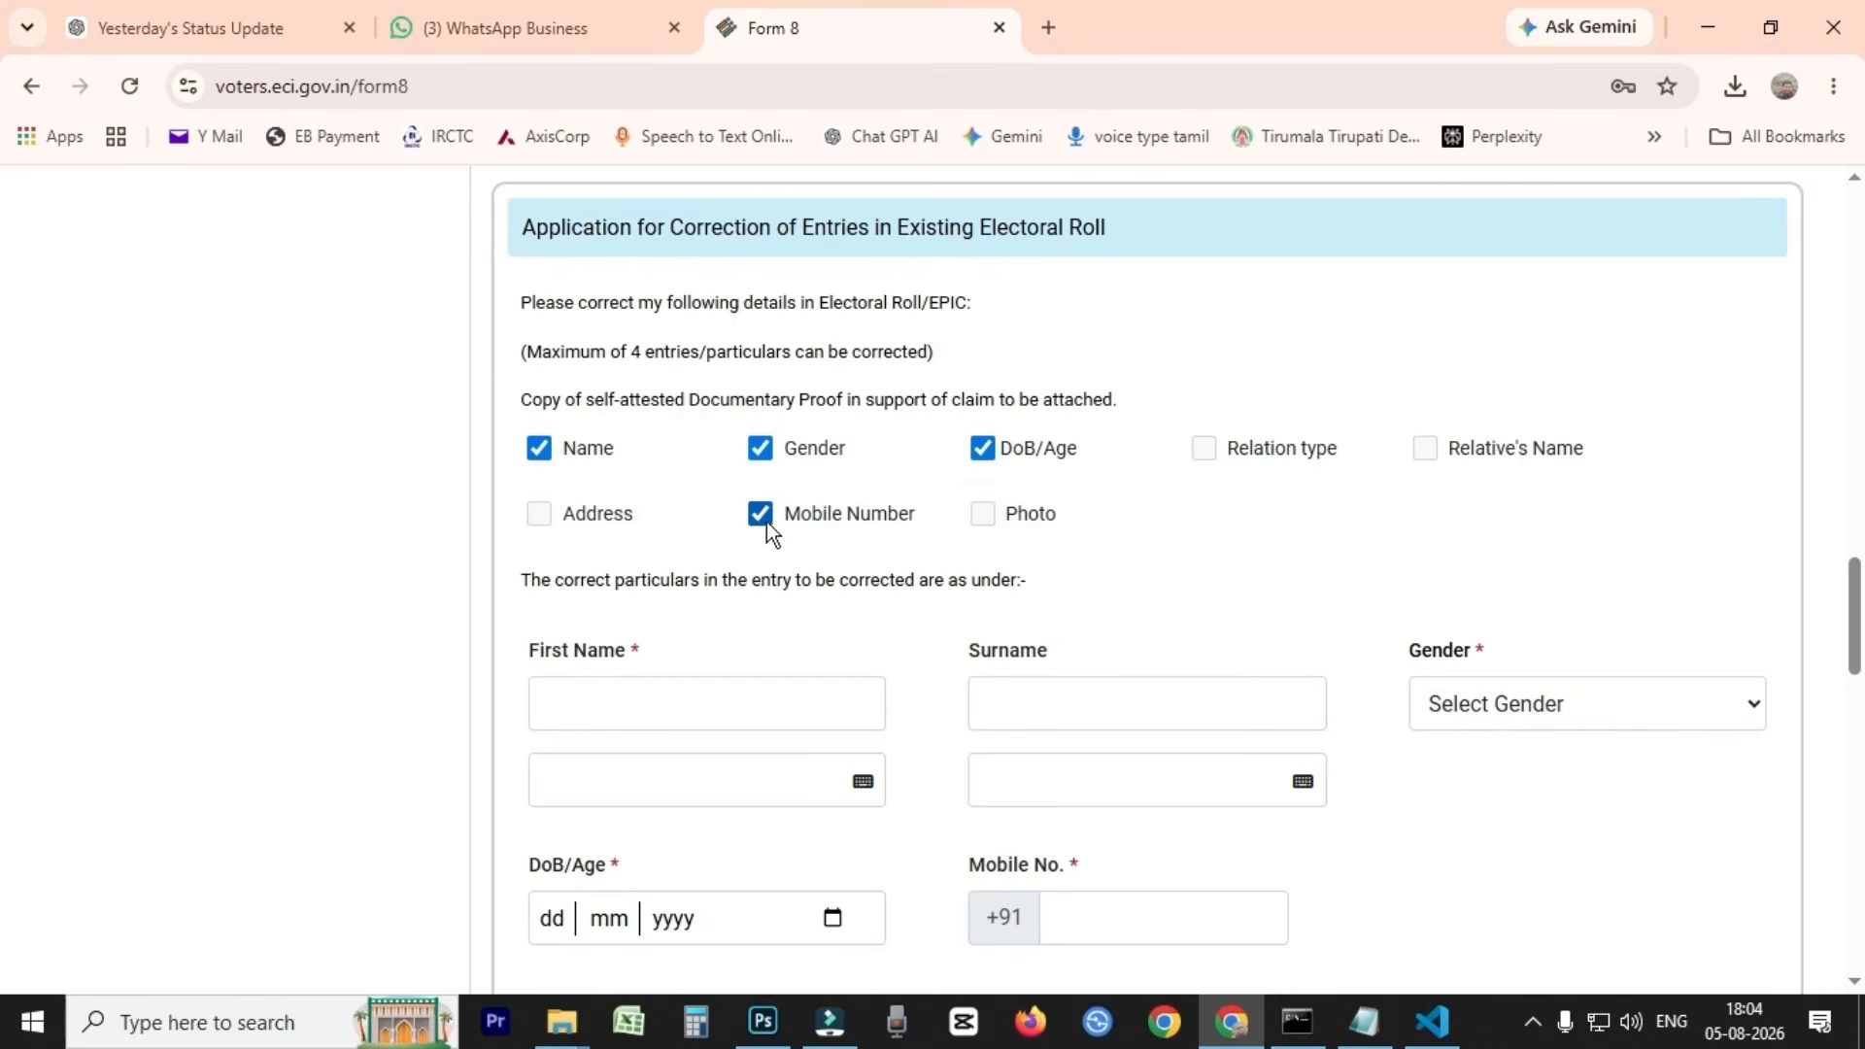
click(760, 514)
click(982, 514)
click(982, 514)
click(761, 448)
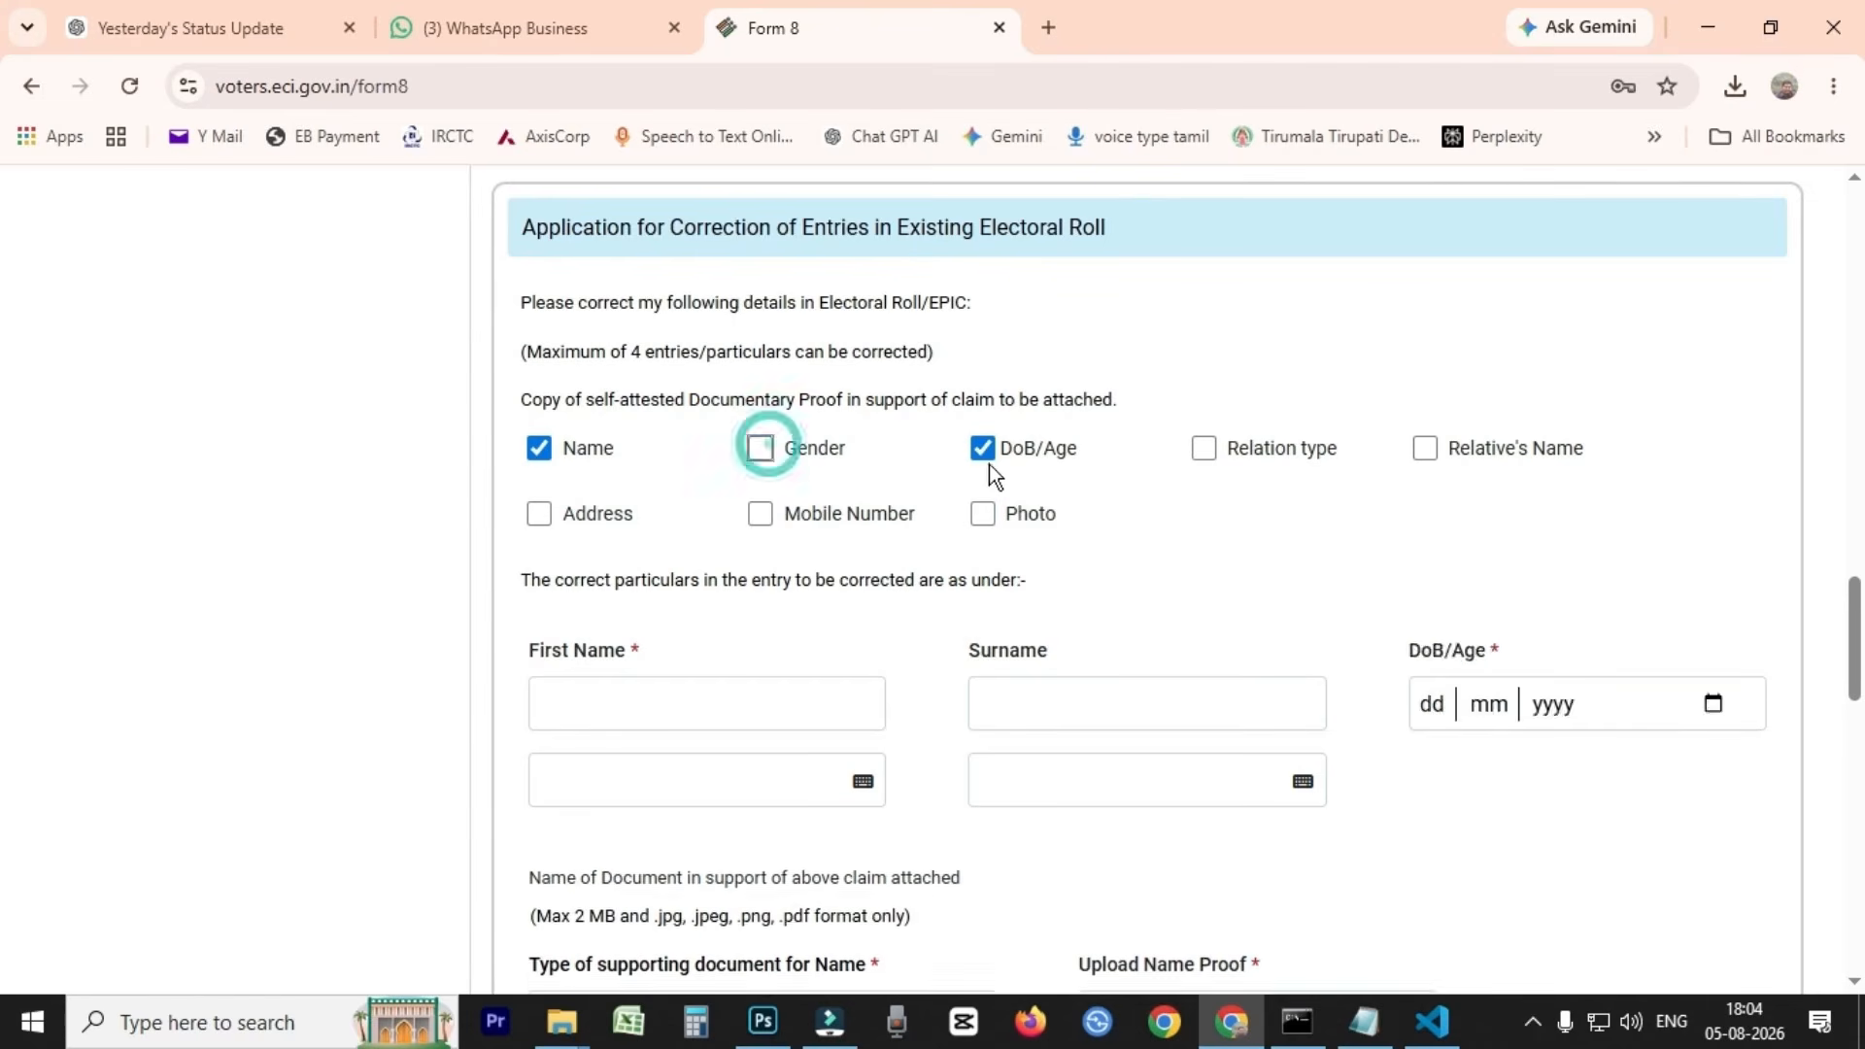
click(982, 447)
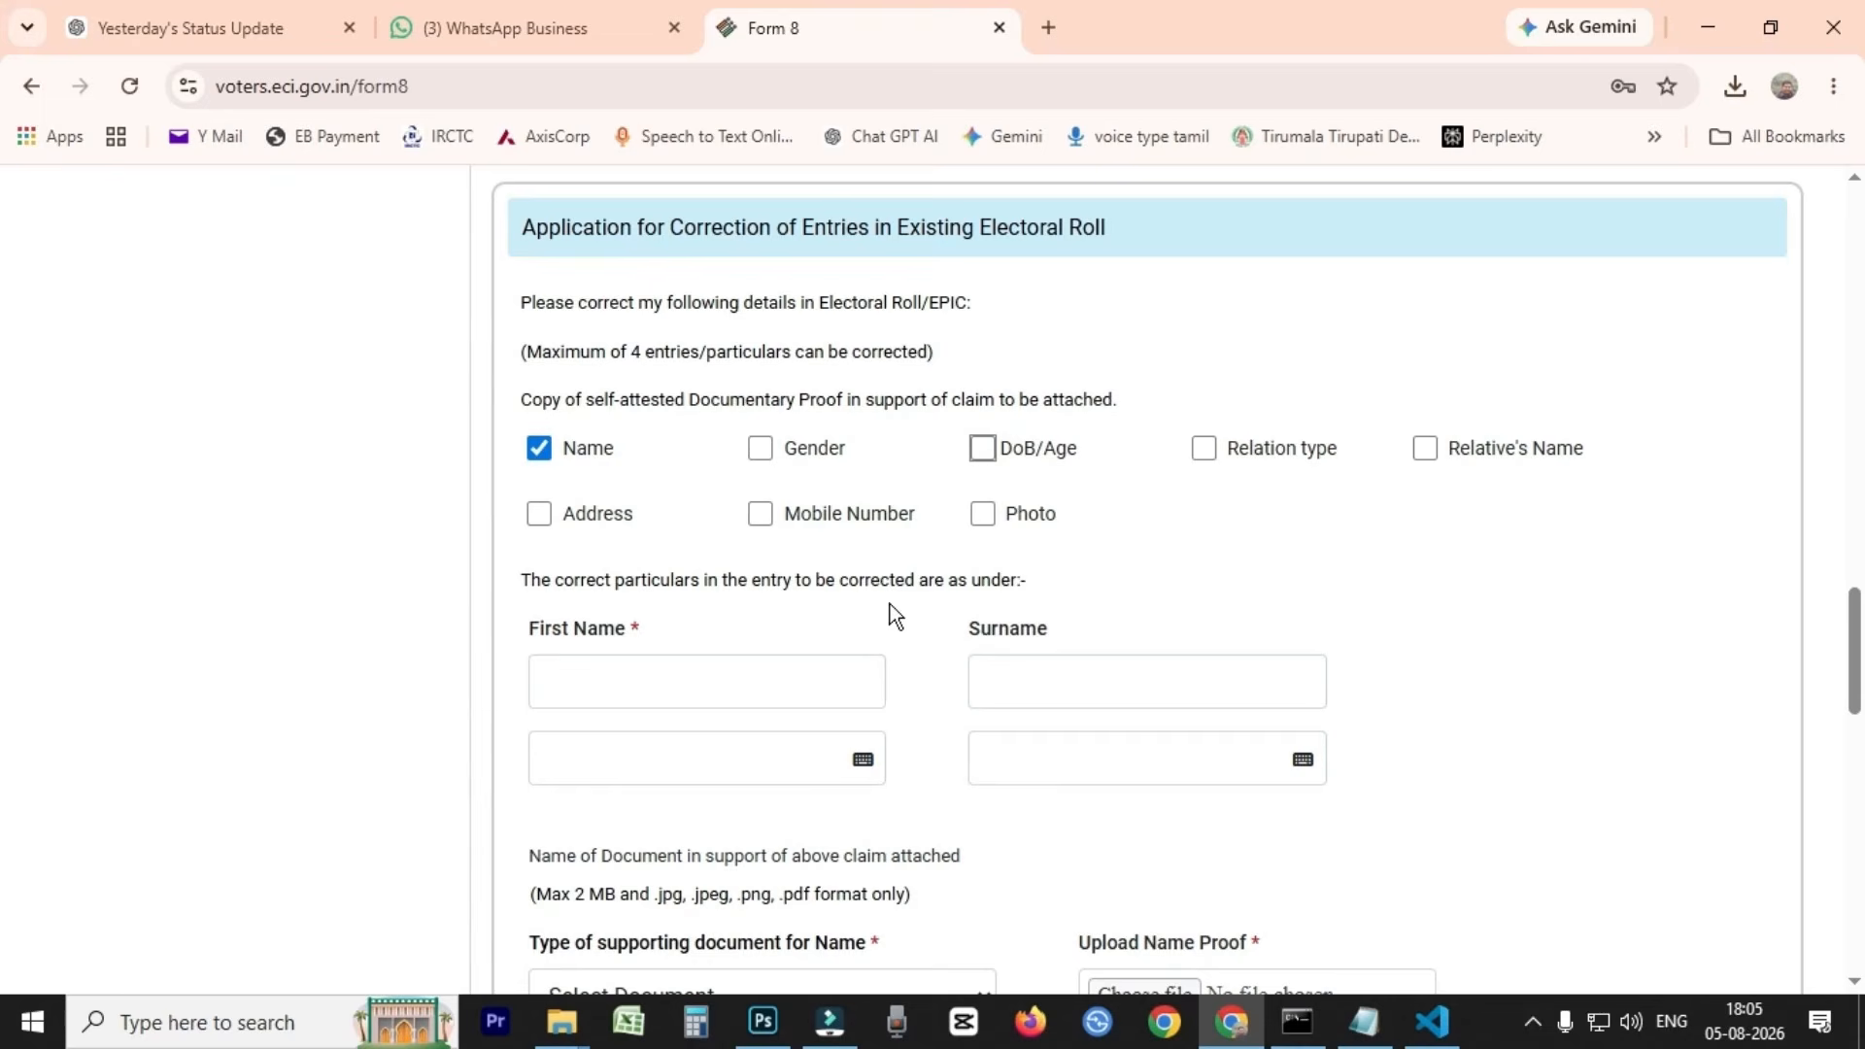
- Enter the applicant's corrected first name in English in the correct particulars
click(604, 679)
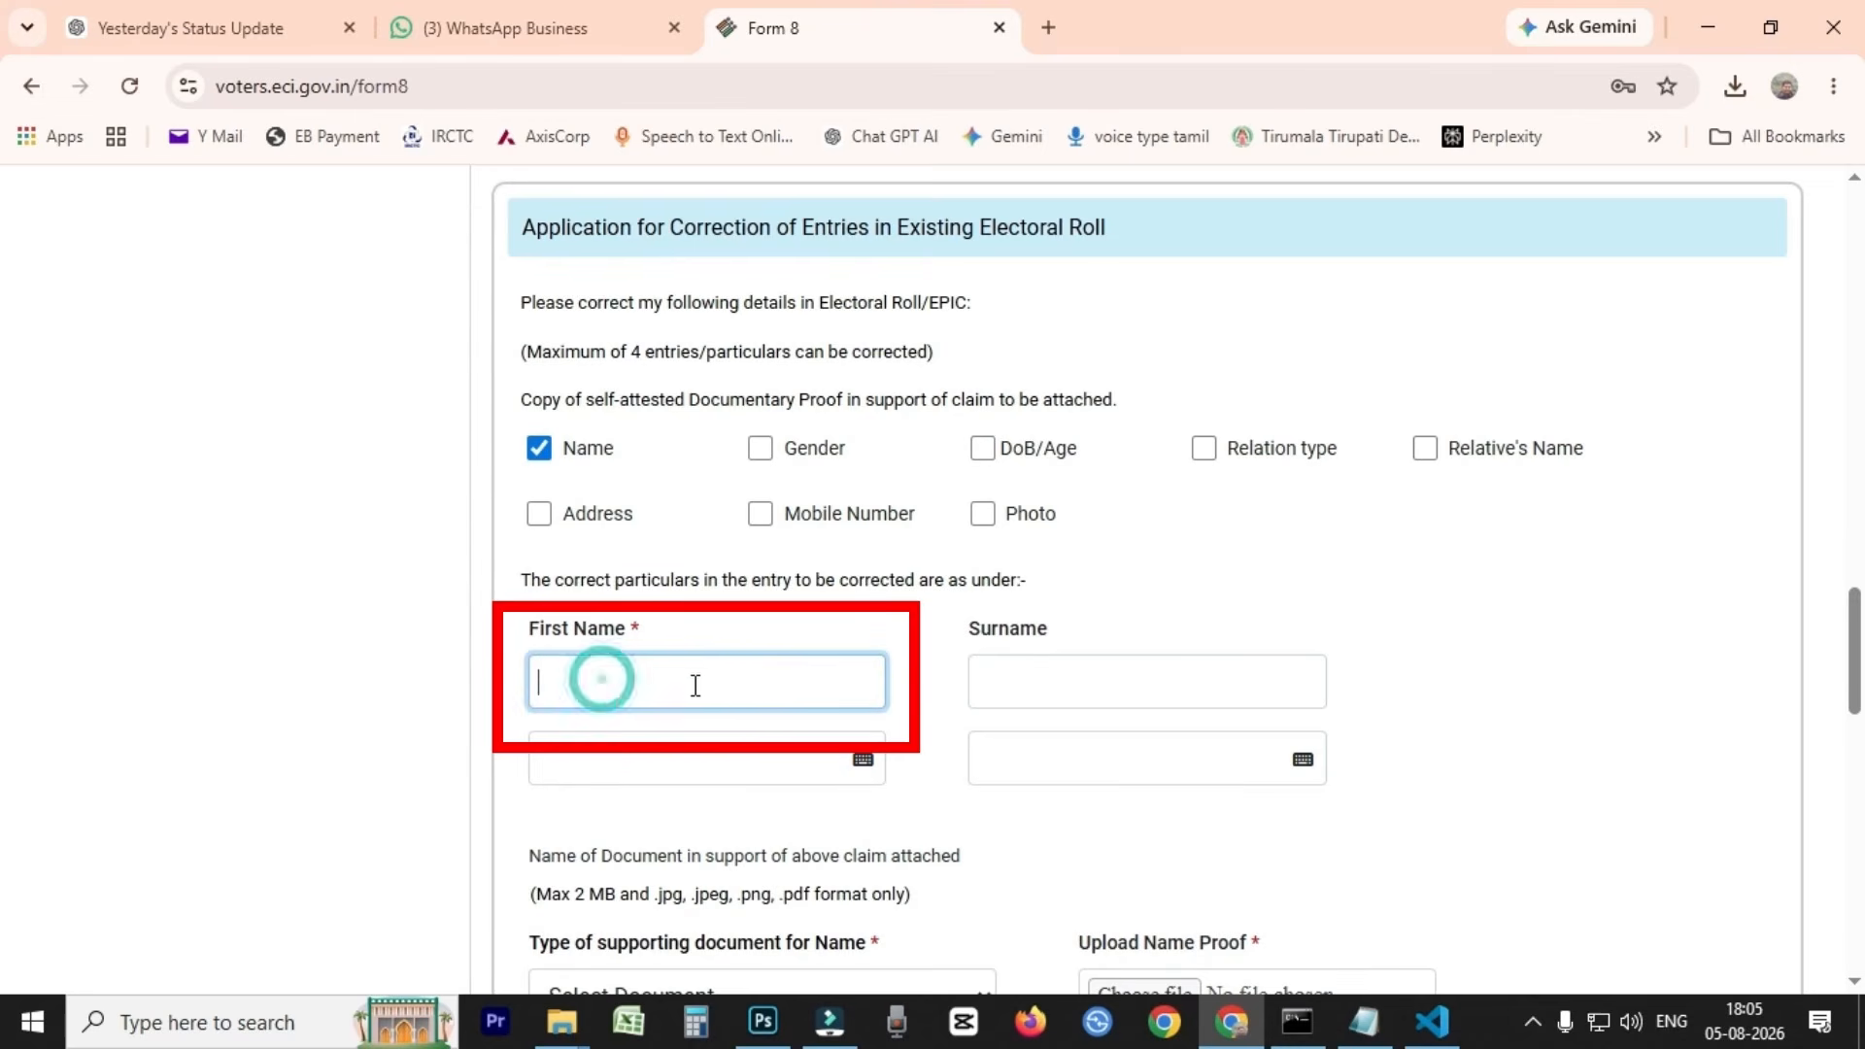
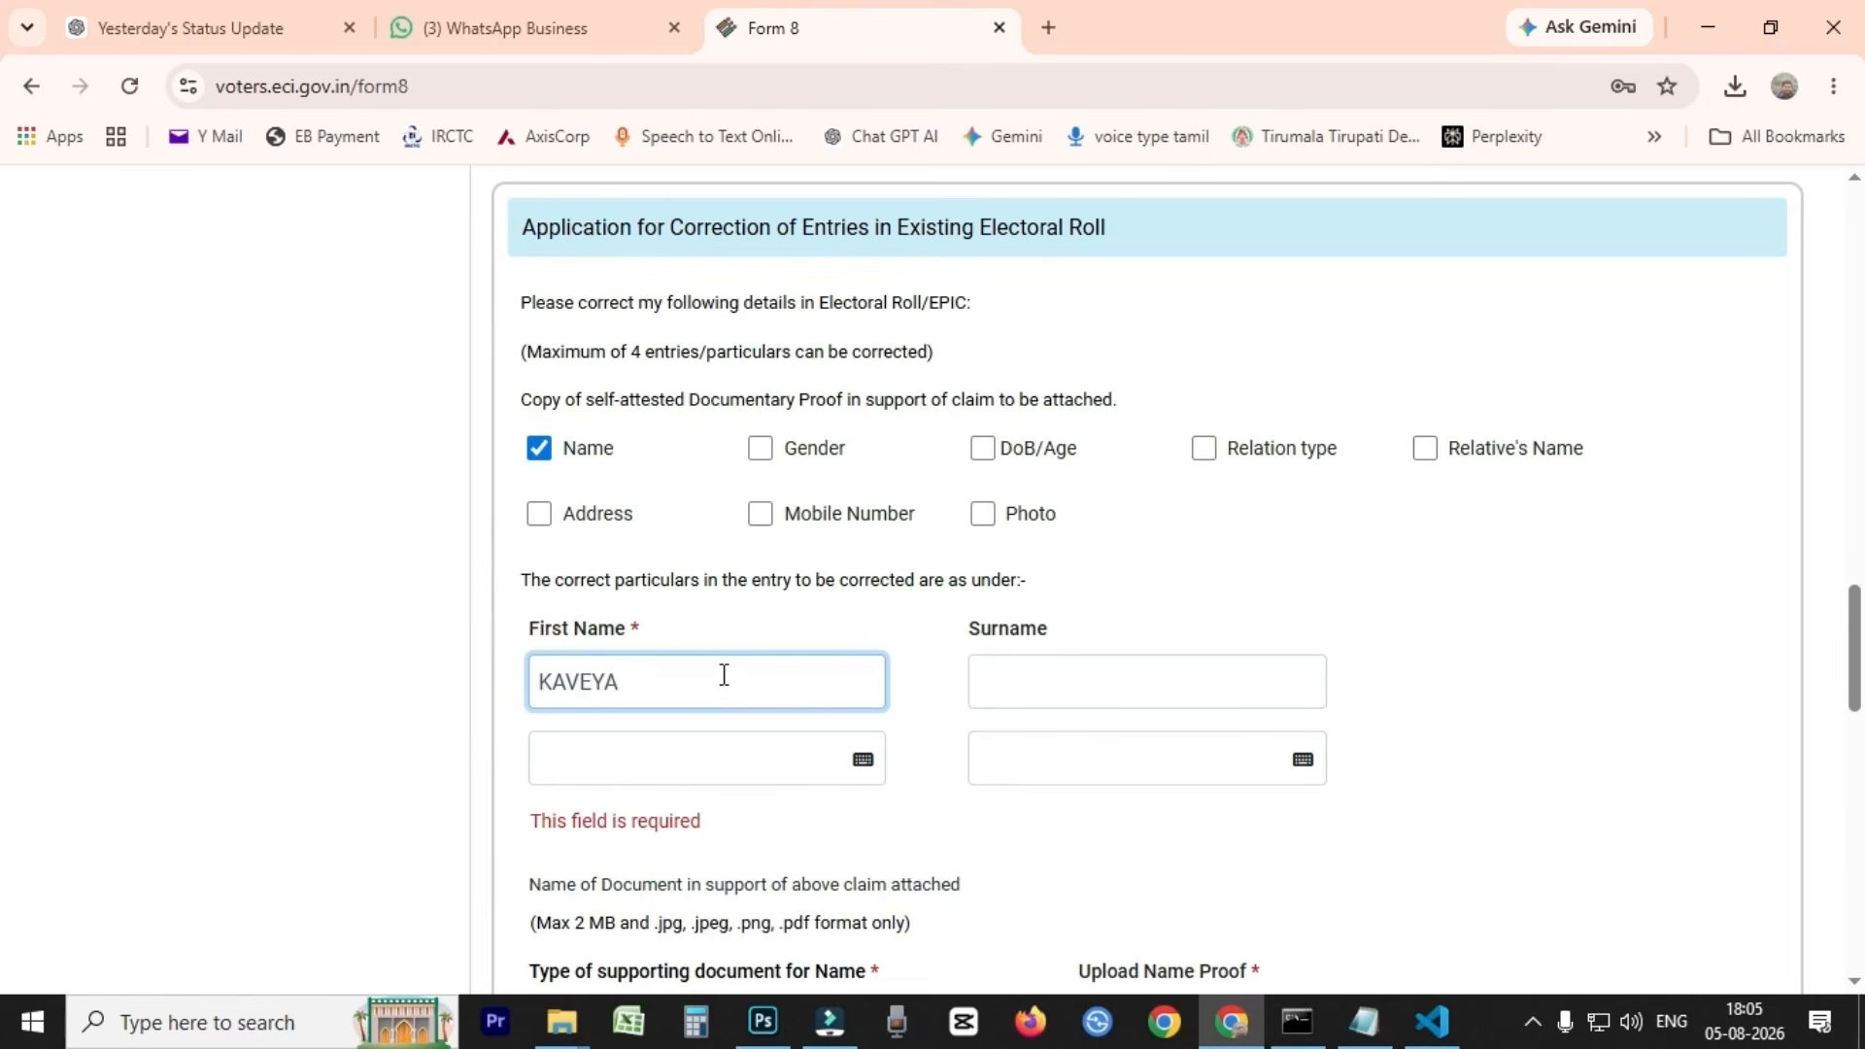
key(Tab)
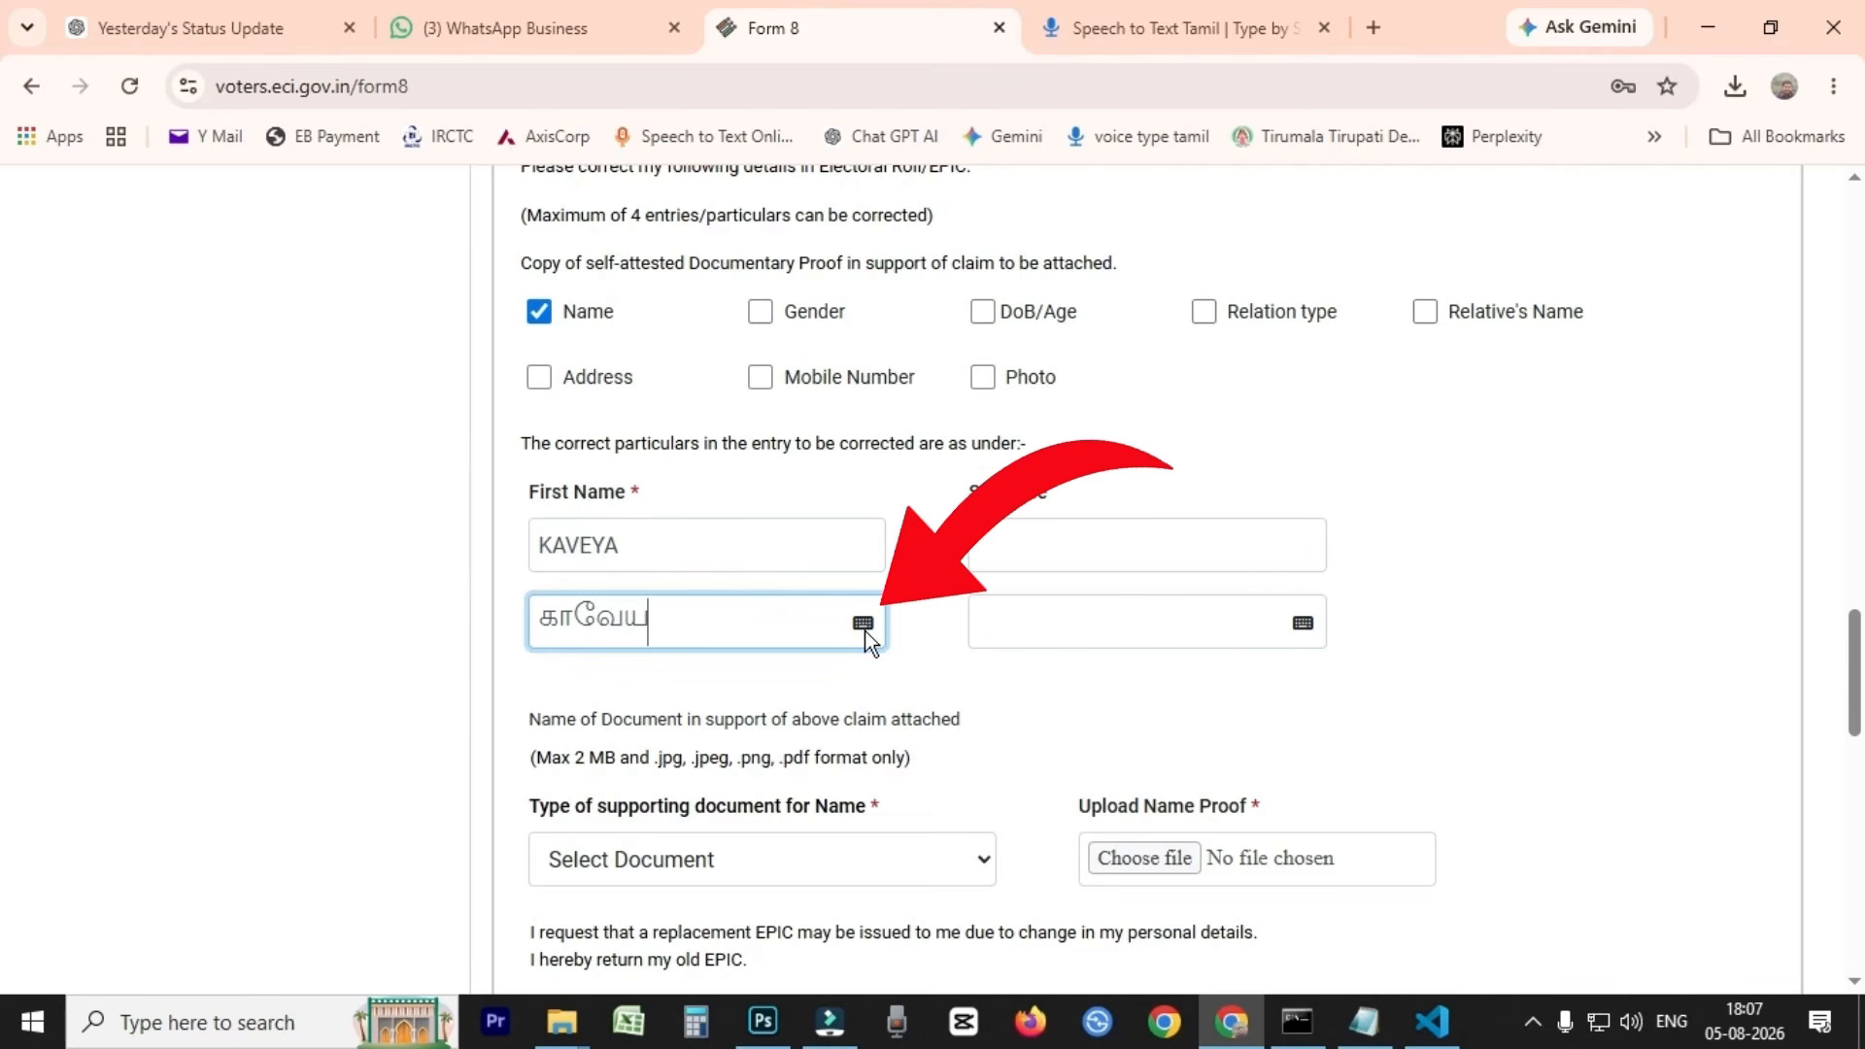
- Correct the Tamil spelling of the applicant's first name with the Enhanced Inscript on-screen keyboard
click(865, 631)
drag(1000, 461, 1253, 427)
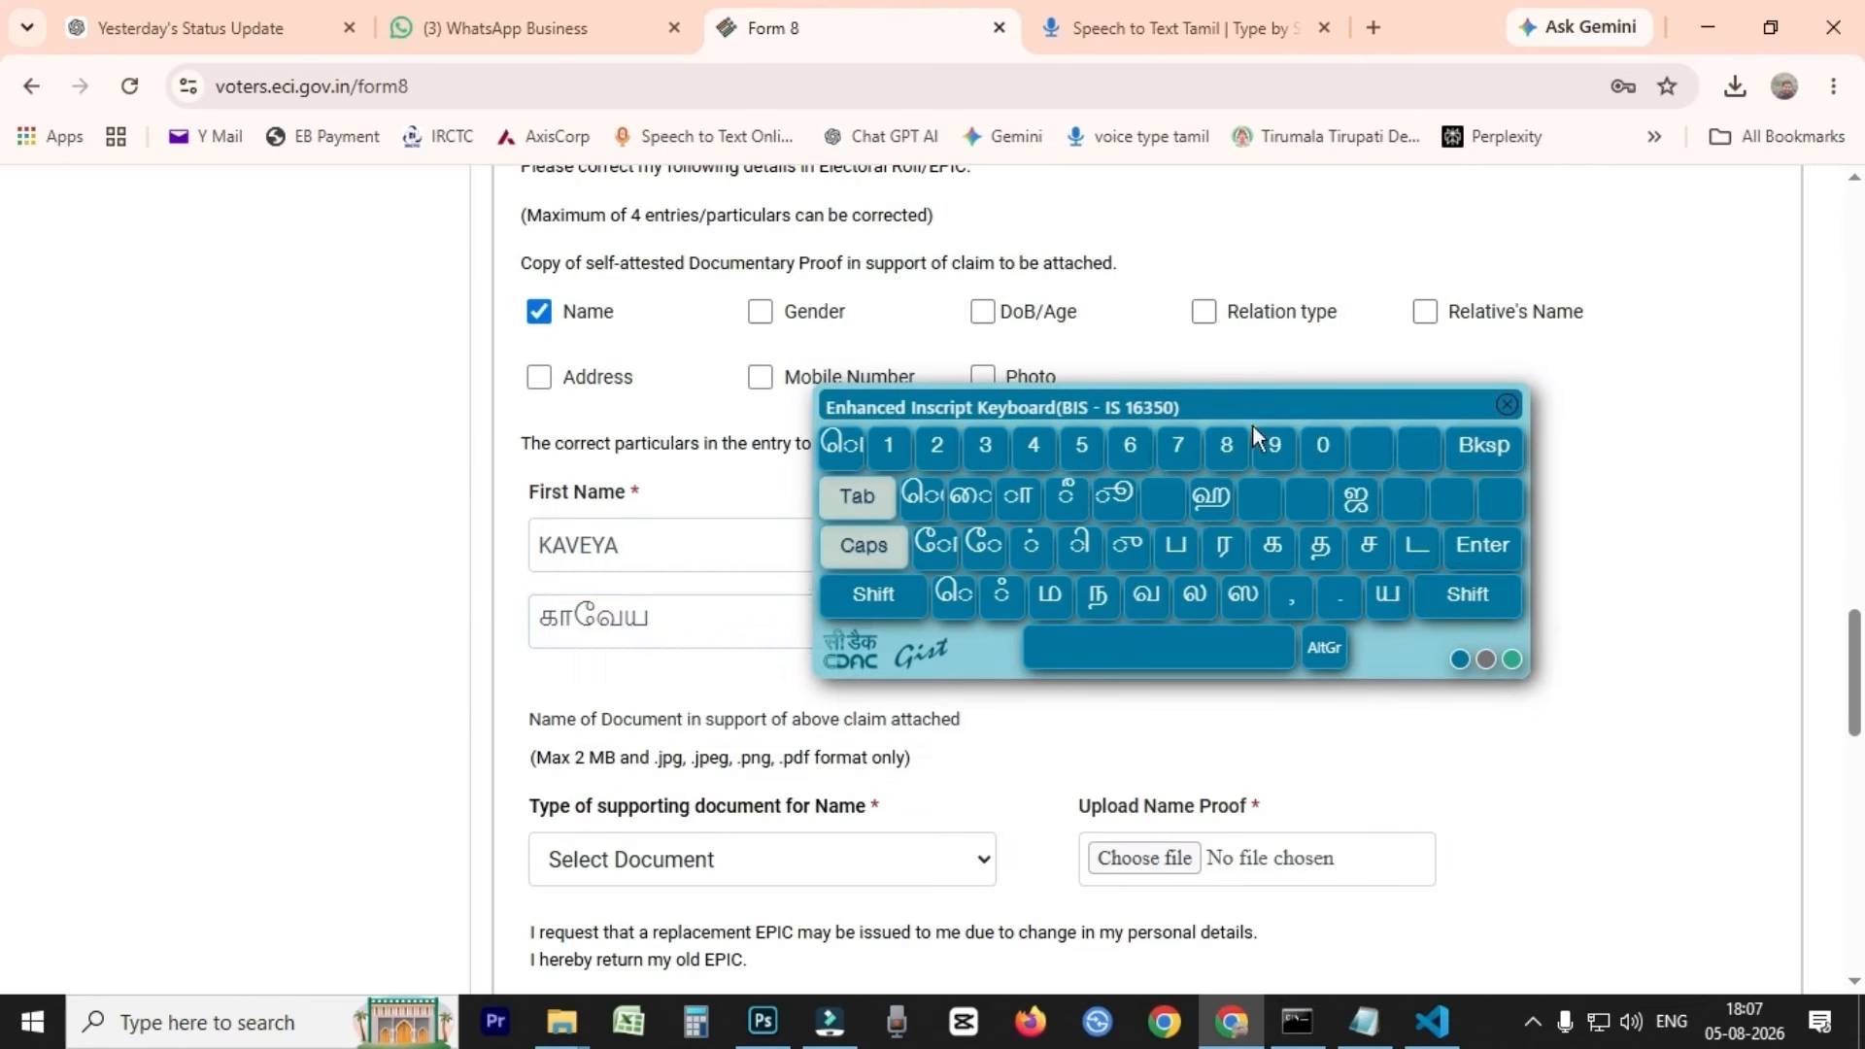
click(674, 625)
key(BackSpace)
key(BackSpace)
click(1078, 544)
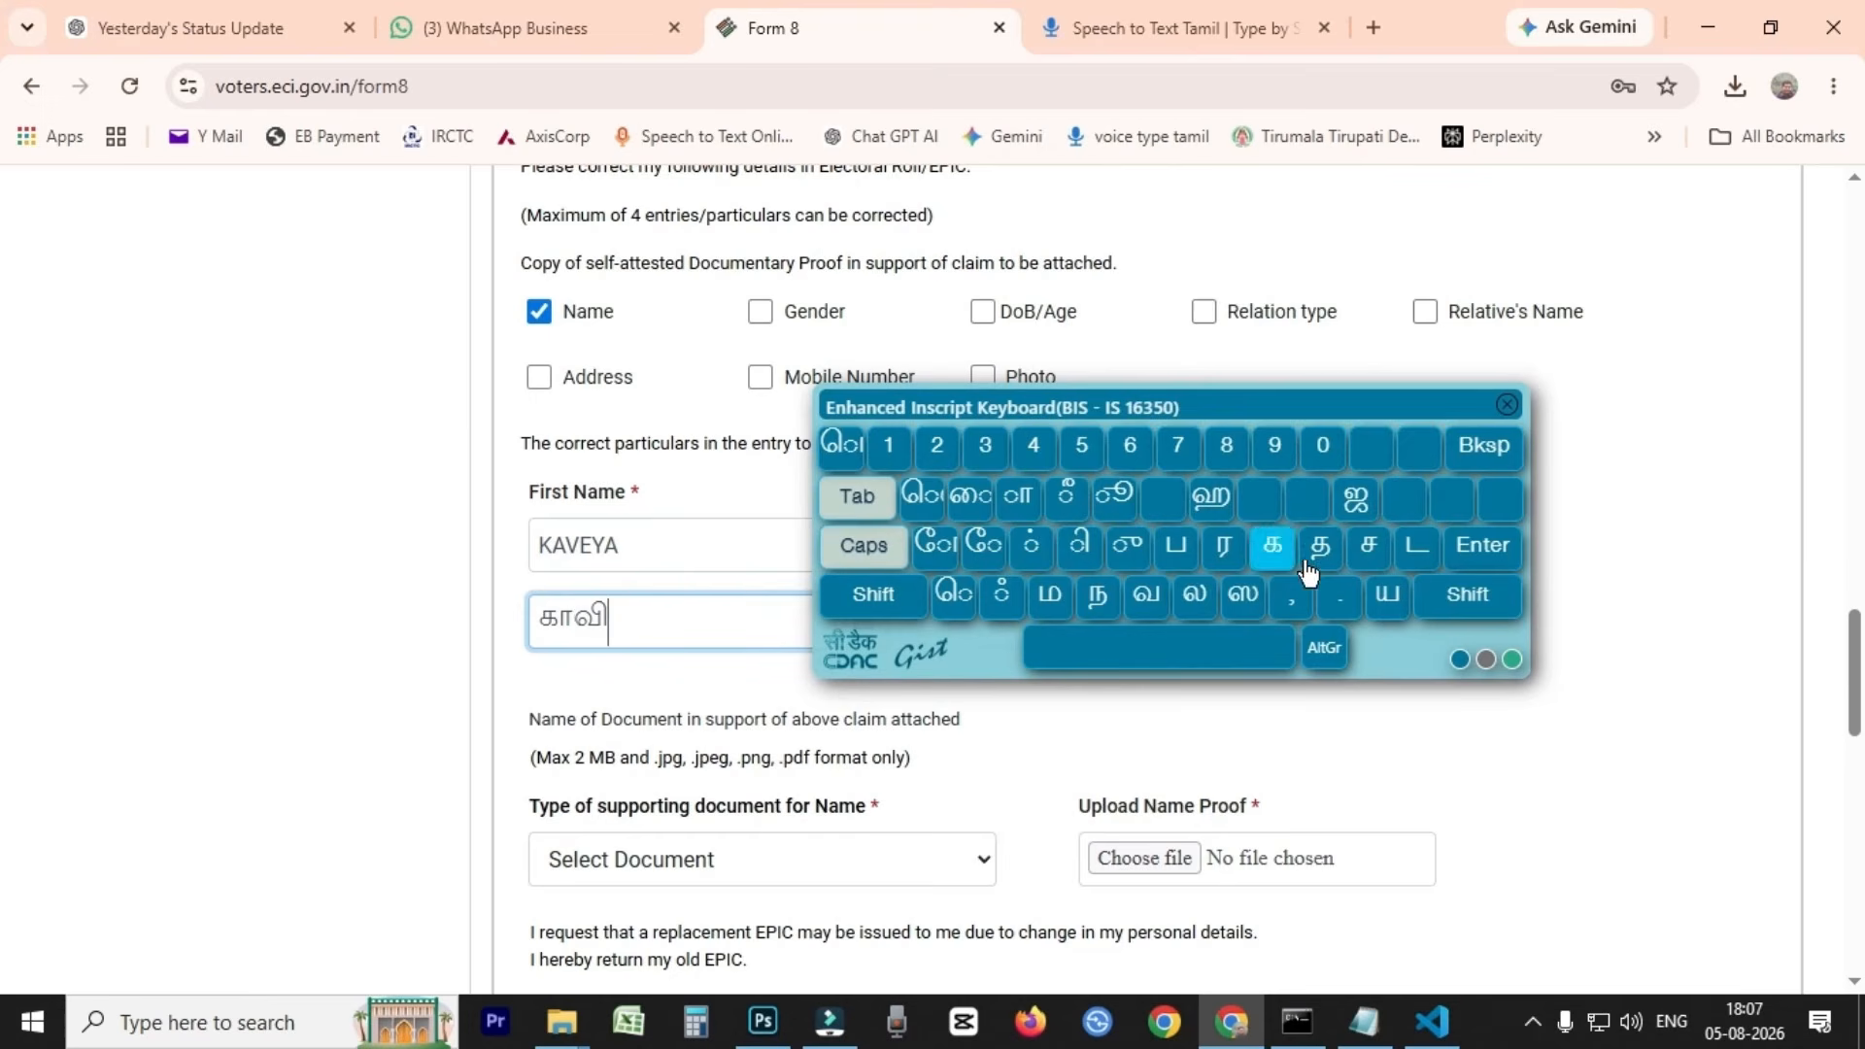
click(1389, 594)
click(1020, 499)
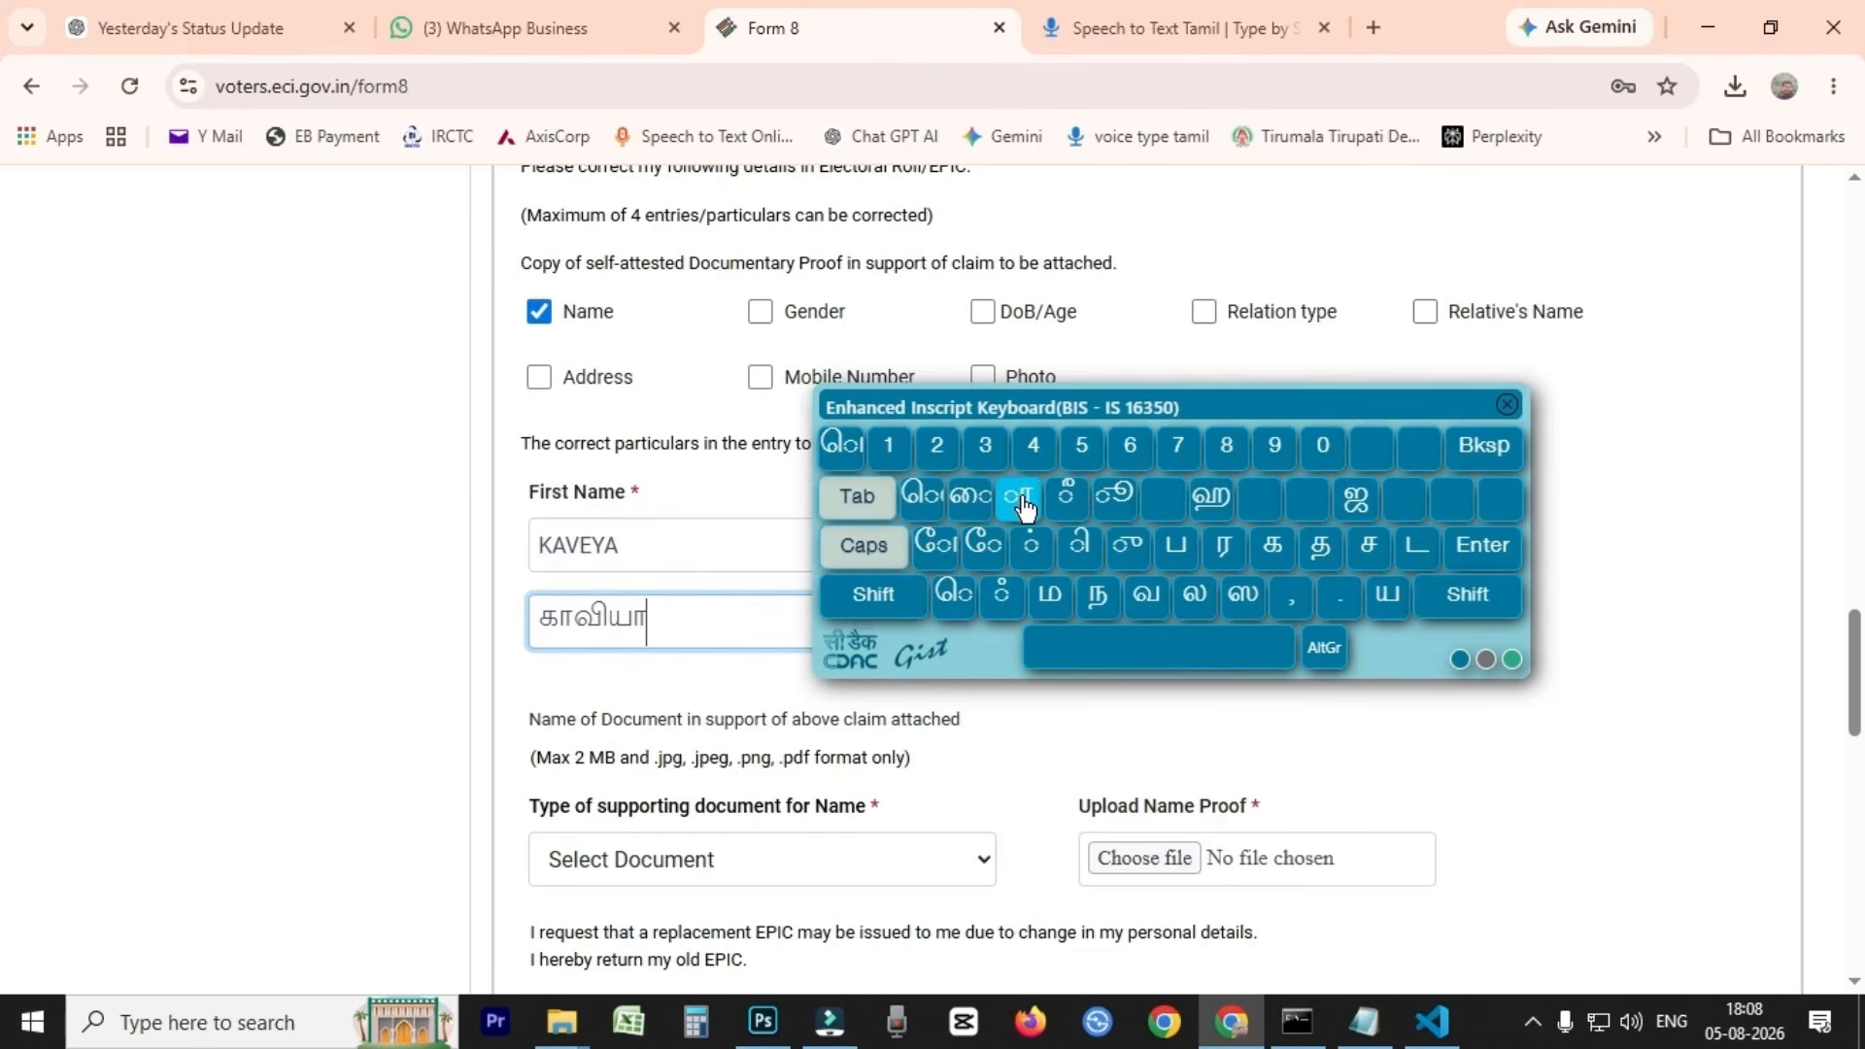
click(1507, 404)
- Enter the applicant's surname with its Tamil version and confirm the full name to print on the EPIC
click(1010, 546)
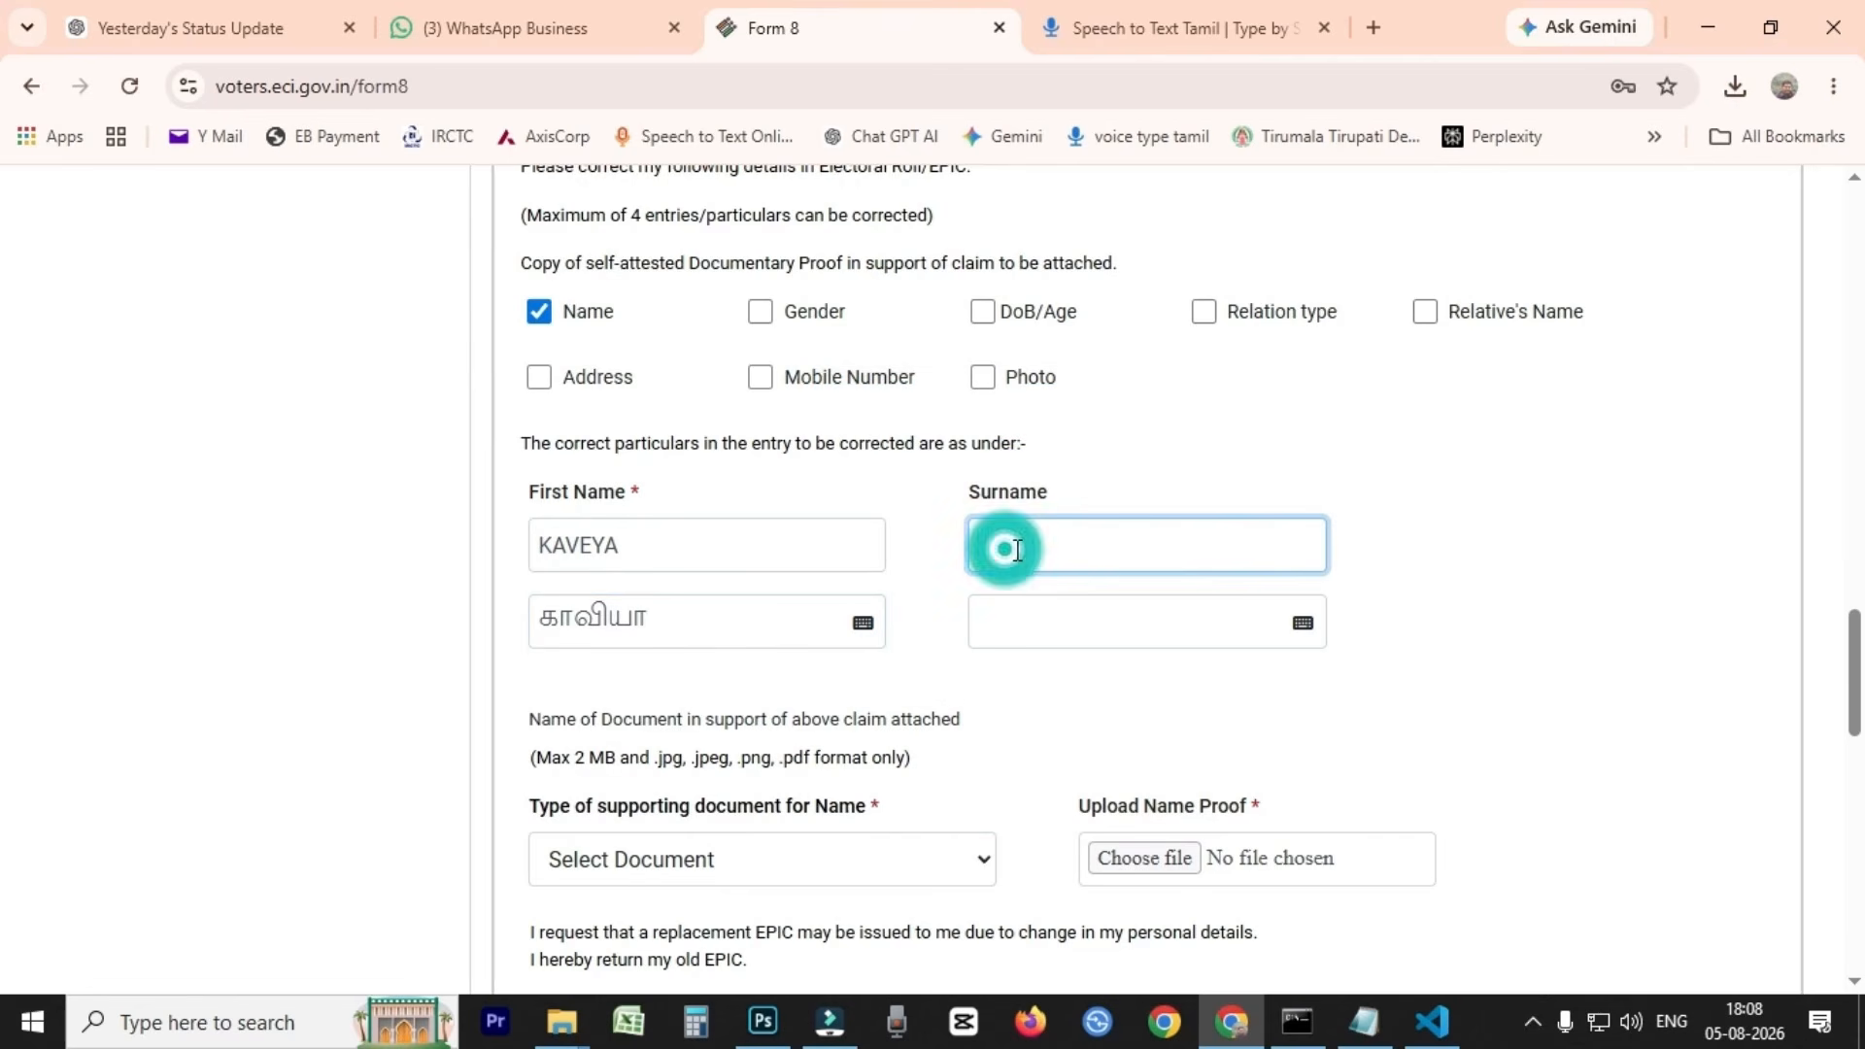
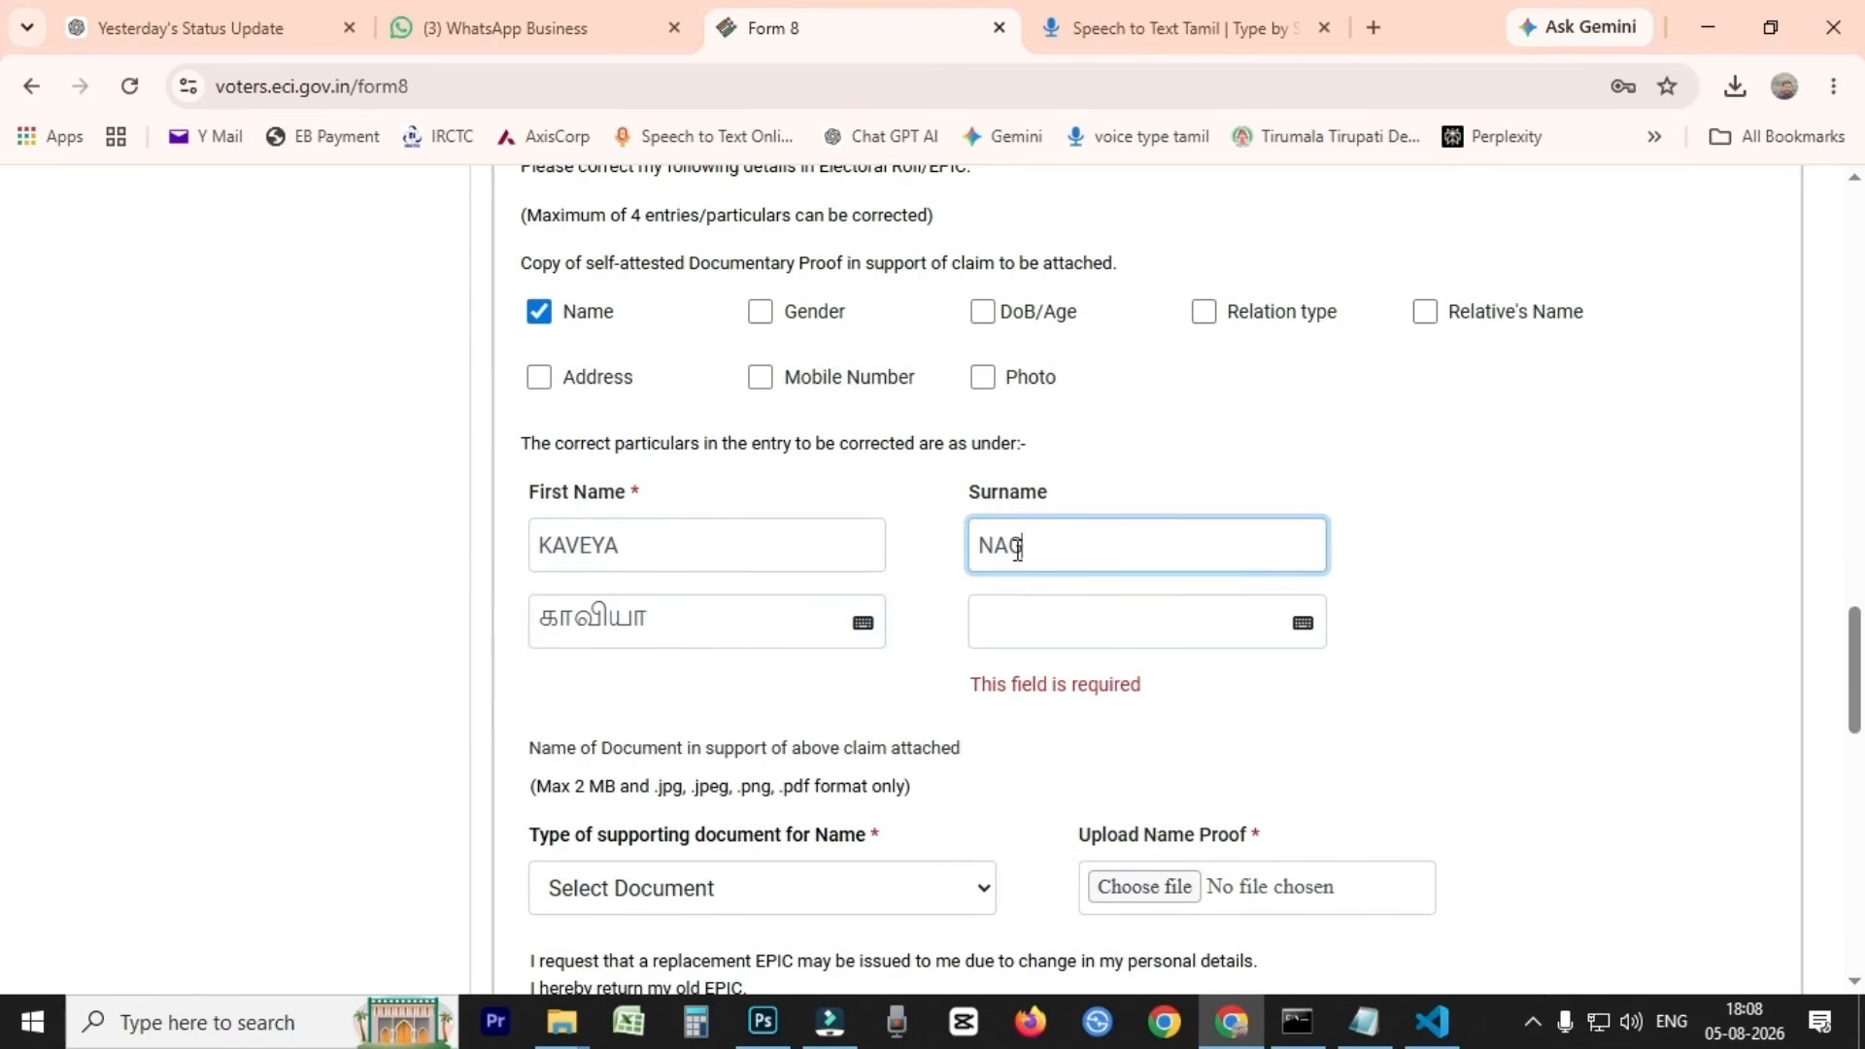
click(1075, 610)
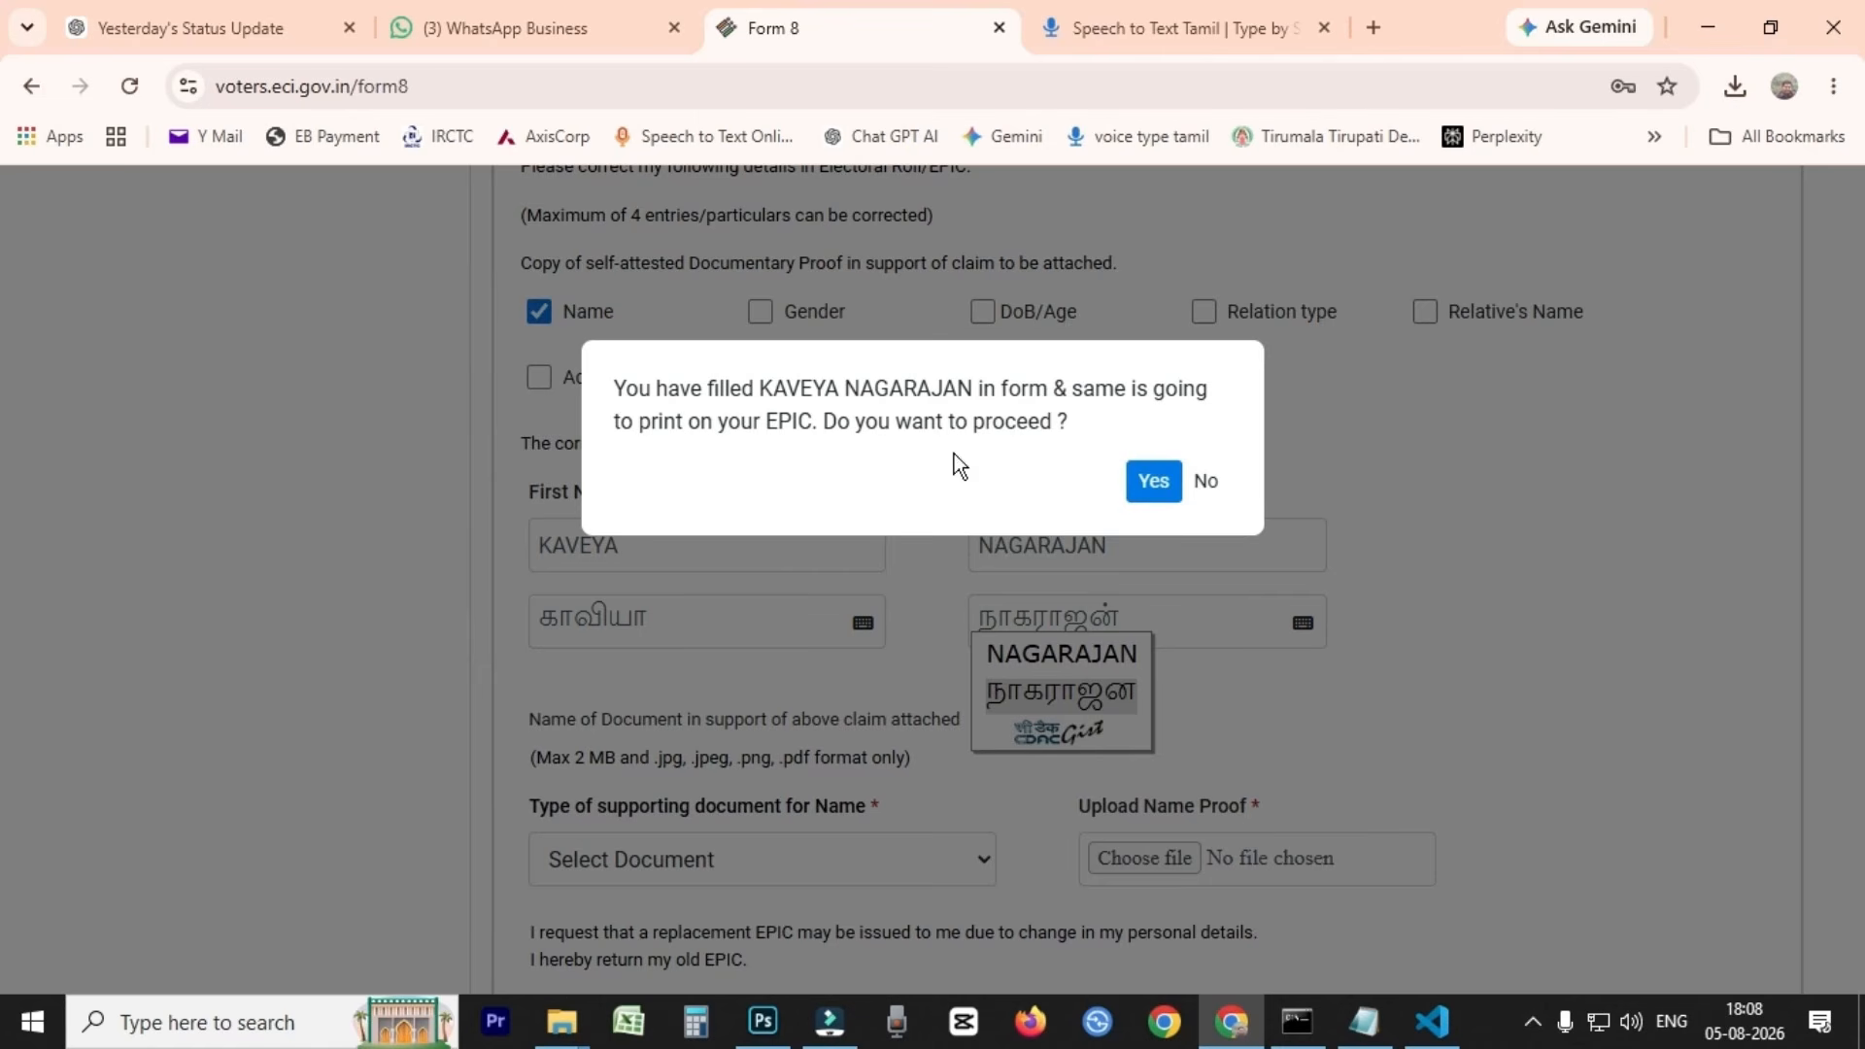
click(1156, 481)
click(1161, 694)
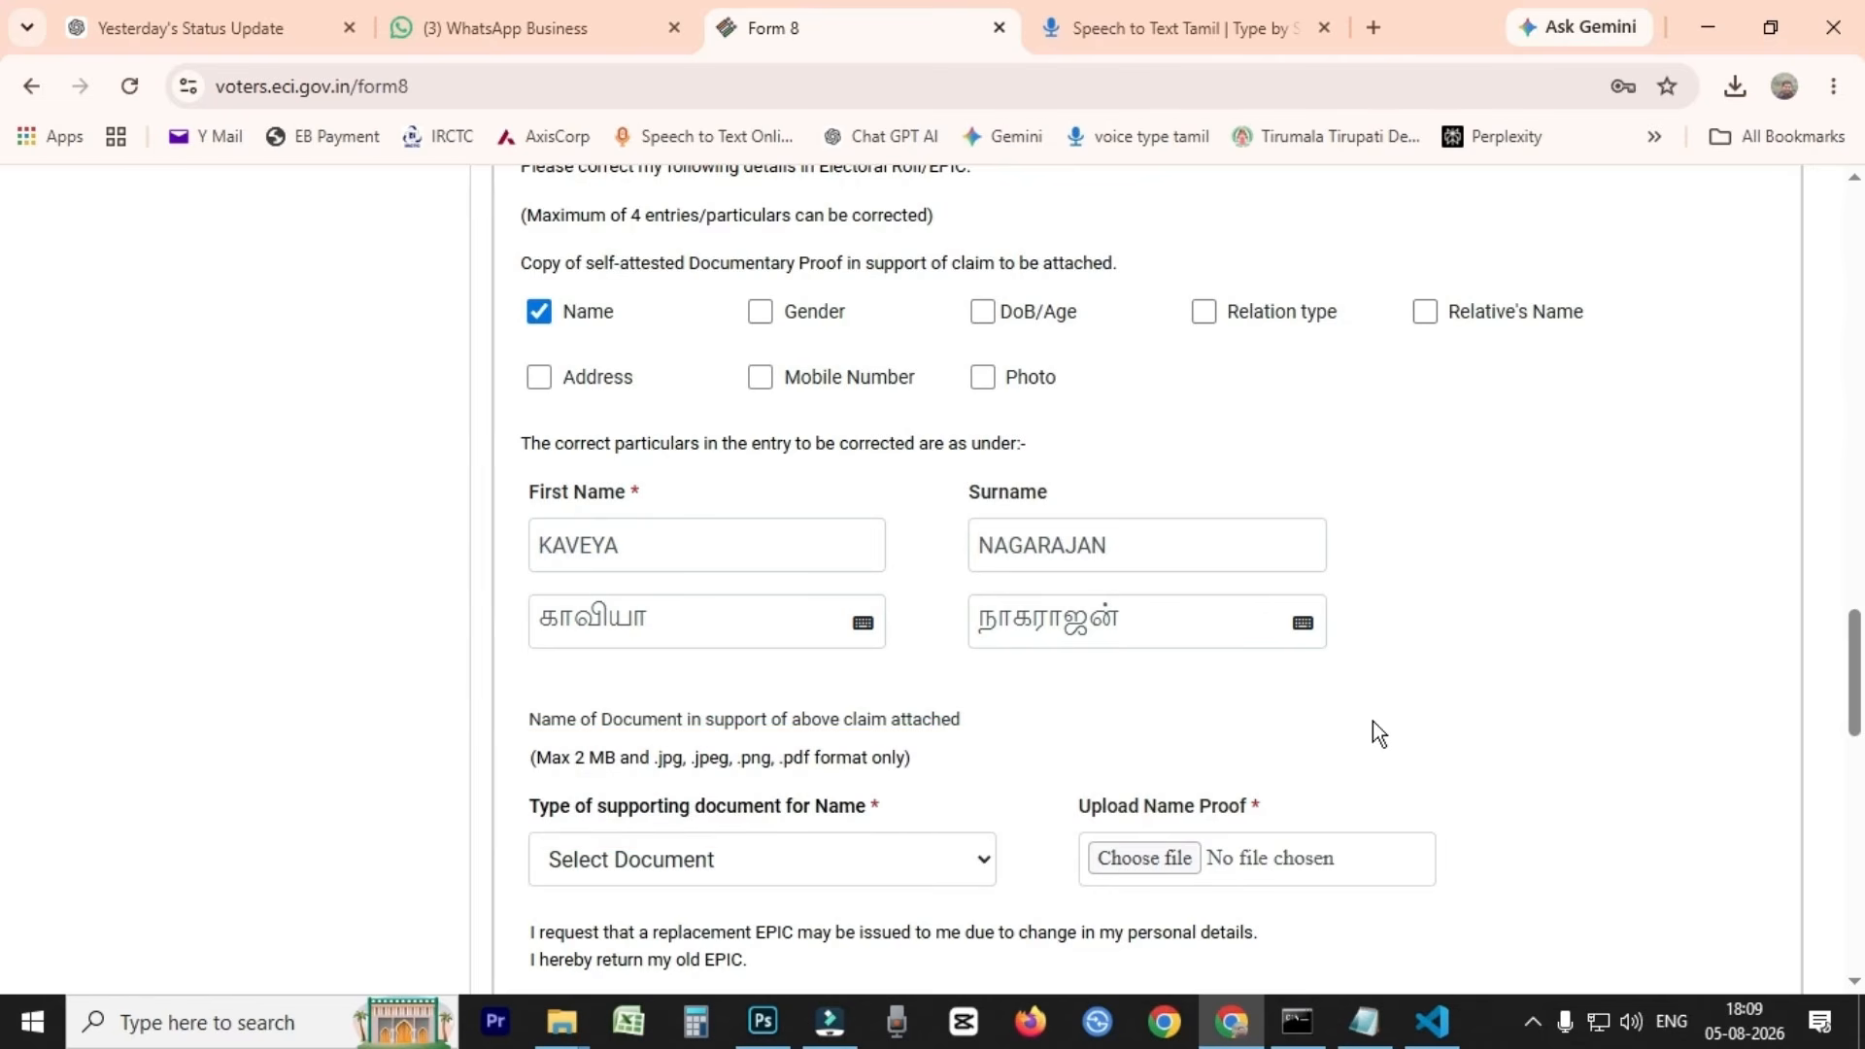
- Choose Aadhaar Card as the supporting document for the name and upload the applicant's Aadhaar card PDF as name proof
scroll(1372, 721, down, 4)
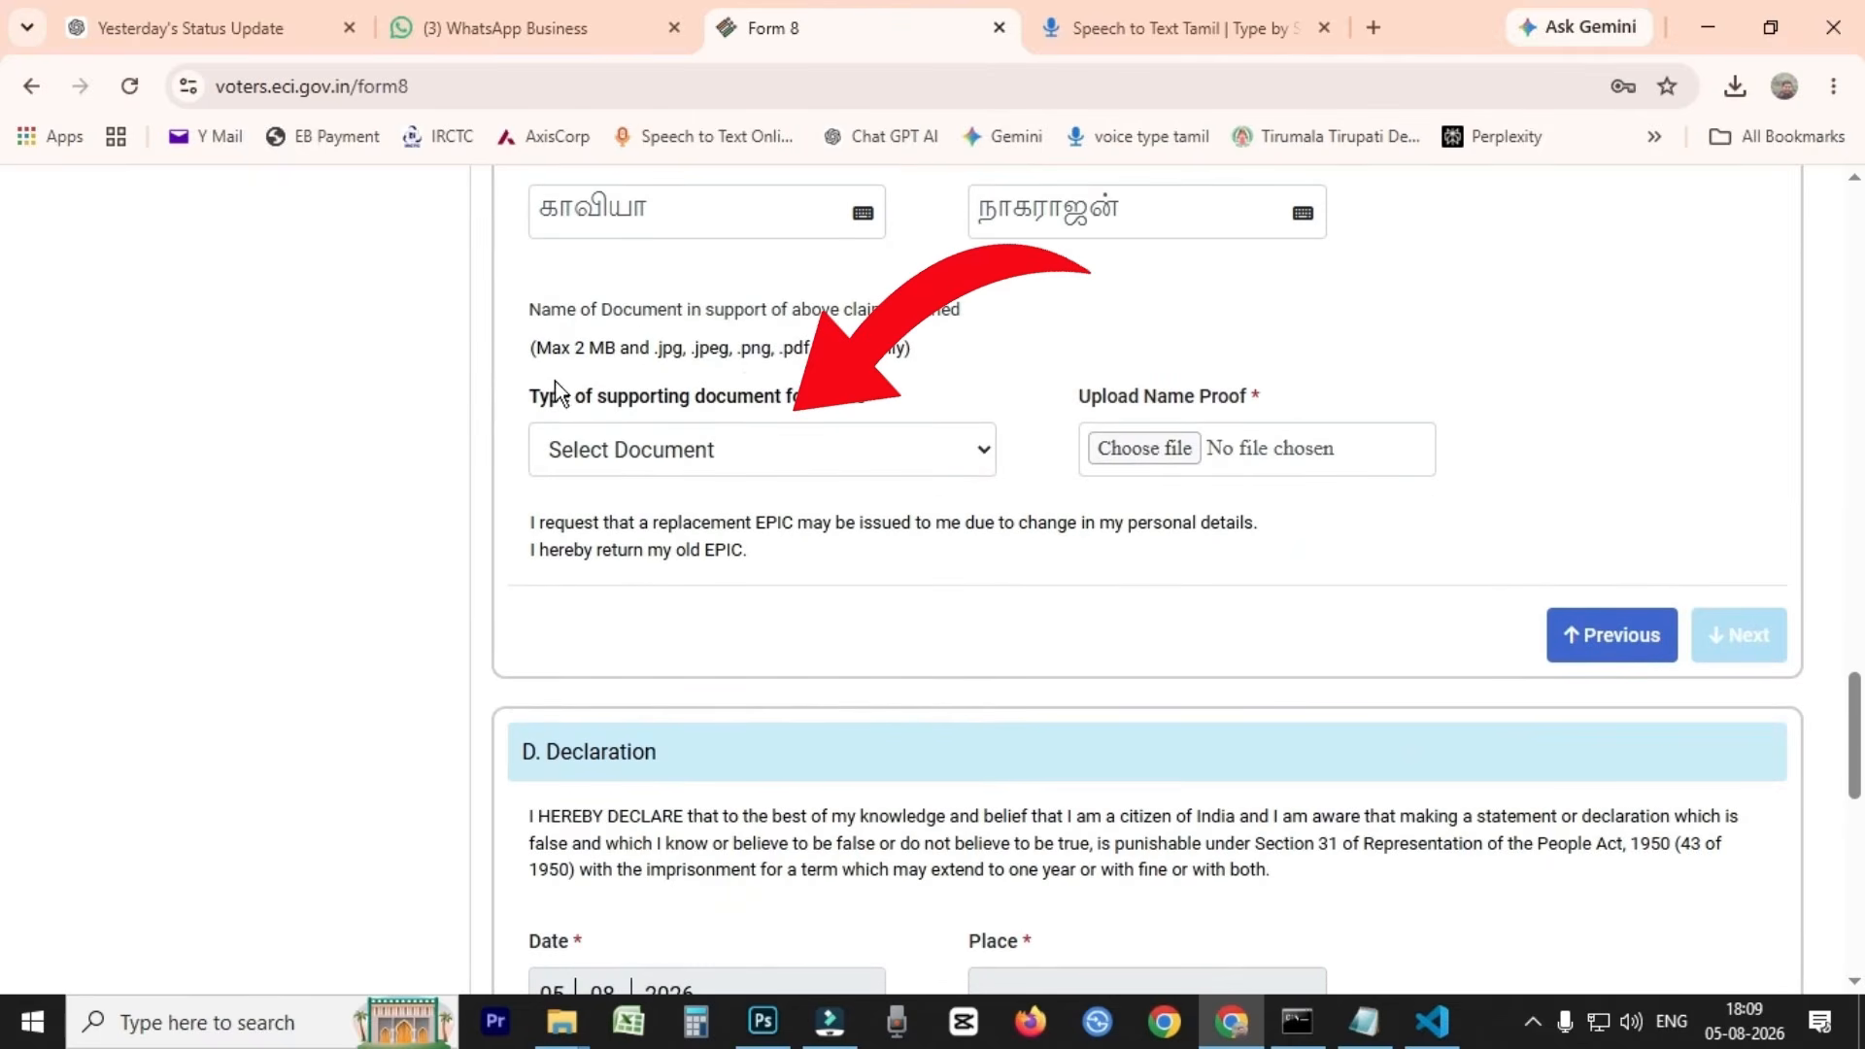
click(960, 457)
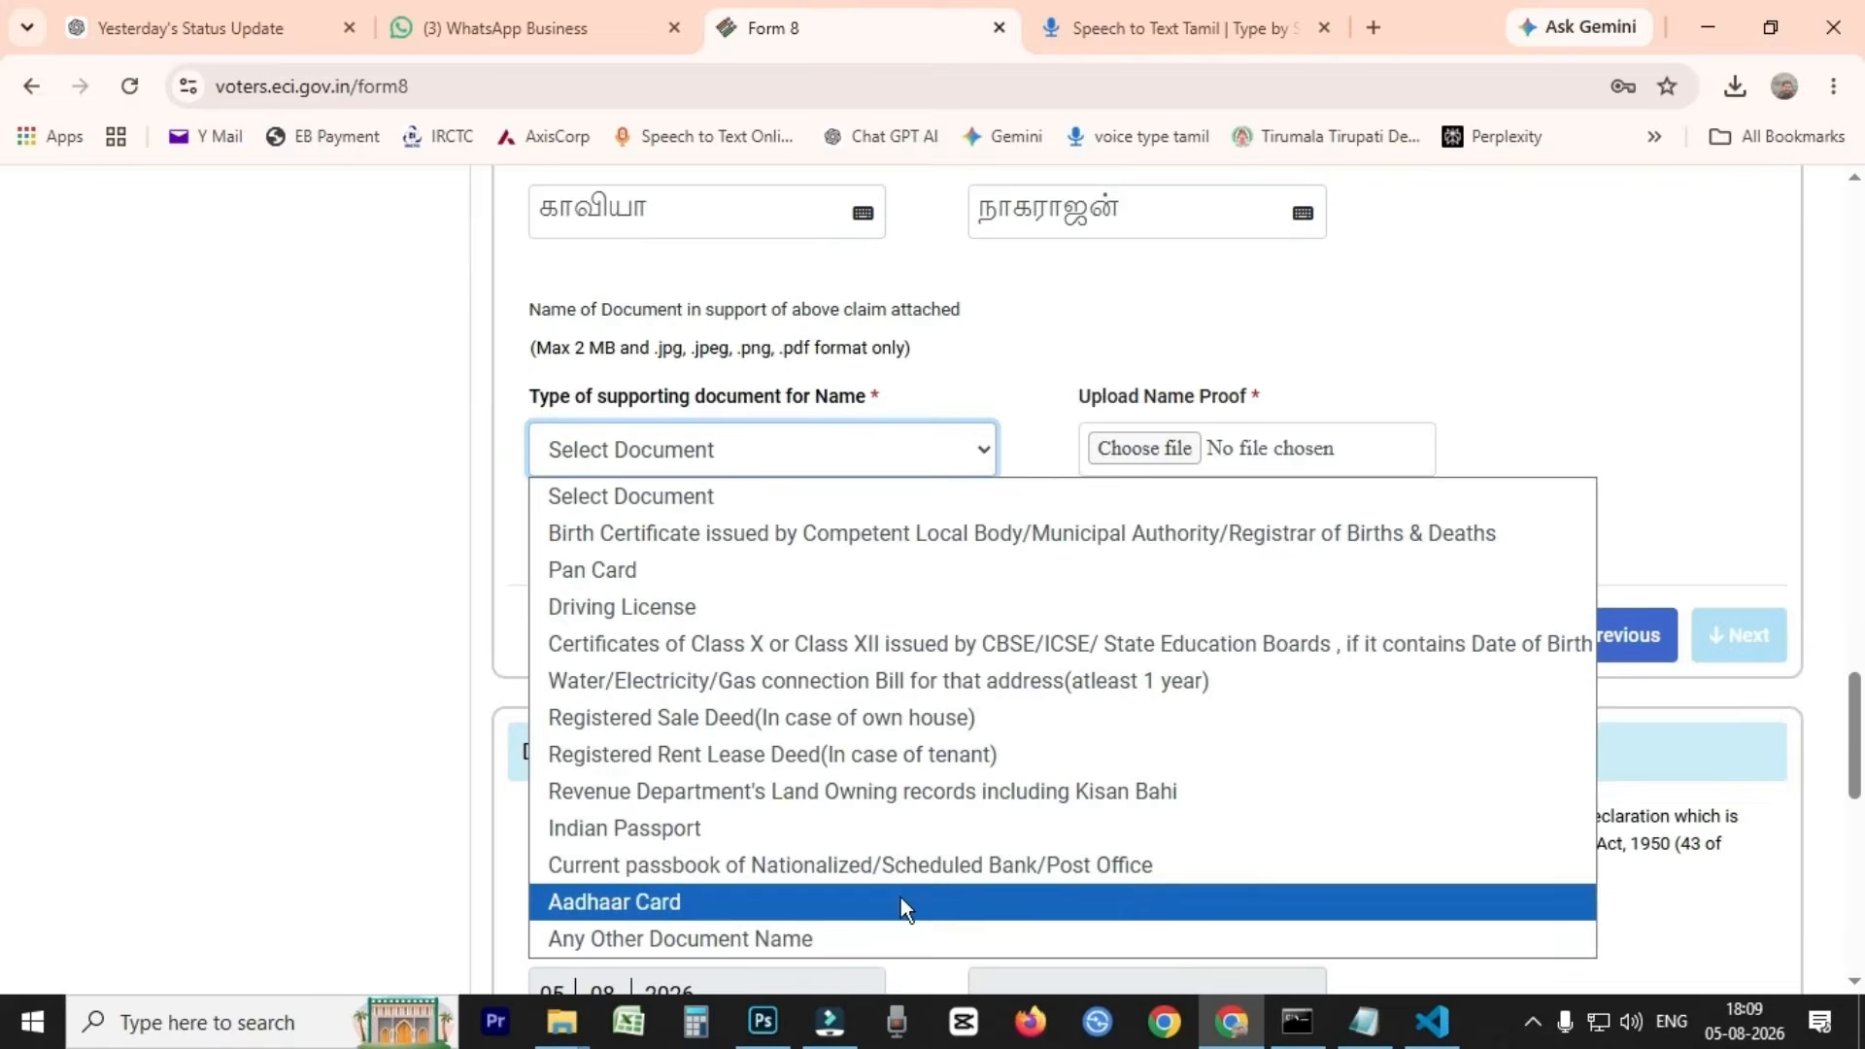
click(899, 898)
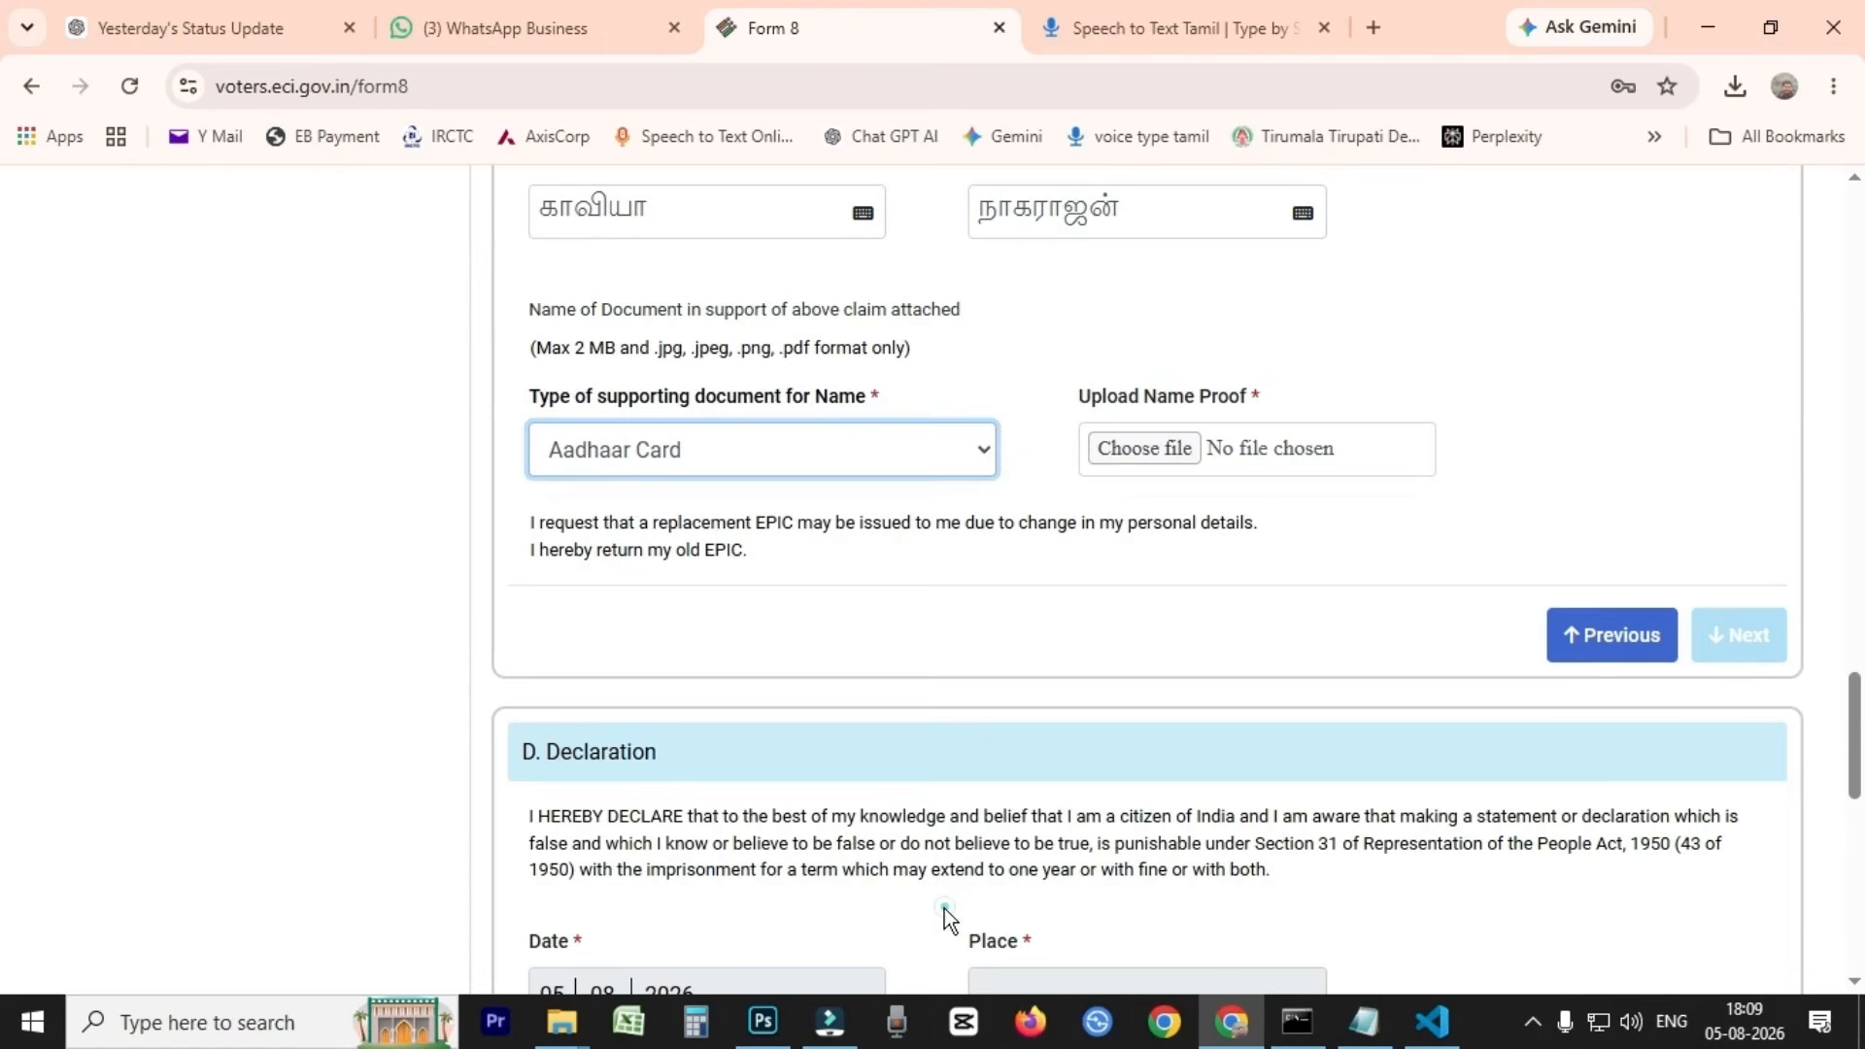
click(1144, 451)
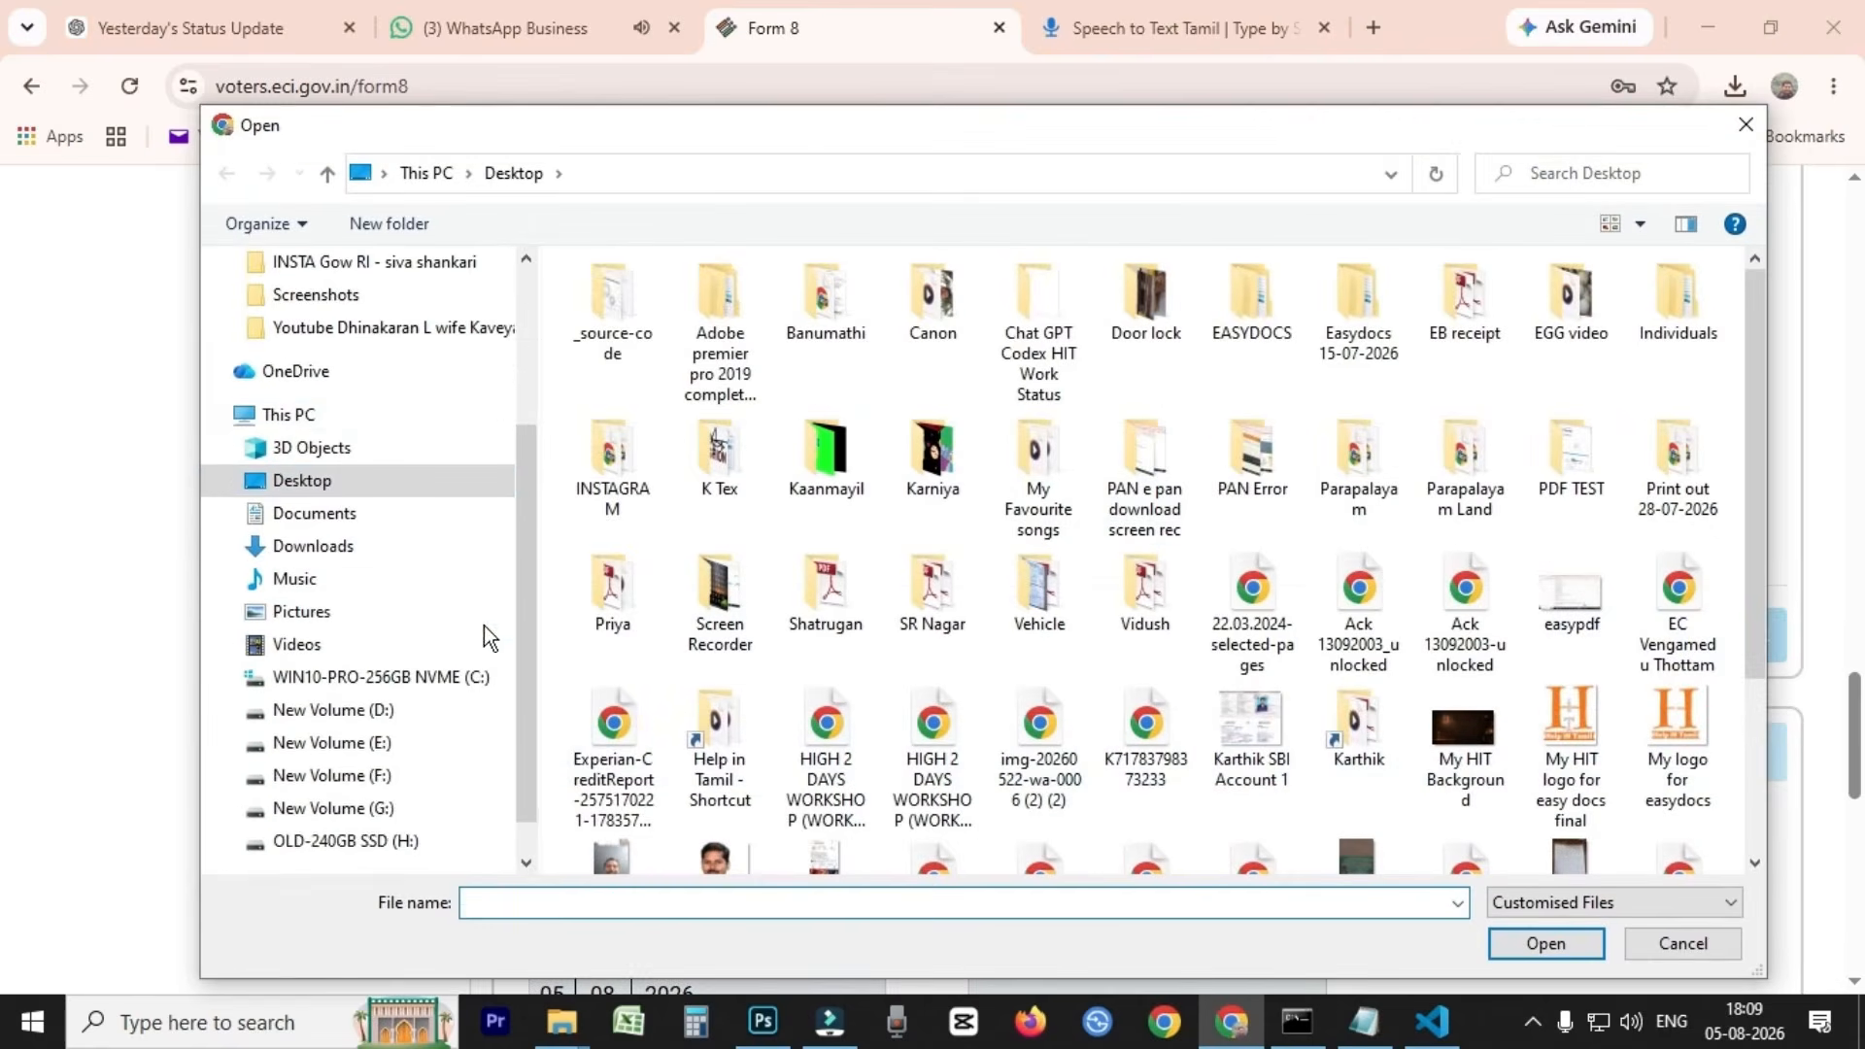
scroll(417, 486, up, 2)
click(408, 459)
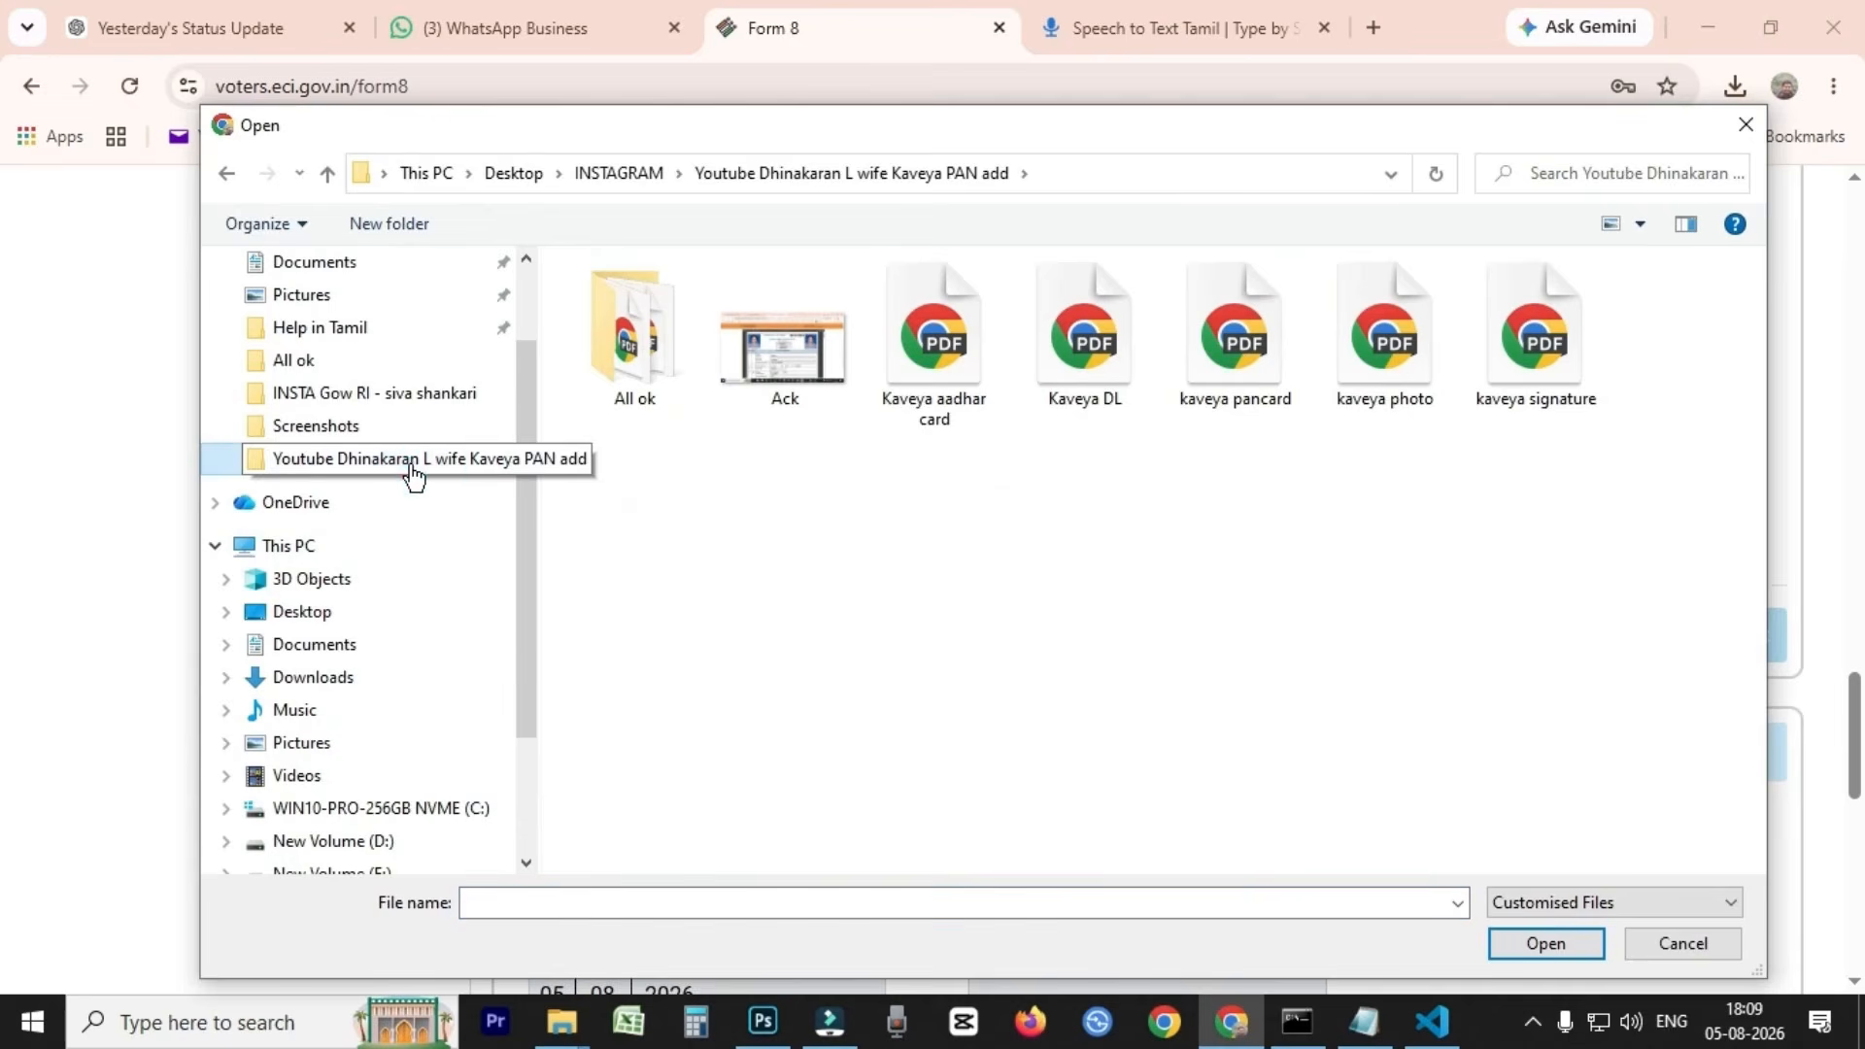
double_click(935, 374)
- Proceed to the Declaration section, enter DINDIGUL as the place, and continue to the Submission section
scroll(1122, 322, down, 2)
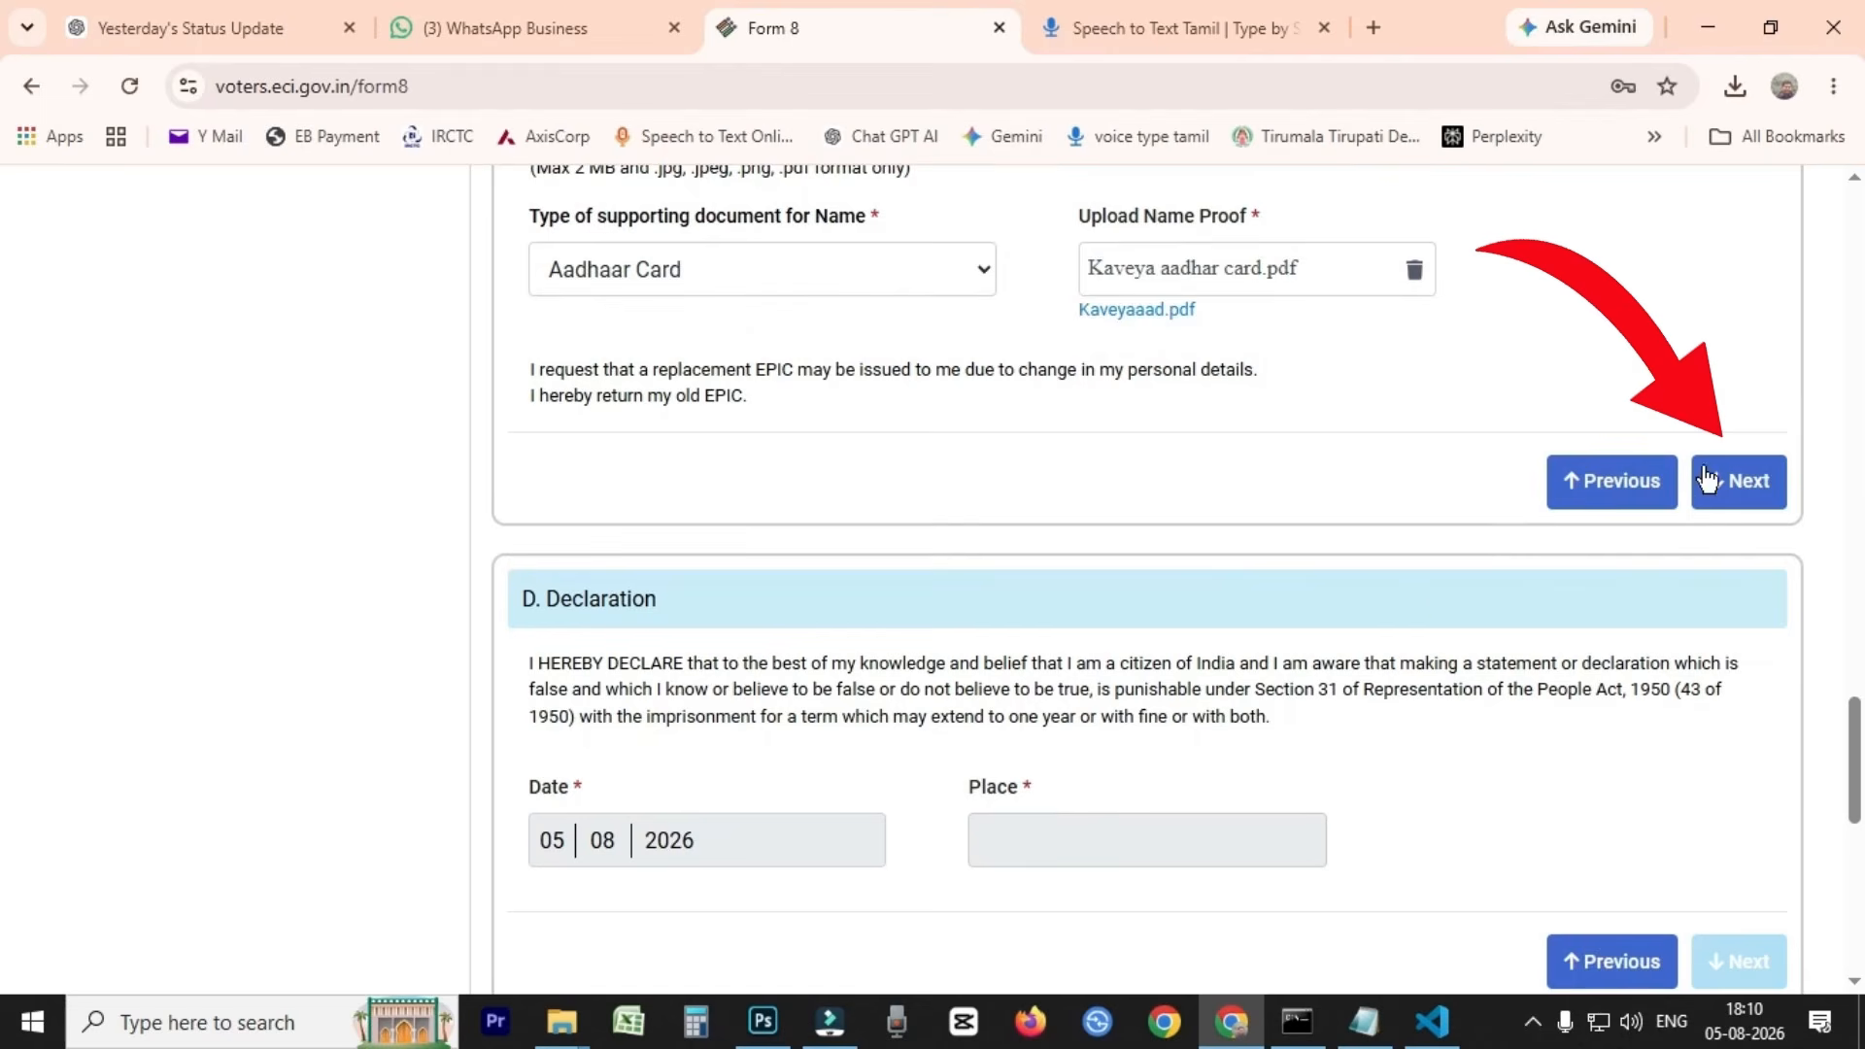
scroll(1427, 612, down, 1)
click(1740, 352)
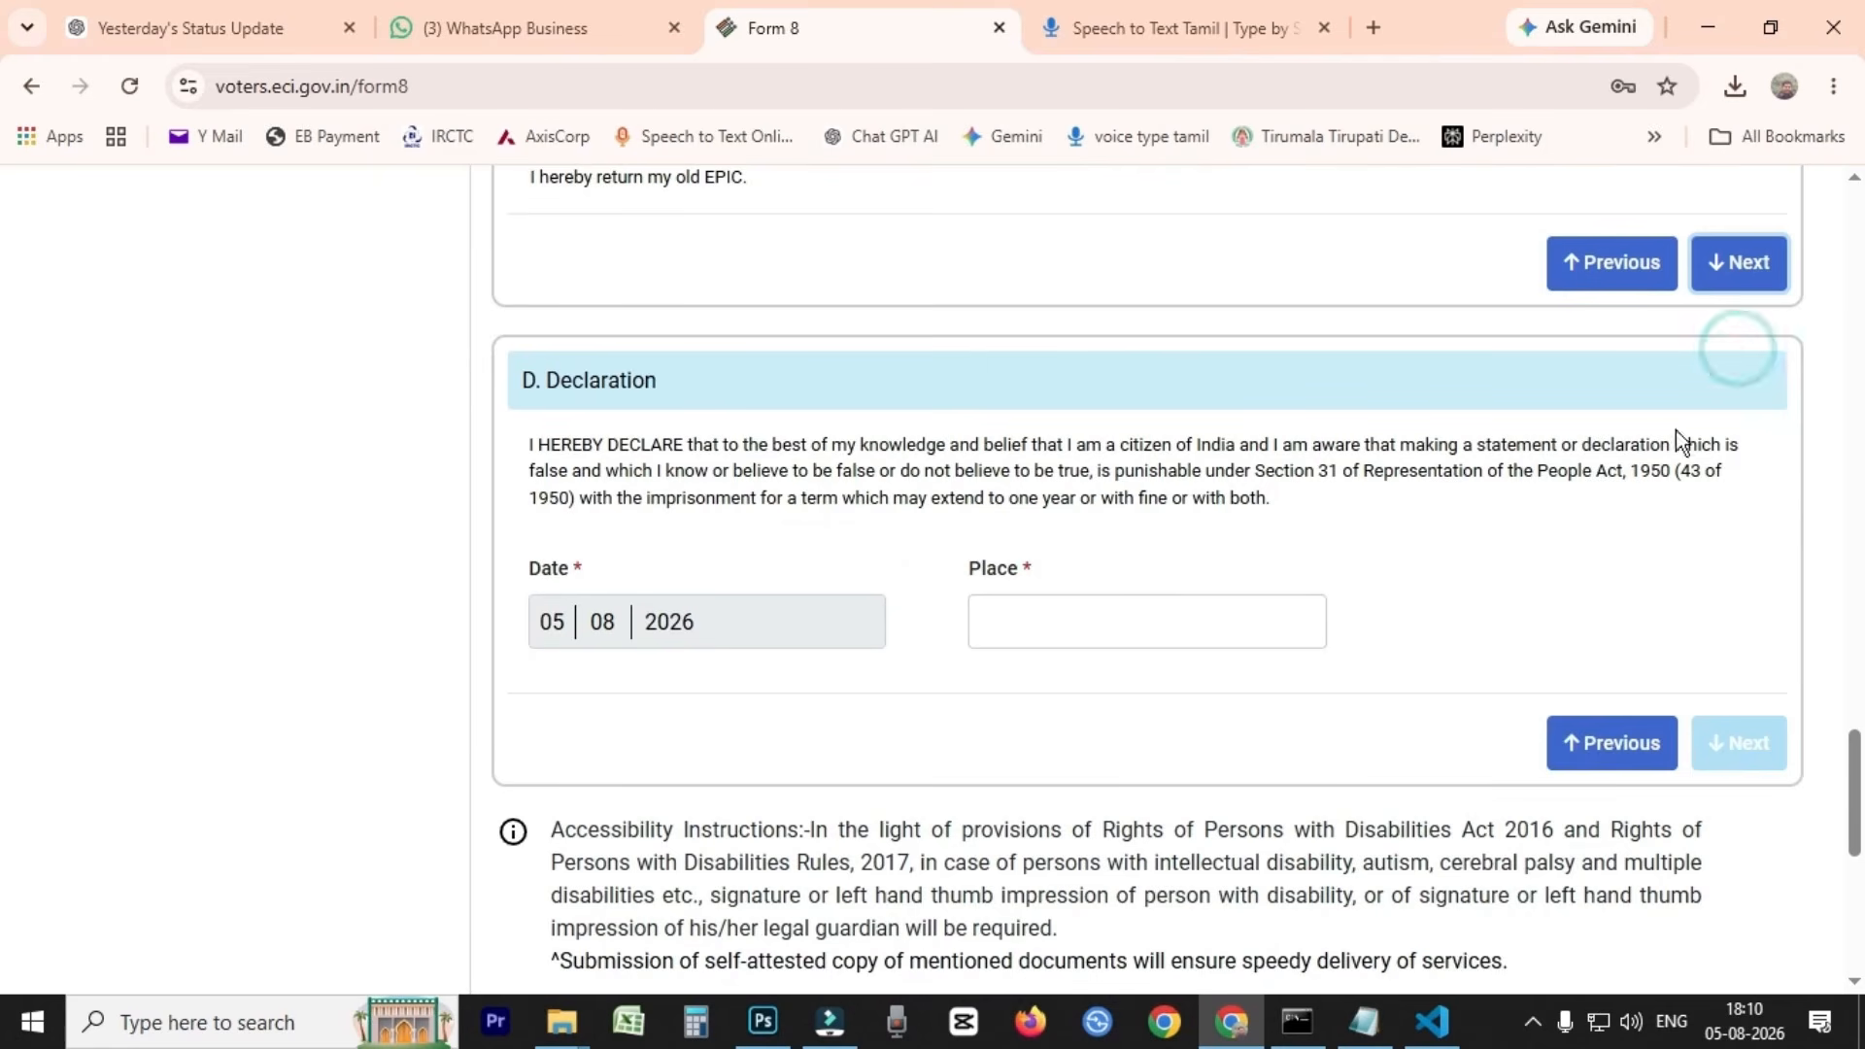
click(1010, 633)
text(DINDIGUL)
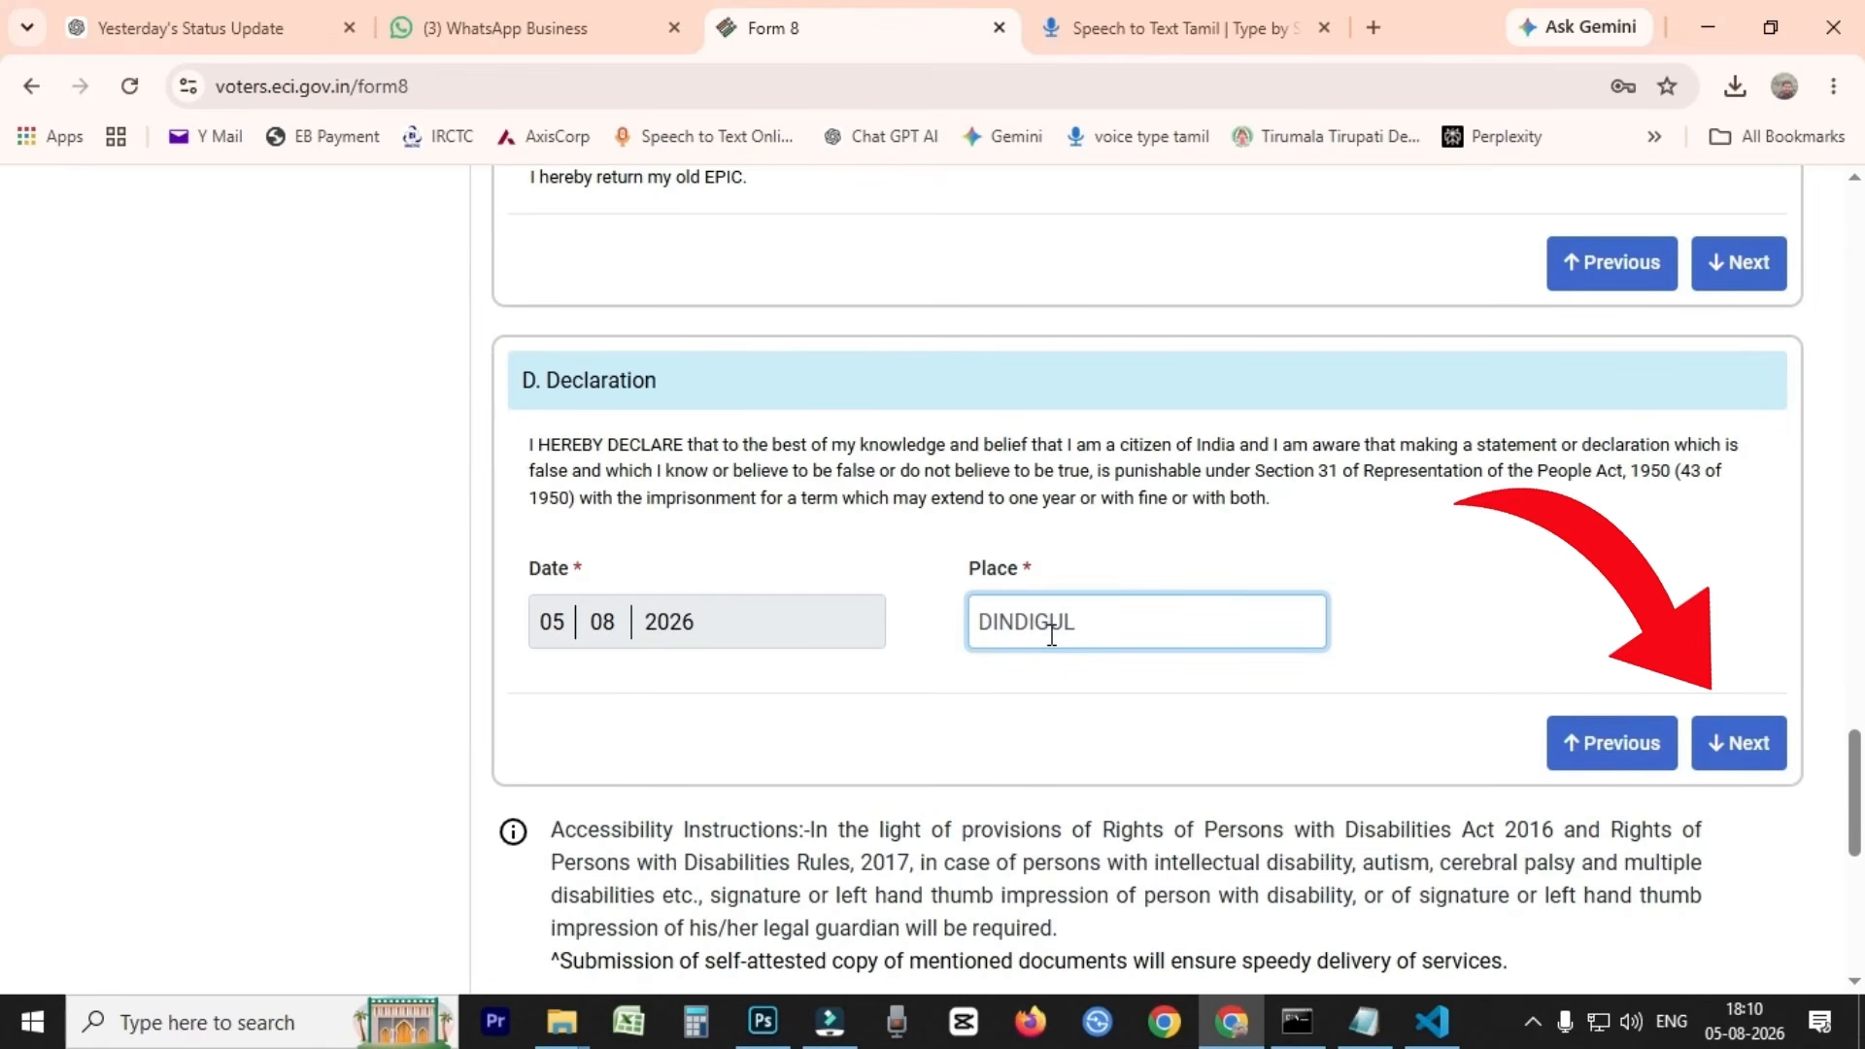
click(1737, 743)
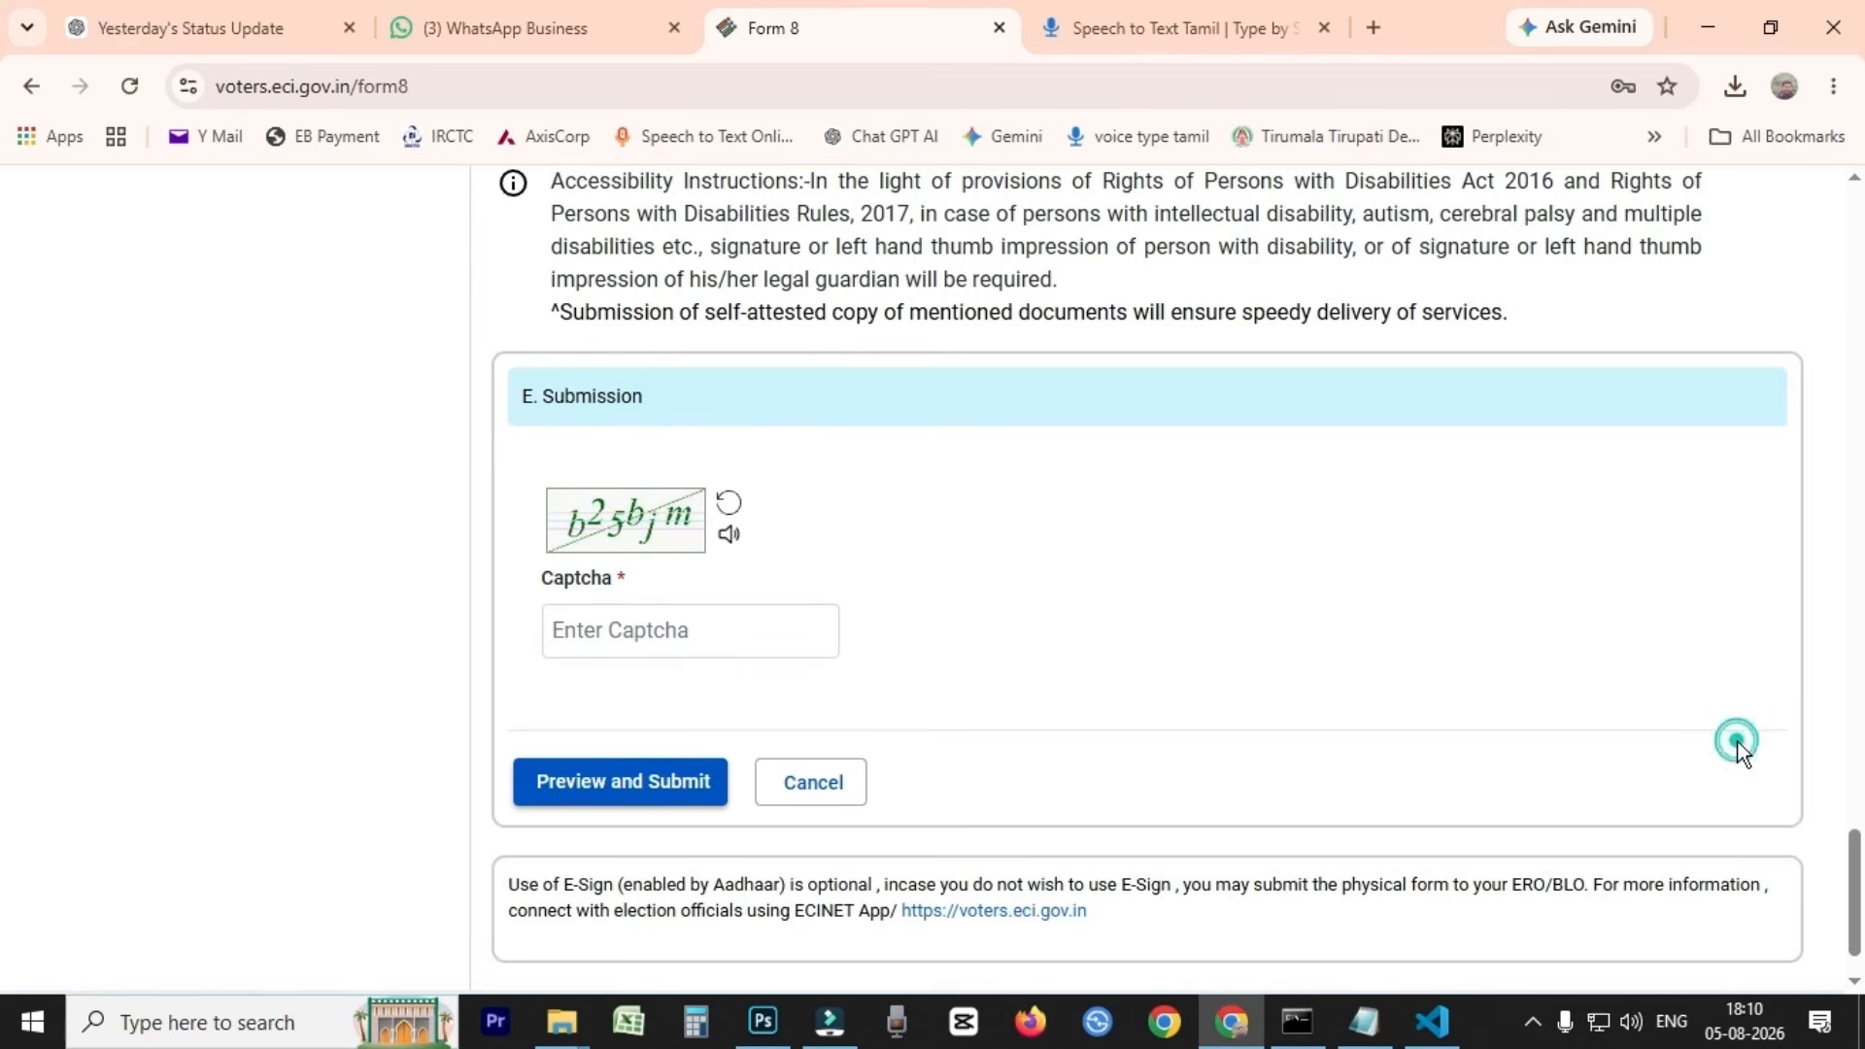
- Enter the displayed captcha code in the Submission section and open the preview of the completed Form 8
click(602, 637)
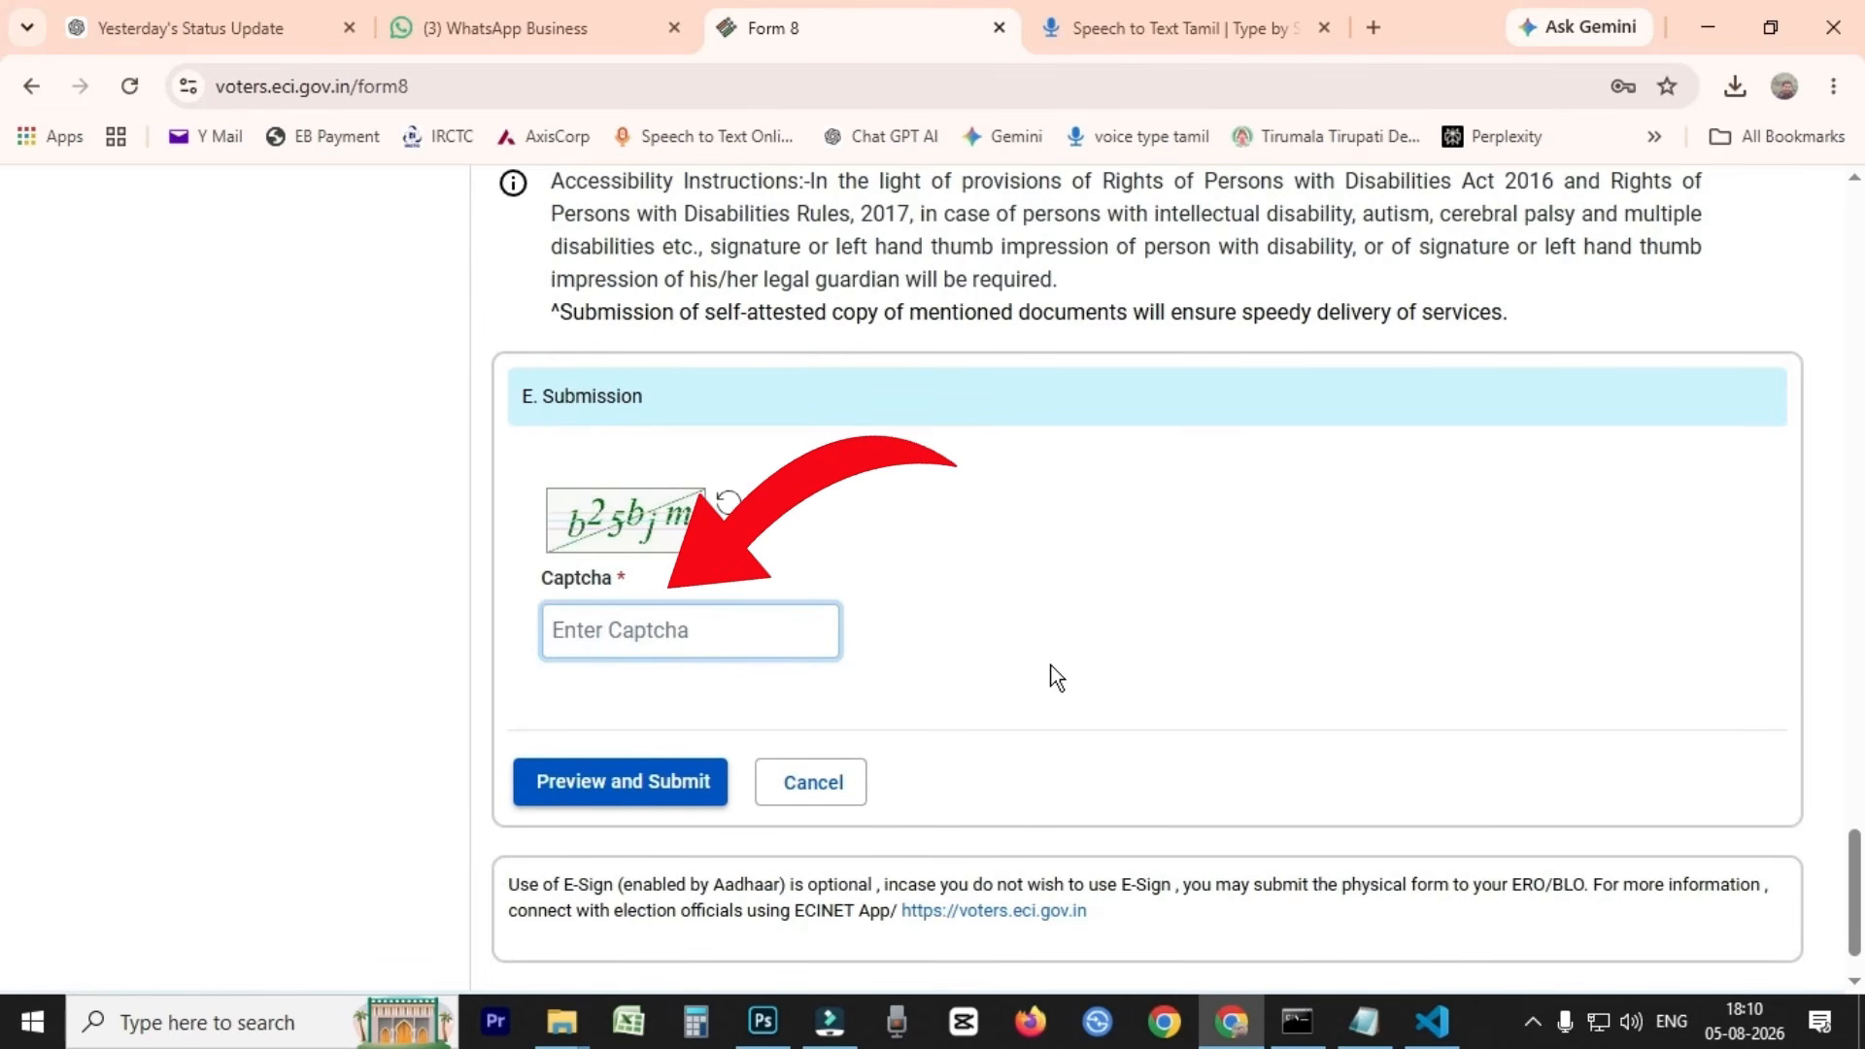
text(b25bjm)
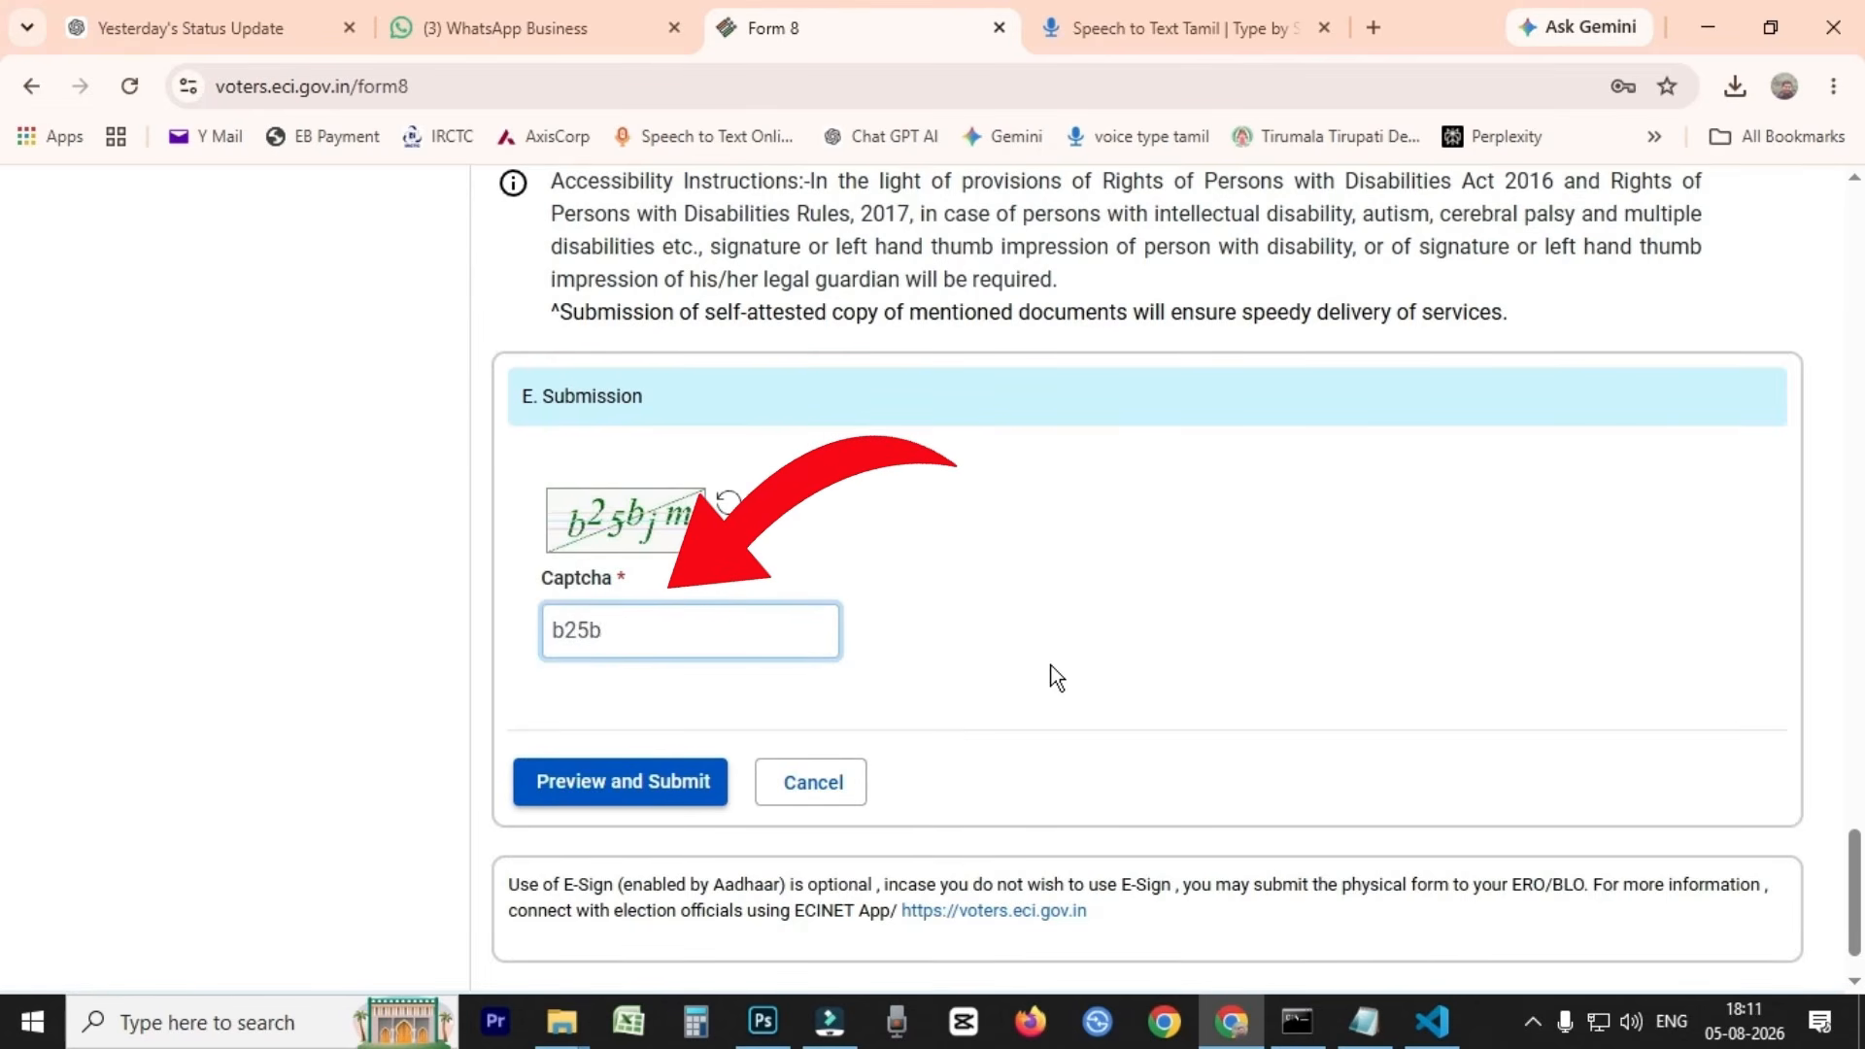
click(624, 784)
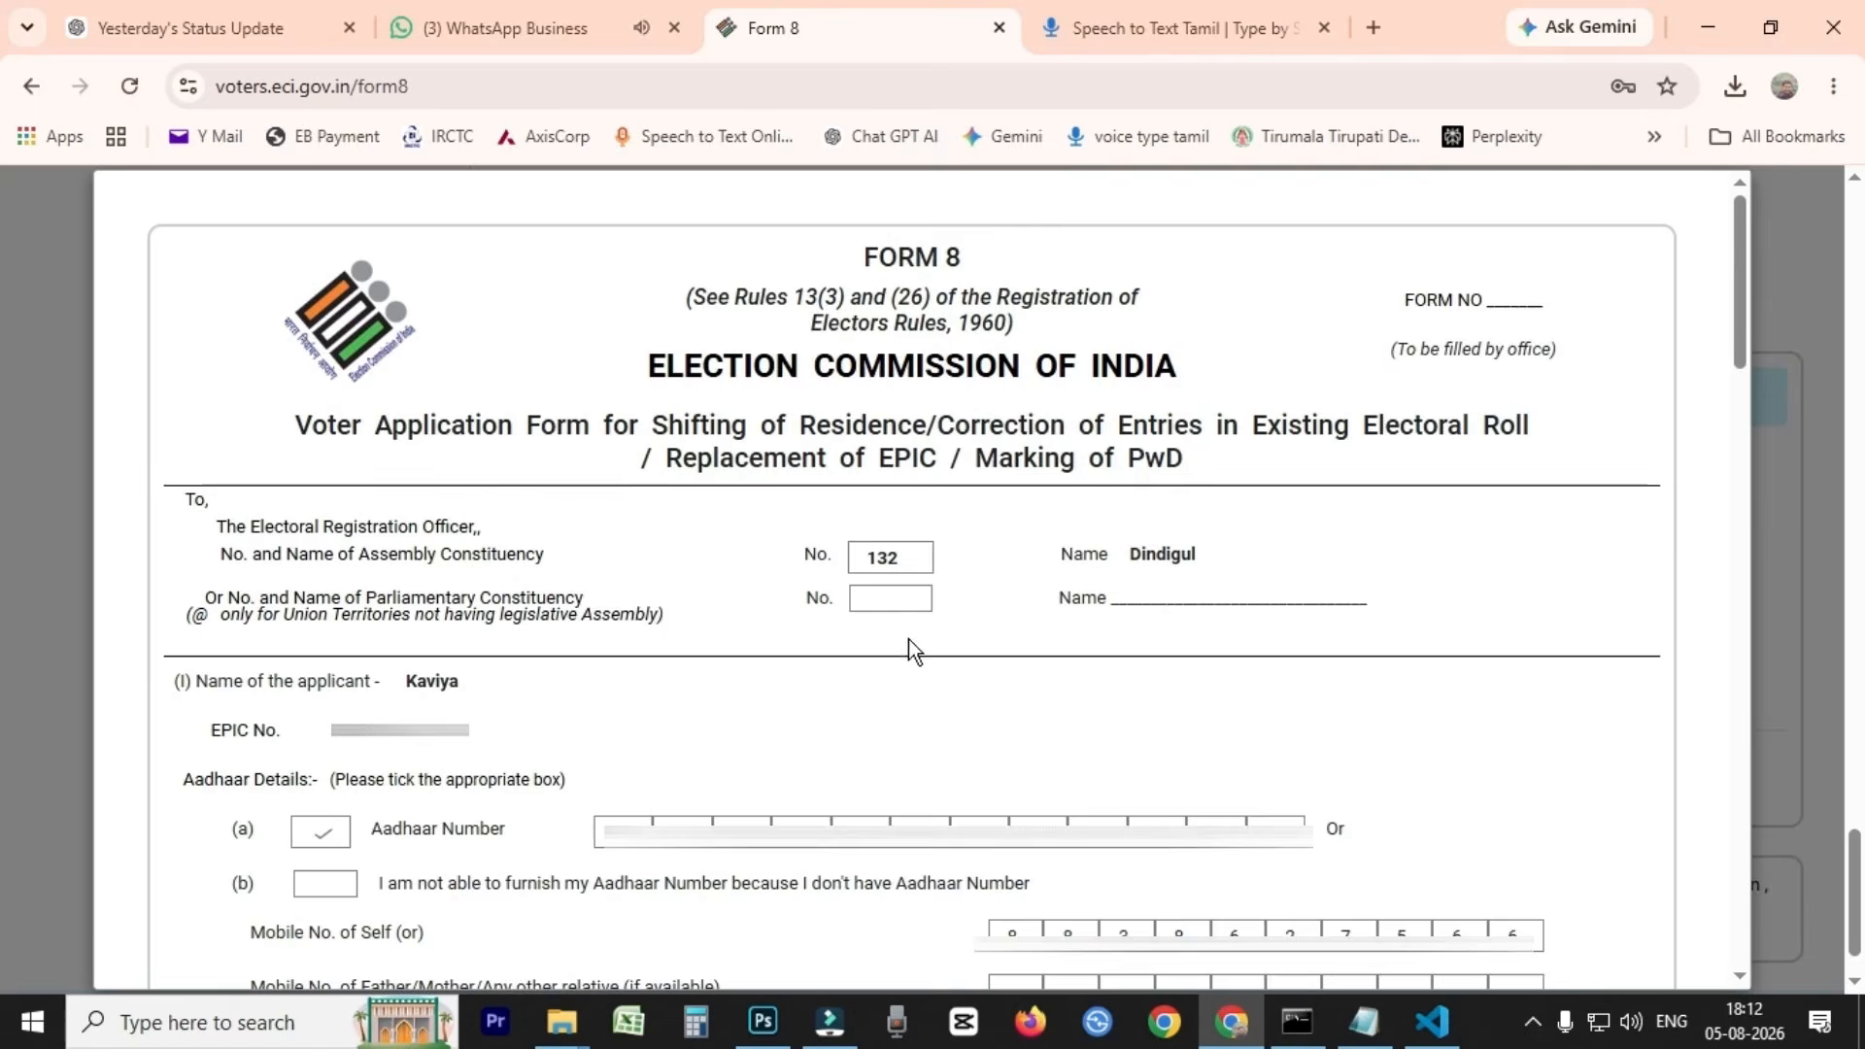
- Download the Form 8 preview as Form8_preview into a new VOTER ID CORR folder inside the applicant's PAN documents folder
scroll(907, 649, down, 5)
scroll(907, 649, down, 5)
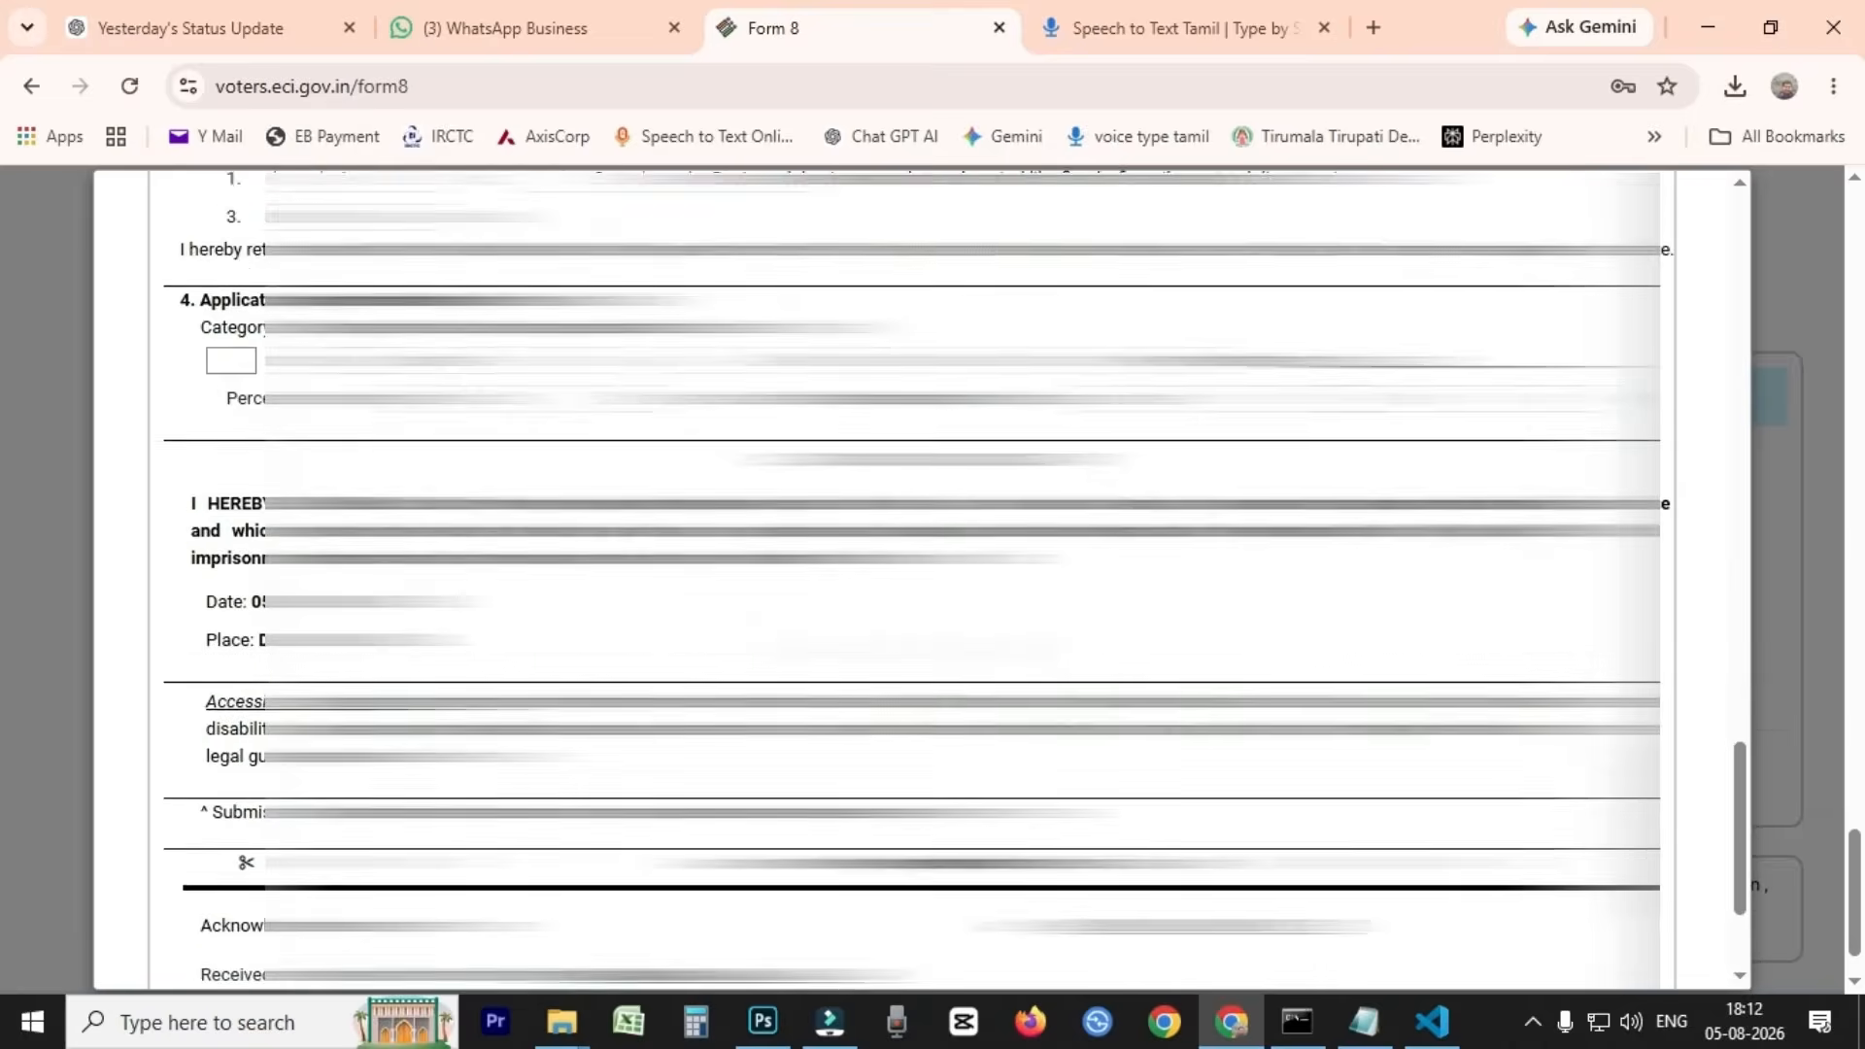
scroll(907, 645, down, 5)
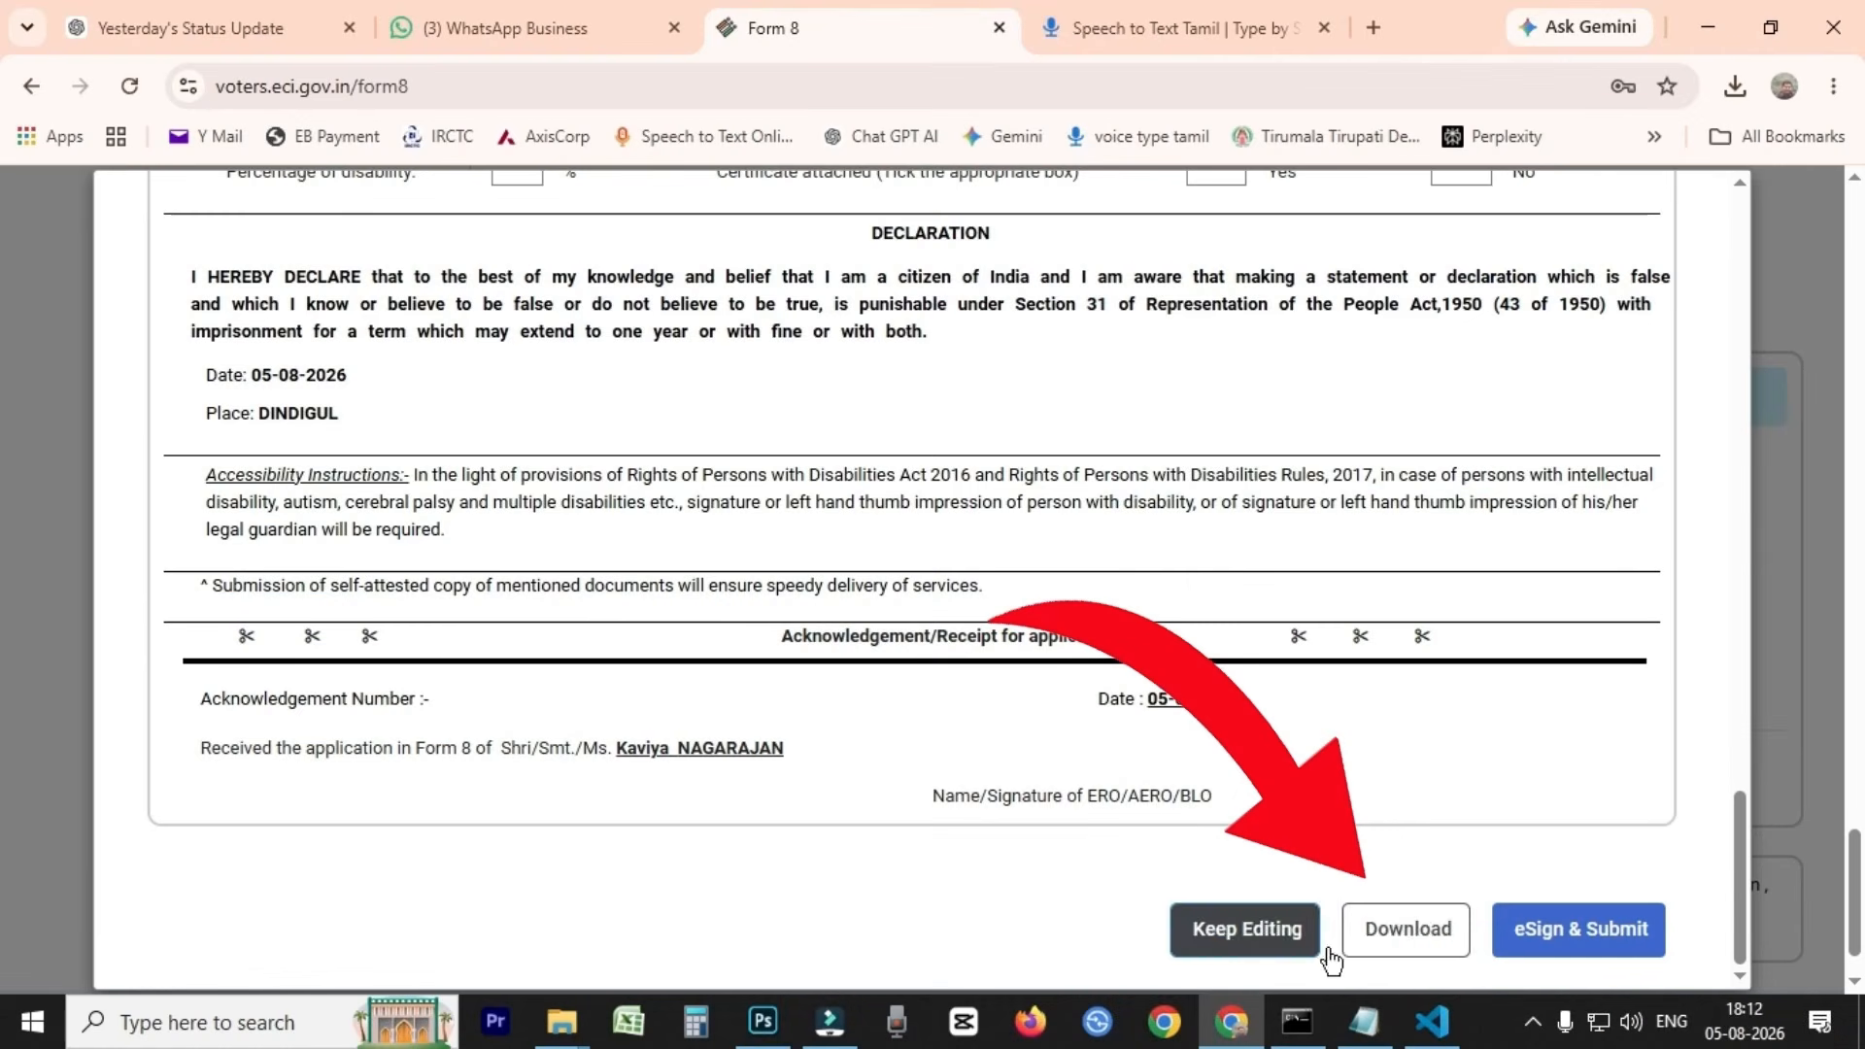
click(1409, 932)
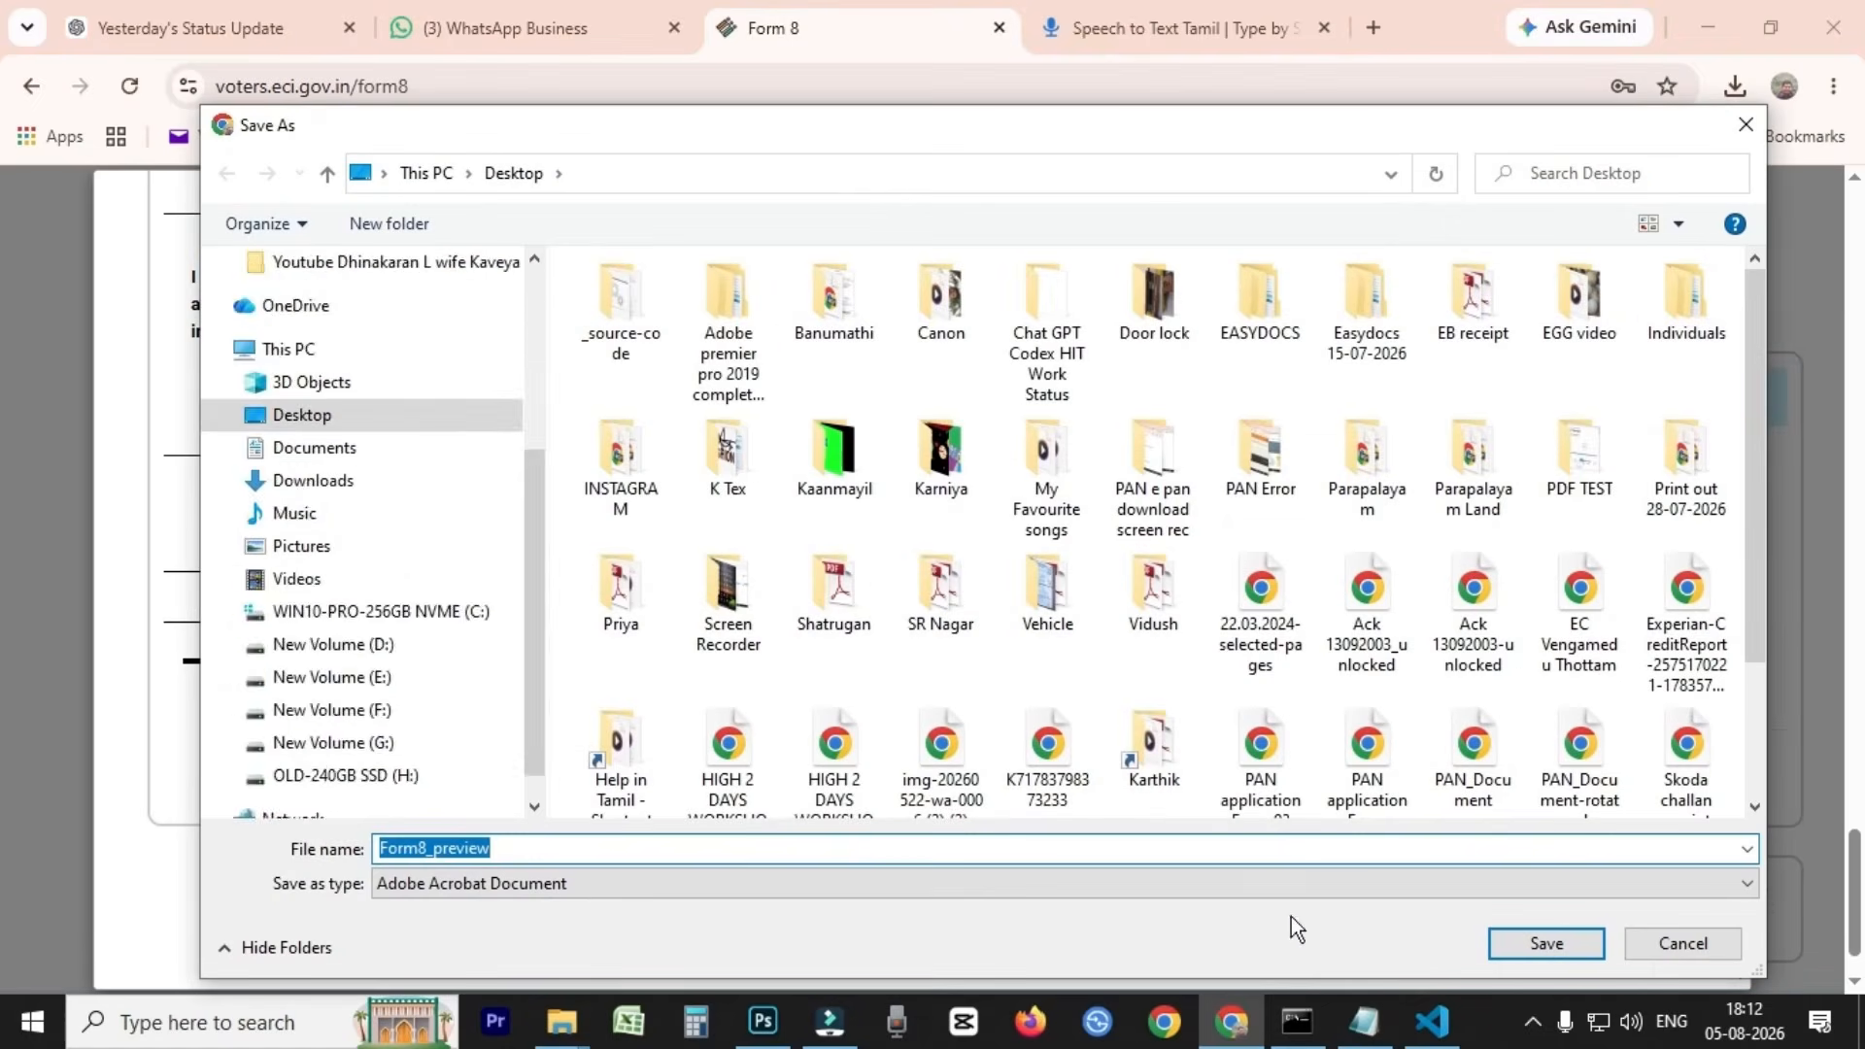
scroll(527, 499, up, 5)
click(416, 593)
key(ctrl+shift+n)
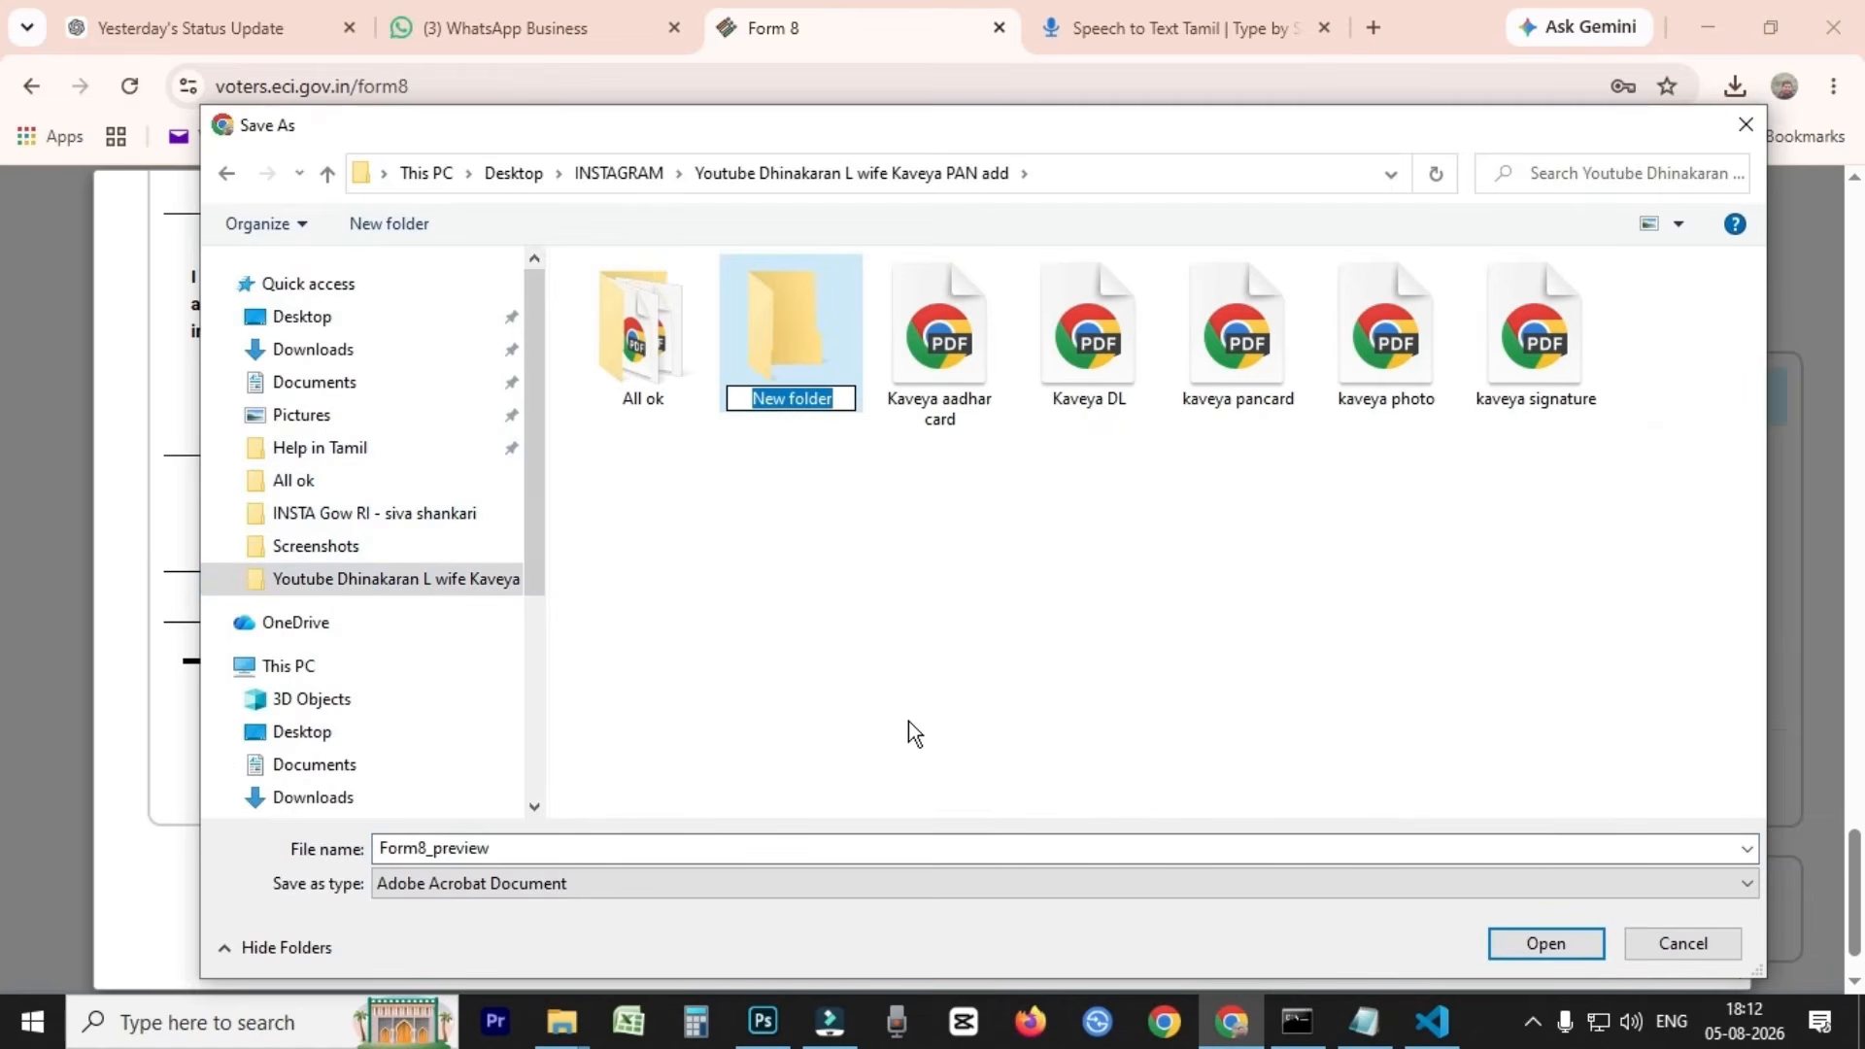
text(VOTER ID CORR)
key(Return)
click(1525, 946)
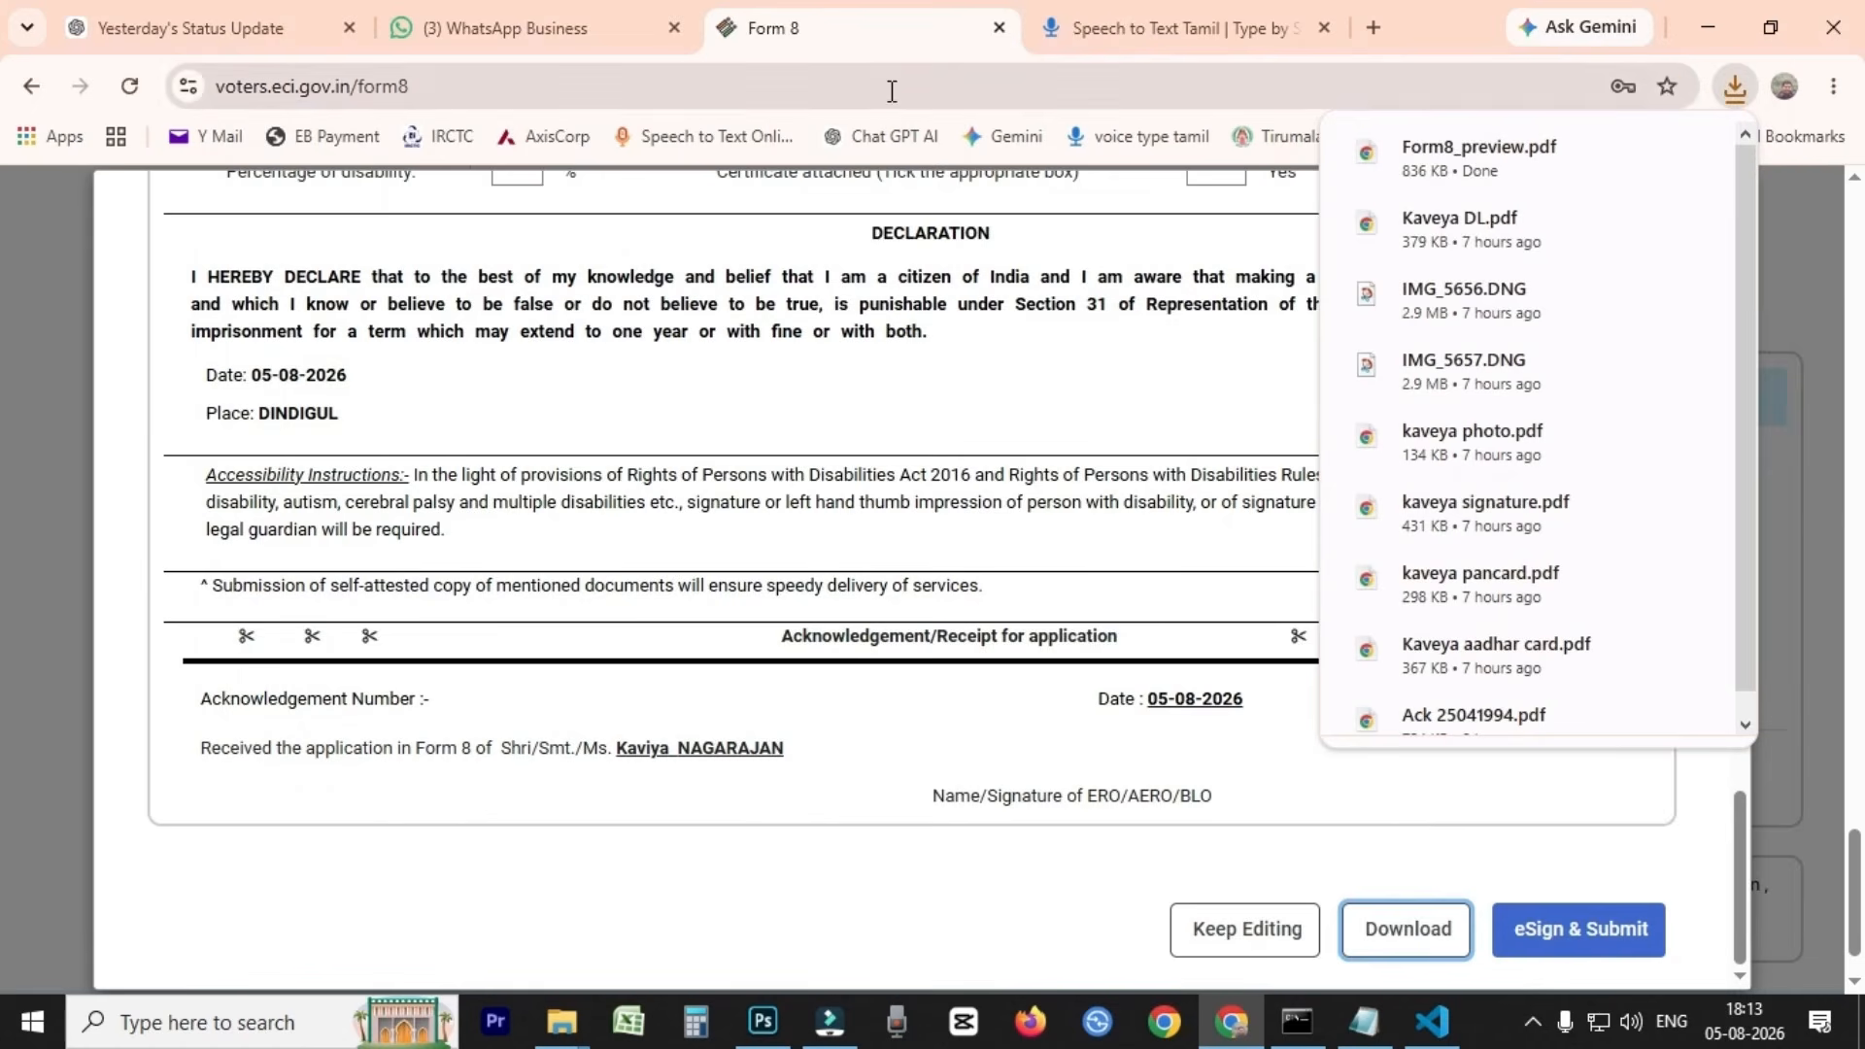
- eSign and submit Form 8, confirm the submission, and dismiss the browser's offer to save the password
click(1586, 938)
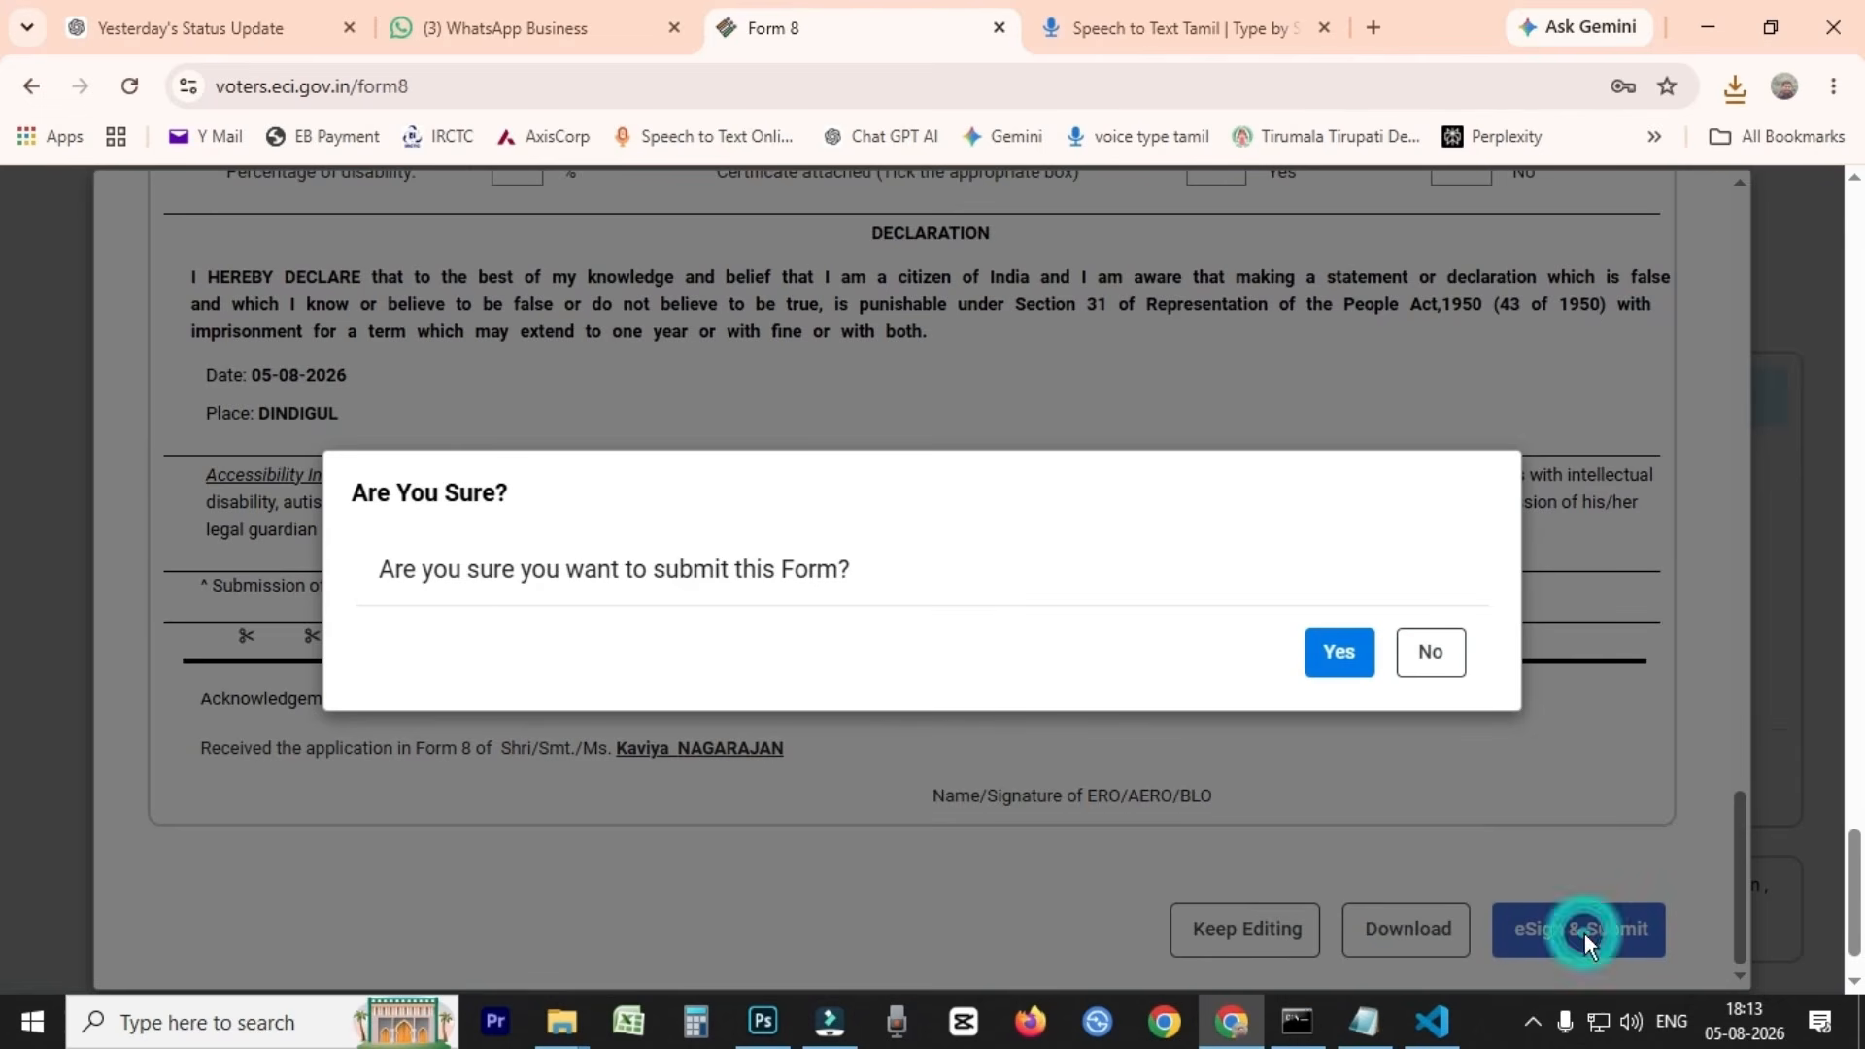
click(1338, 655)
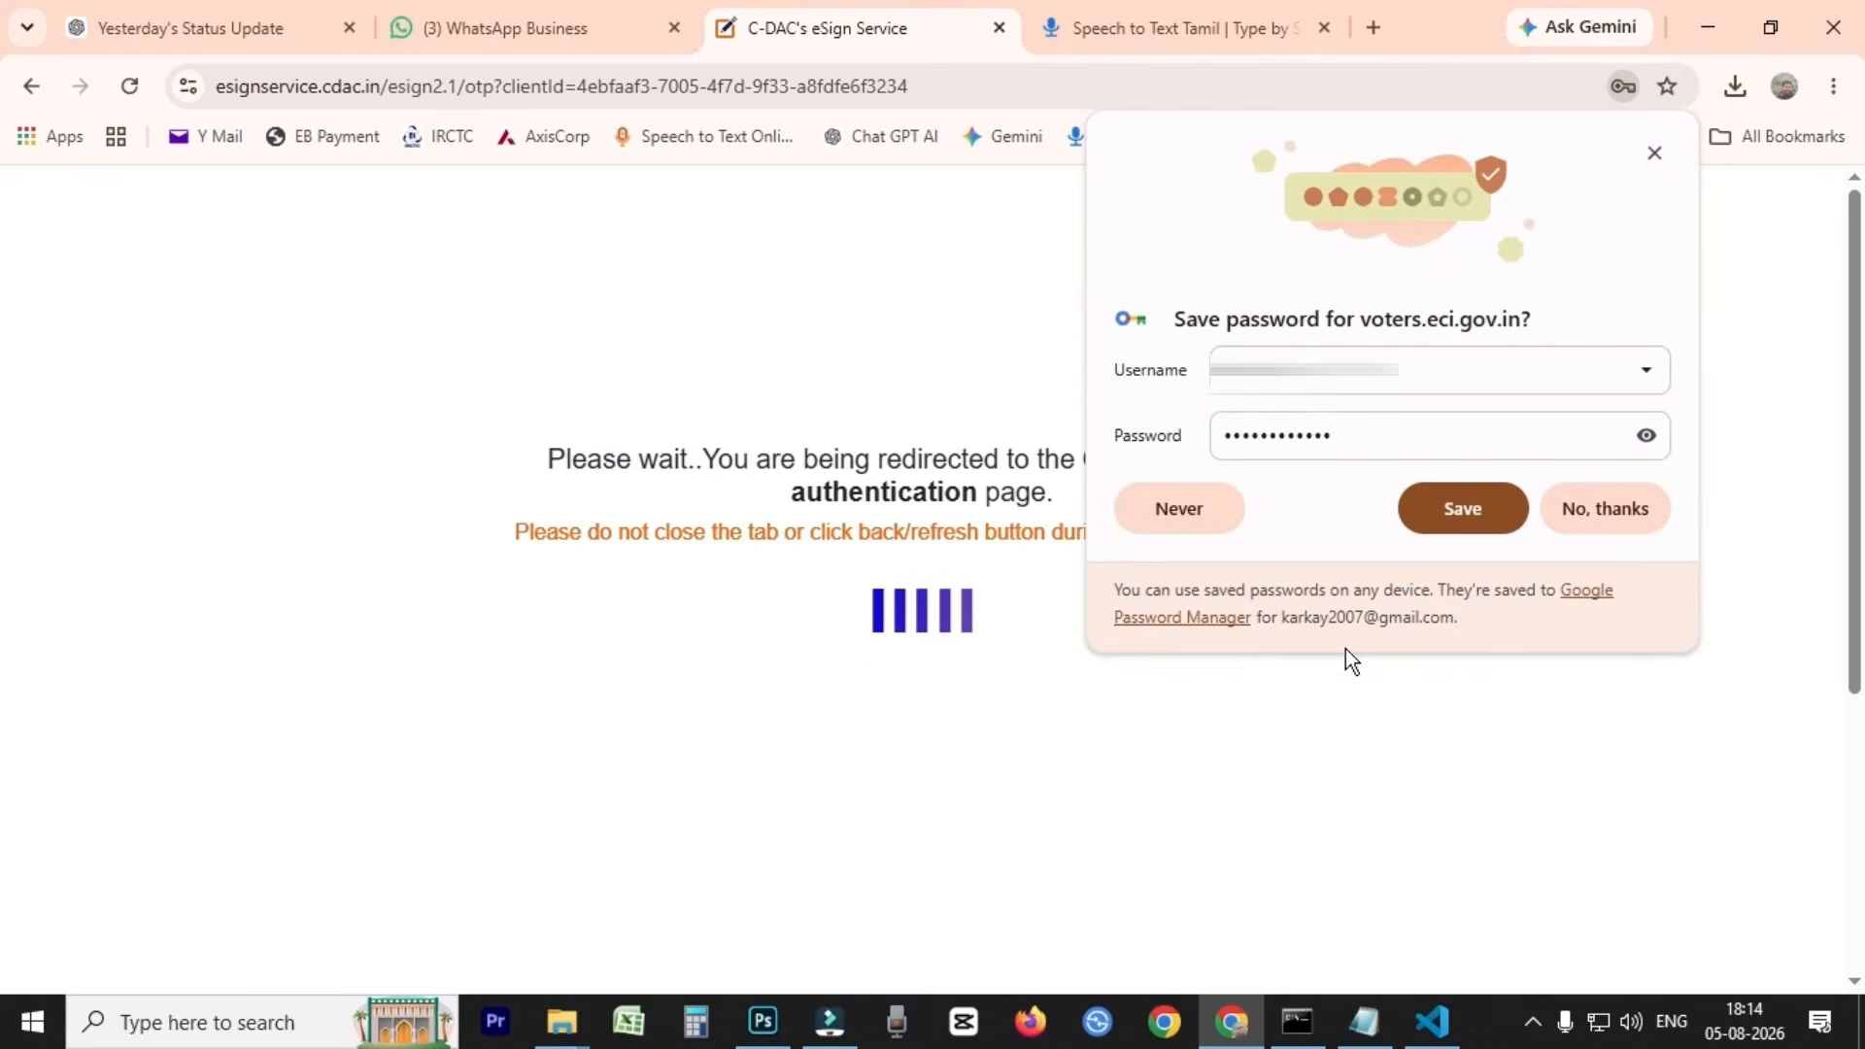
click(1653, 155)
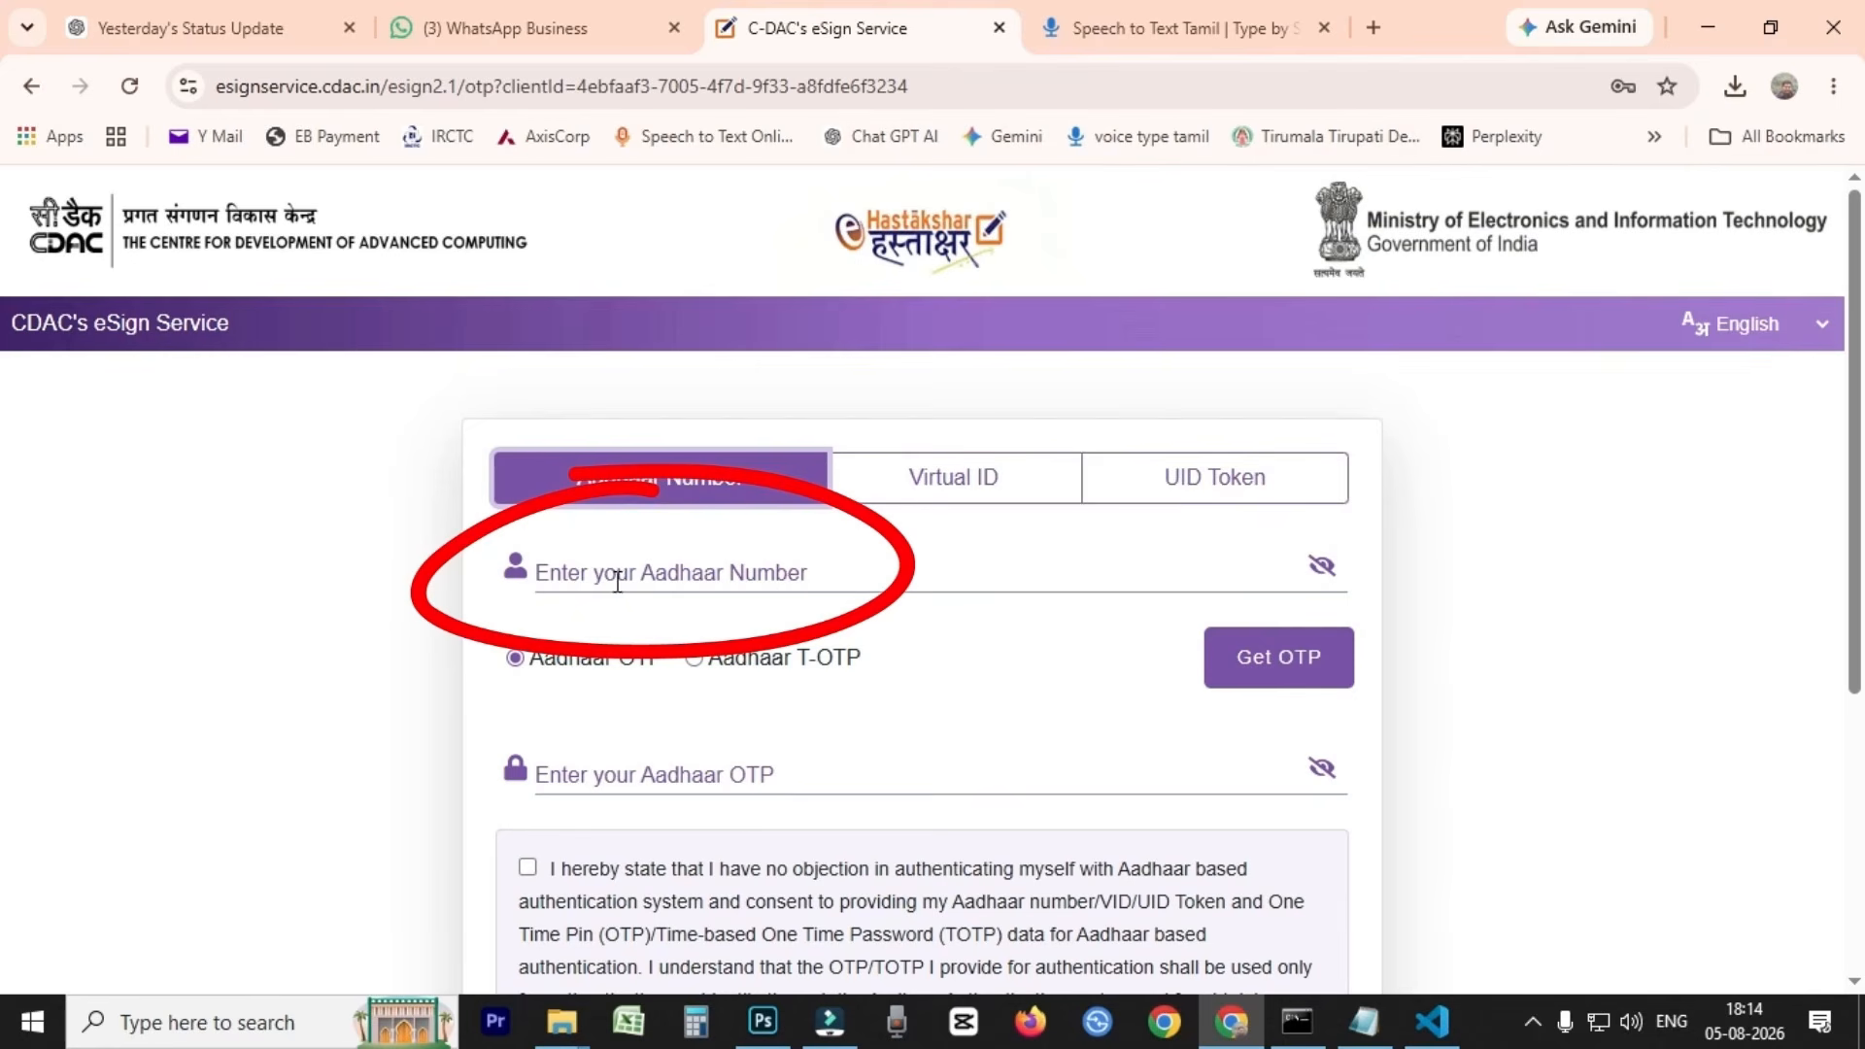
- Enter the applicant's Aadhaar number on the CDAC eSign page and request an Aadhaar OTP
click(788, 570)
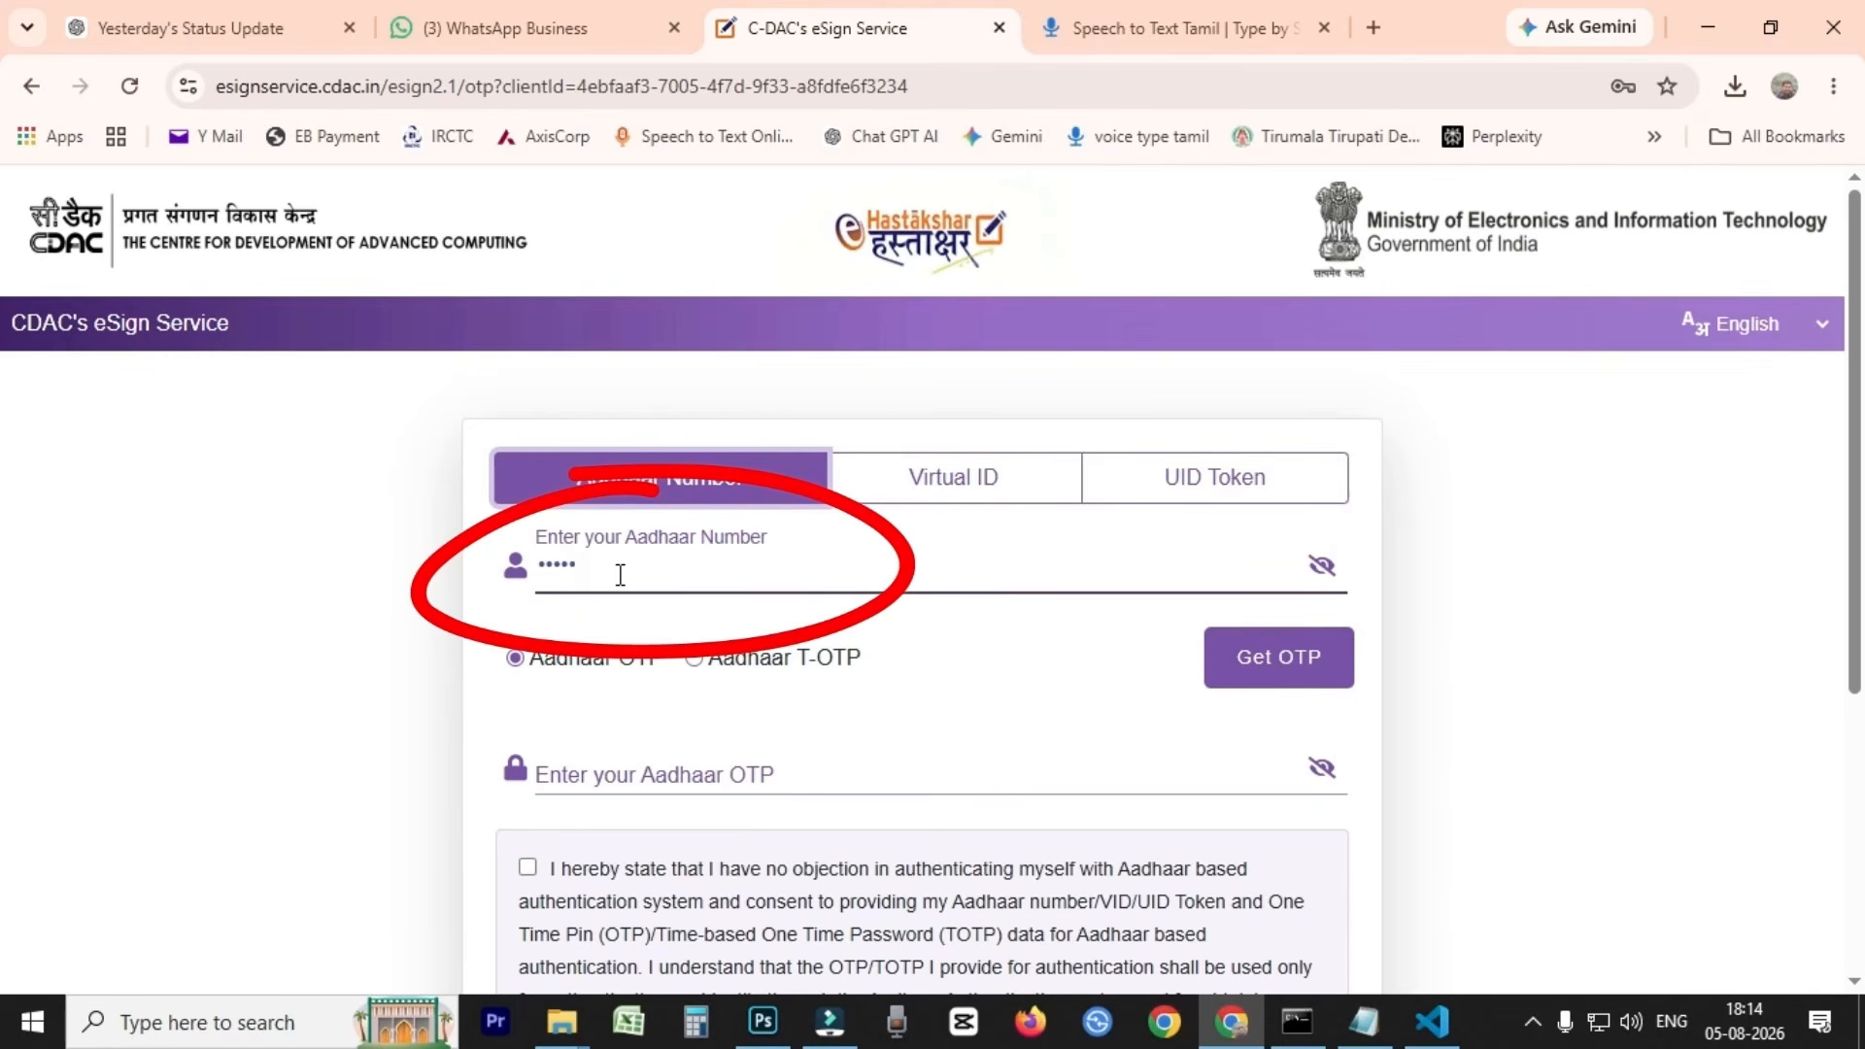
text(••••••••••••)
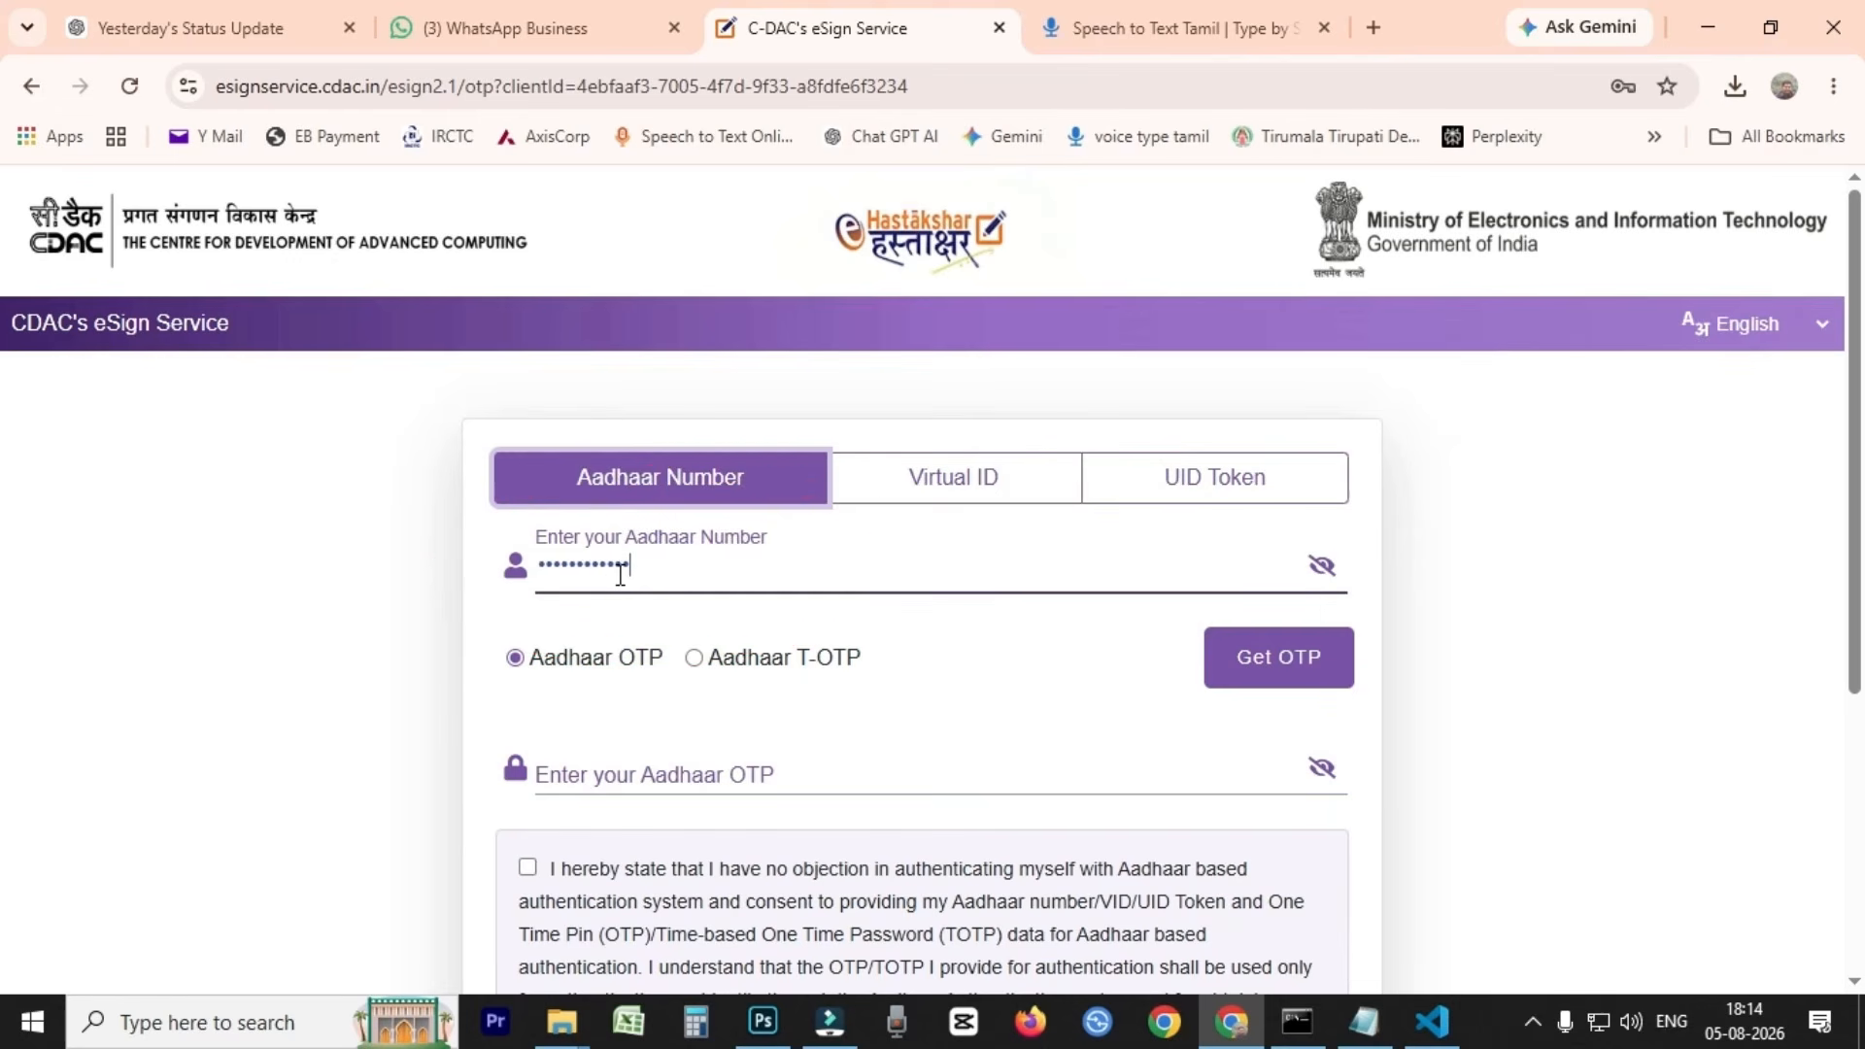
click(1298, 668)
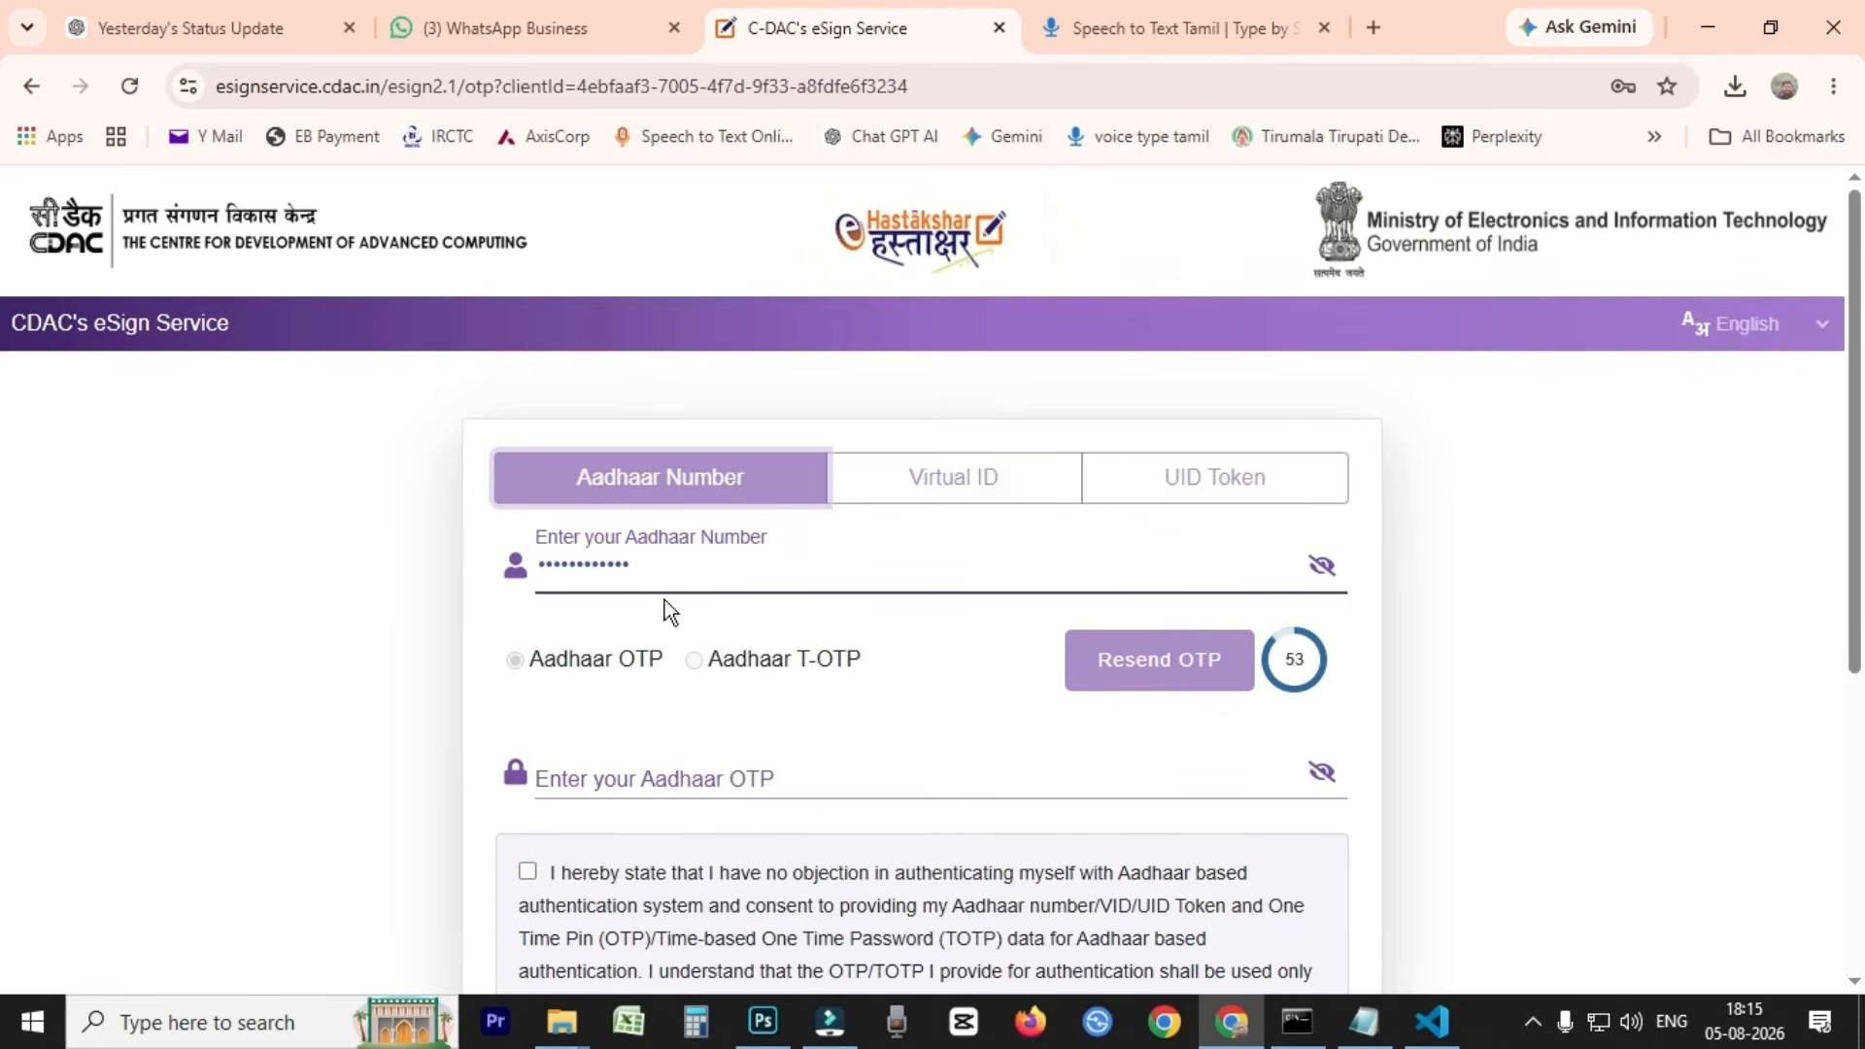
- Enter the Aadhaar OTP with the authentication consent given, submit the eSign request, and dismiss the password-saving offer
click(608, 768)
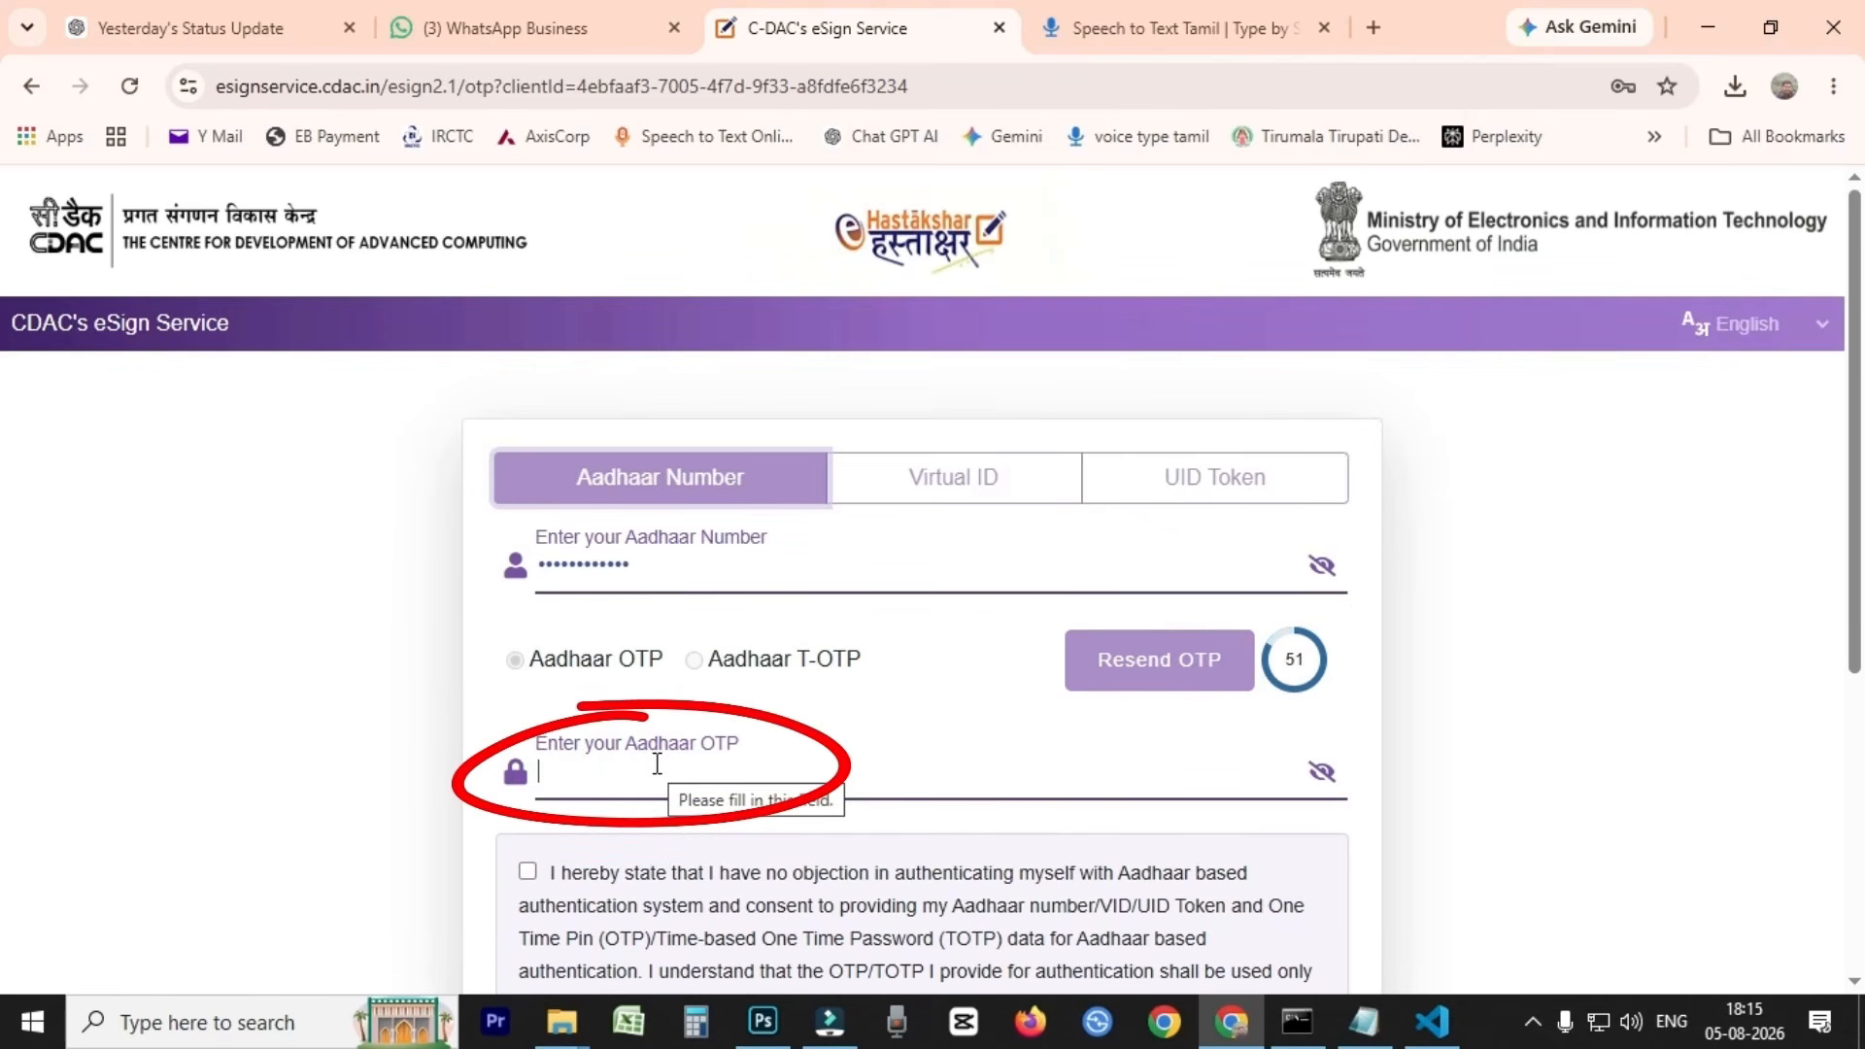
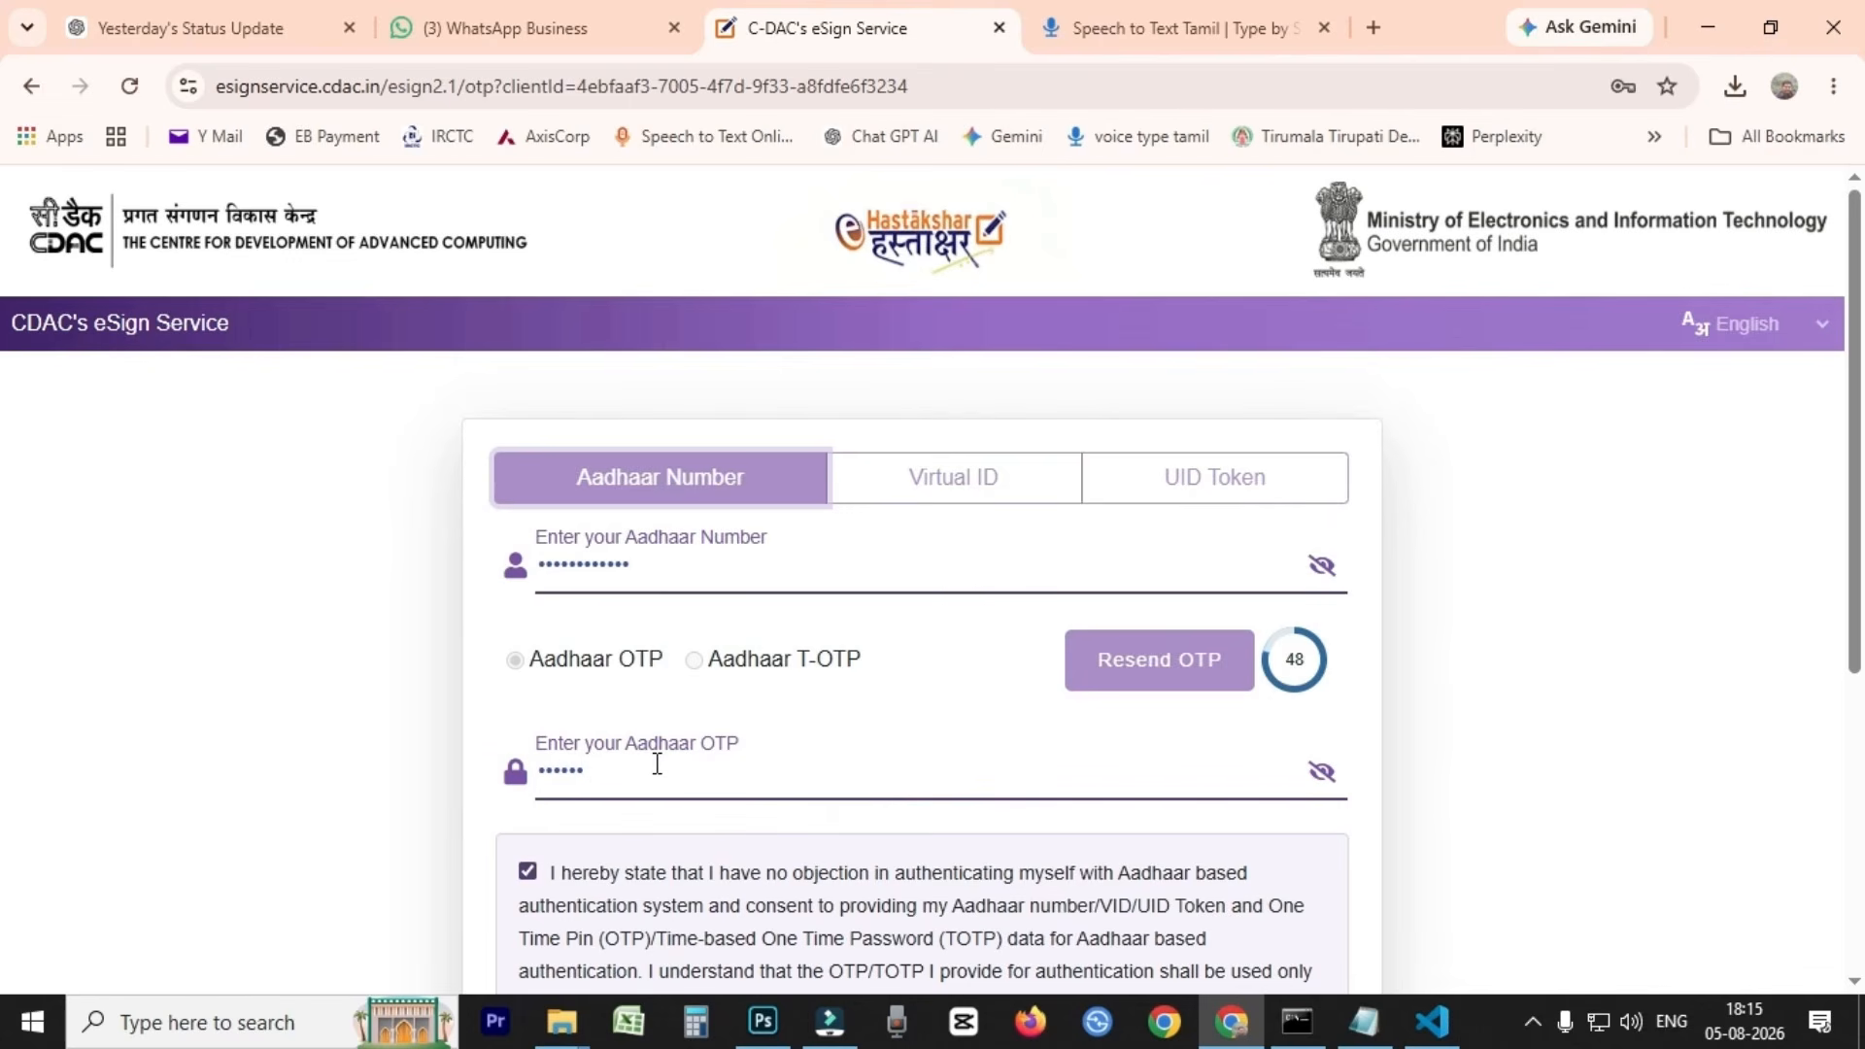
scroll(708, 762, down, 5)
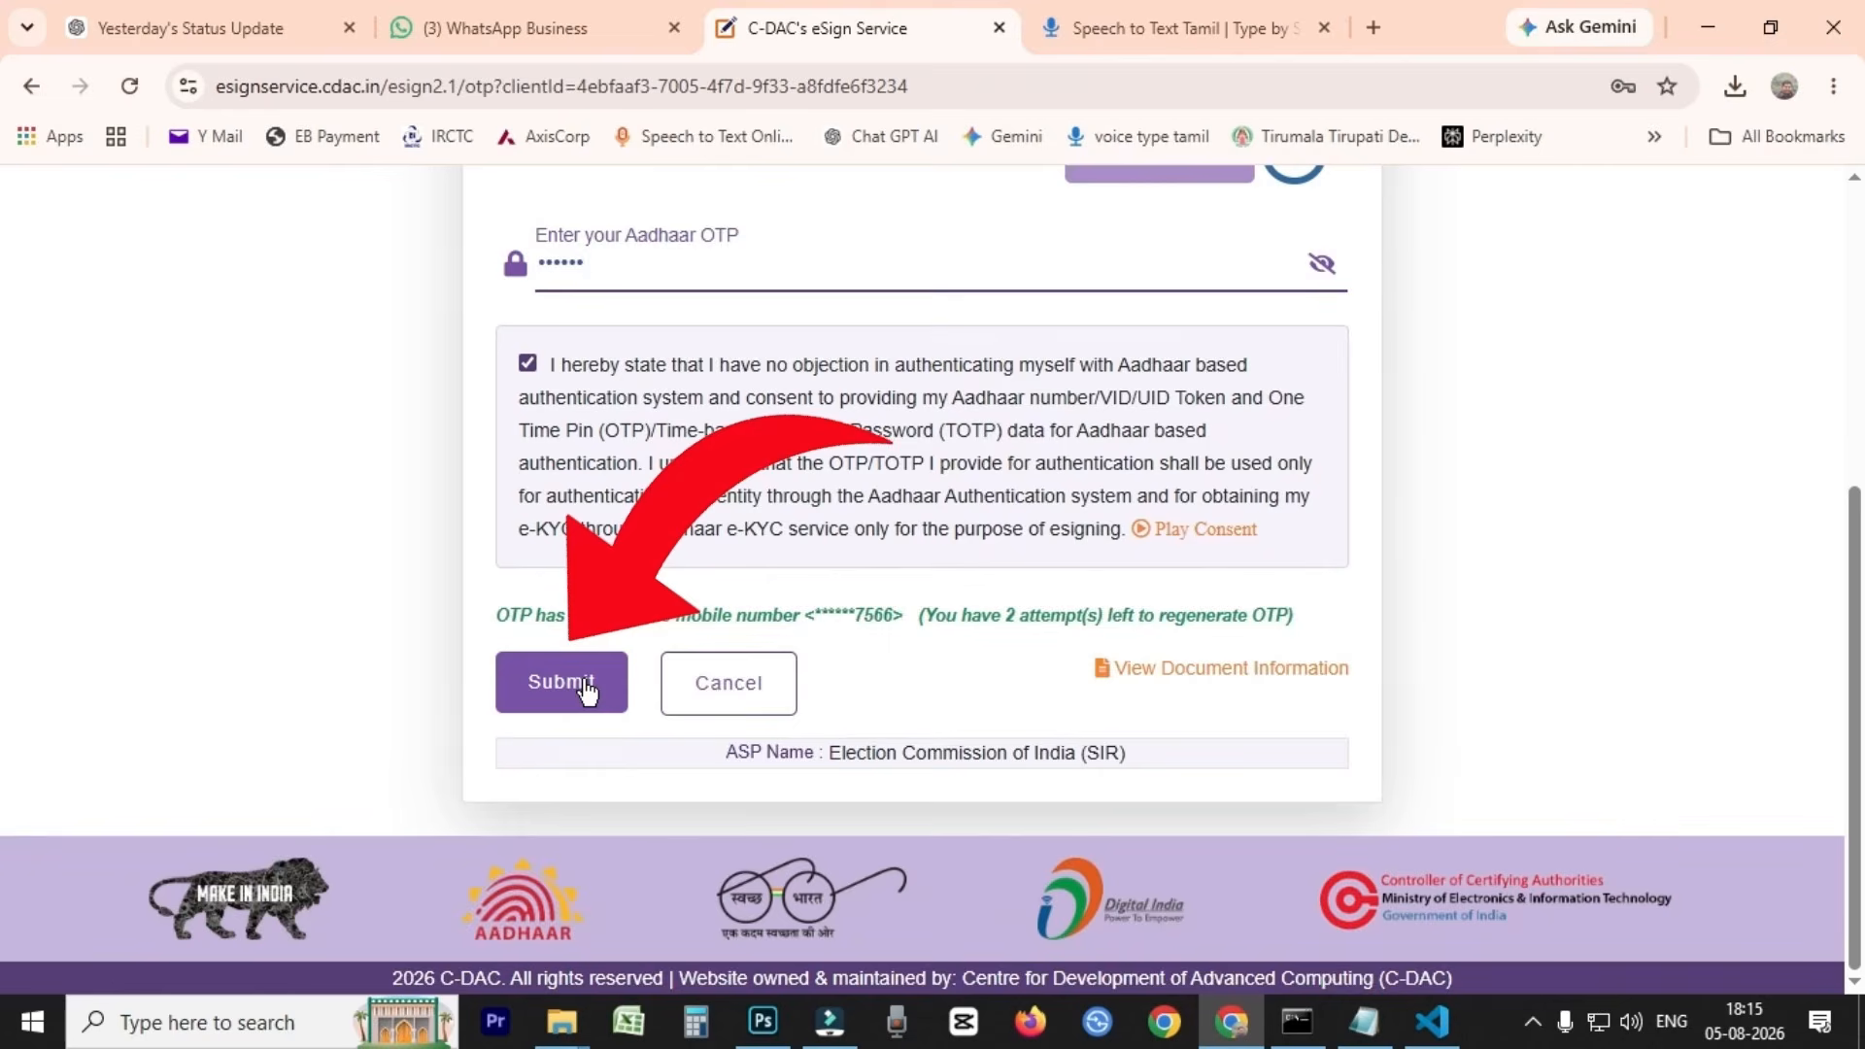
click(563, 683)
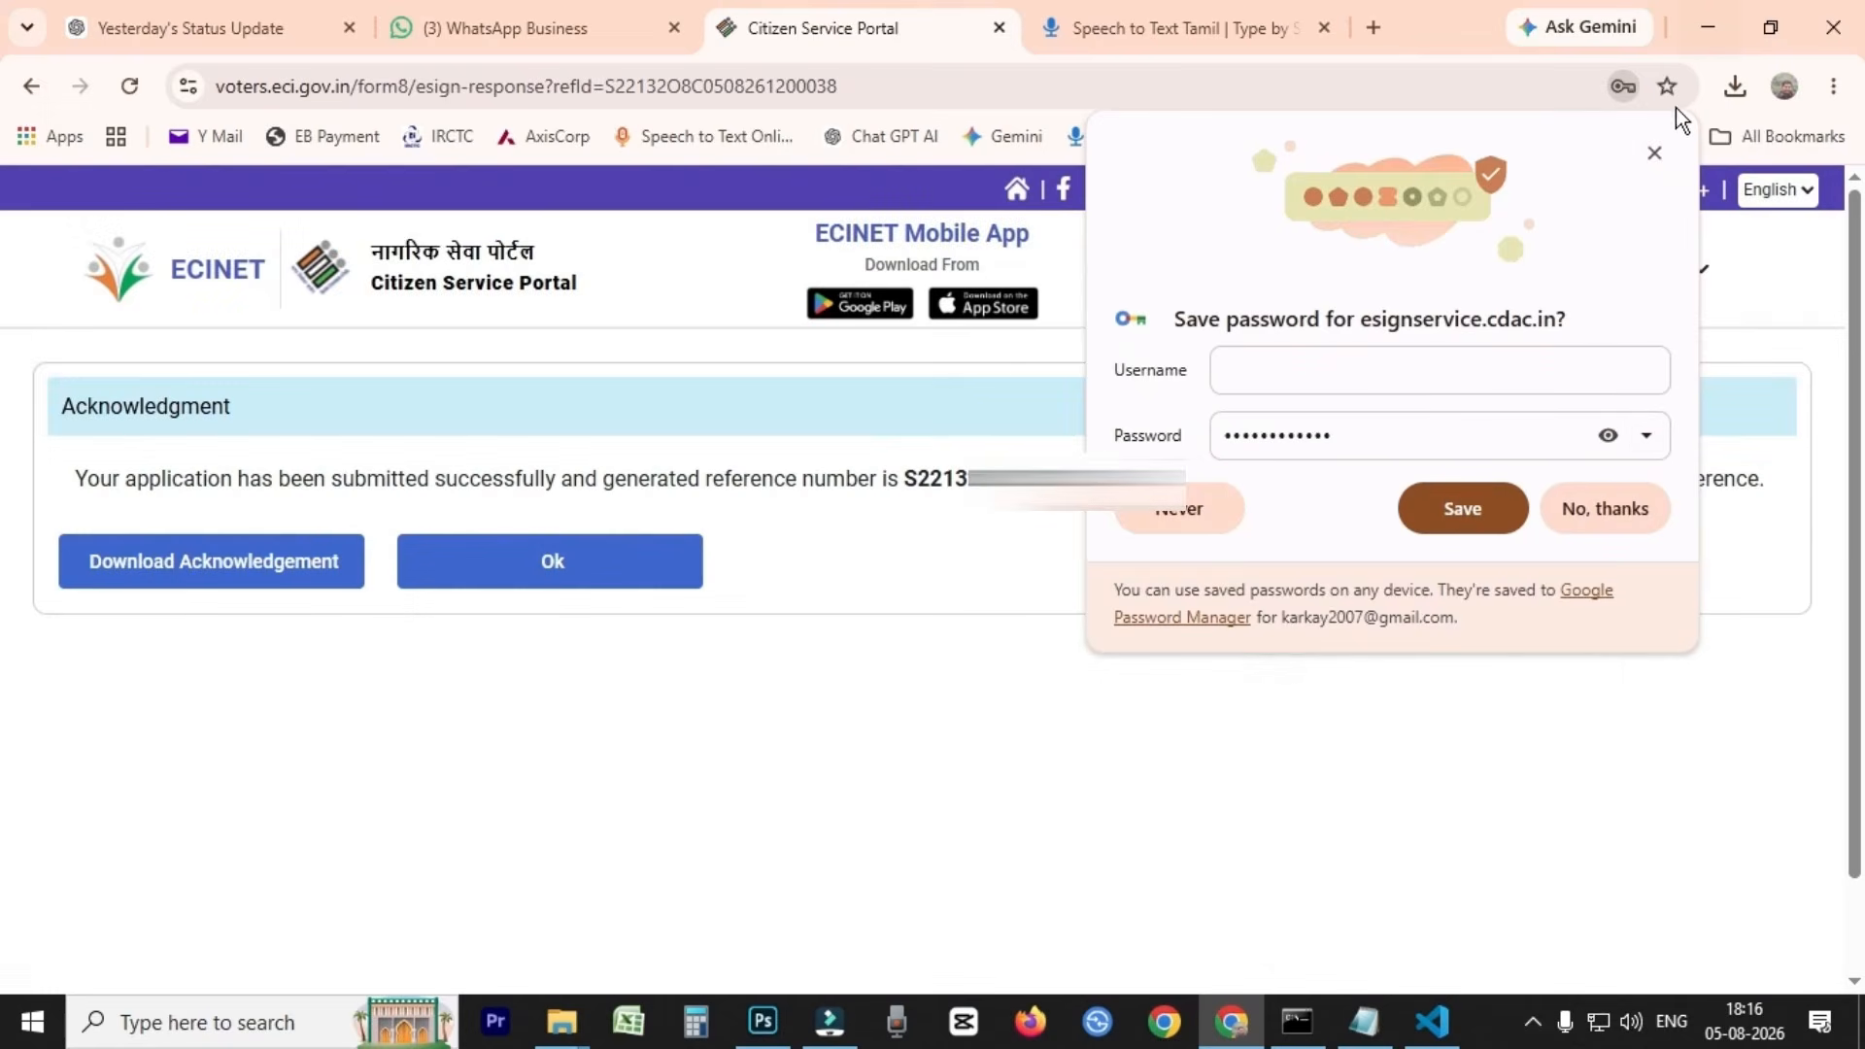
click(1648, 154)
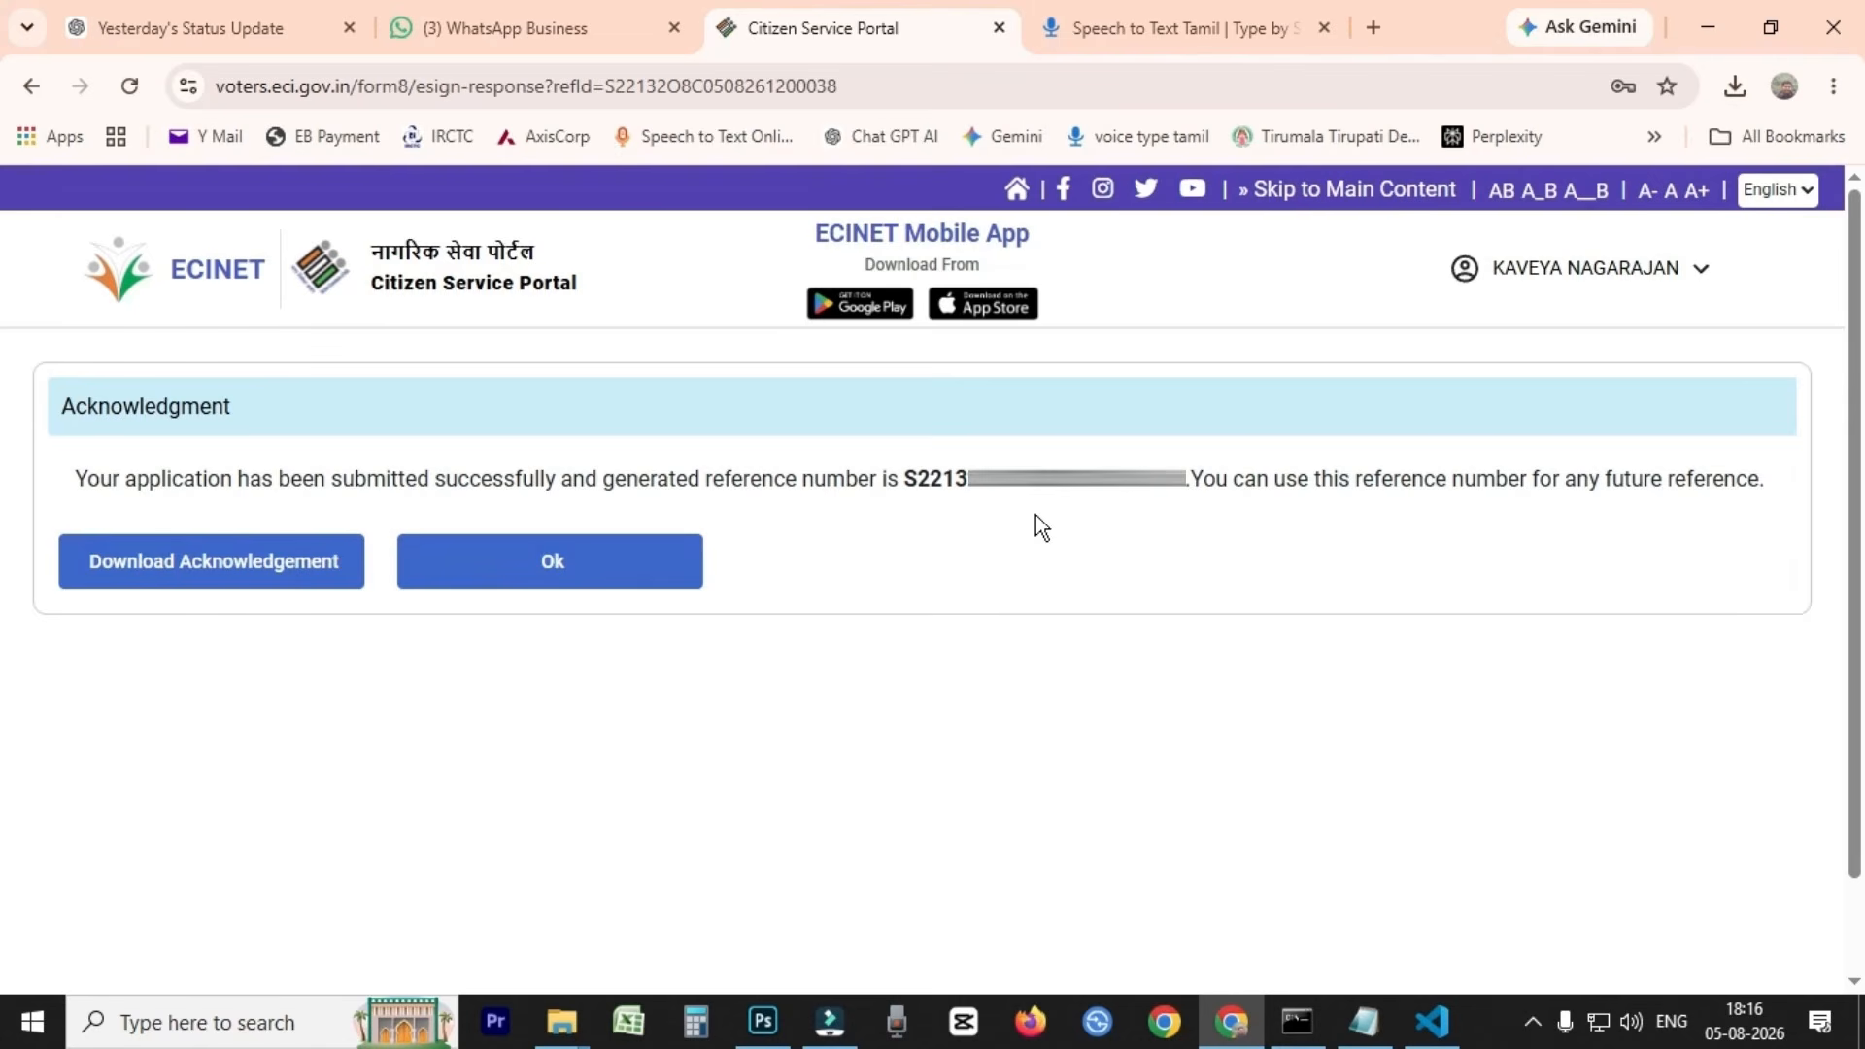
- Download the acknowledgement PDF of the submitted application into the VOTER ID CORR folder and open it
click(209, 569)
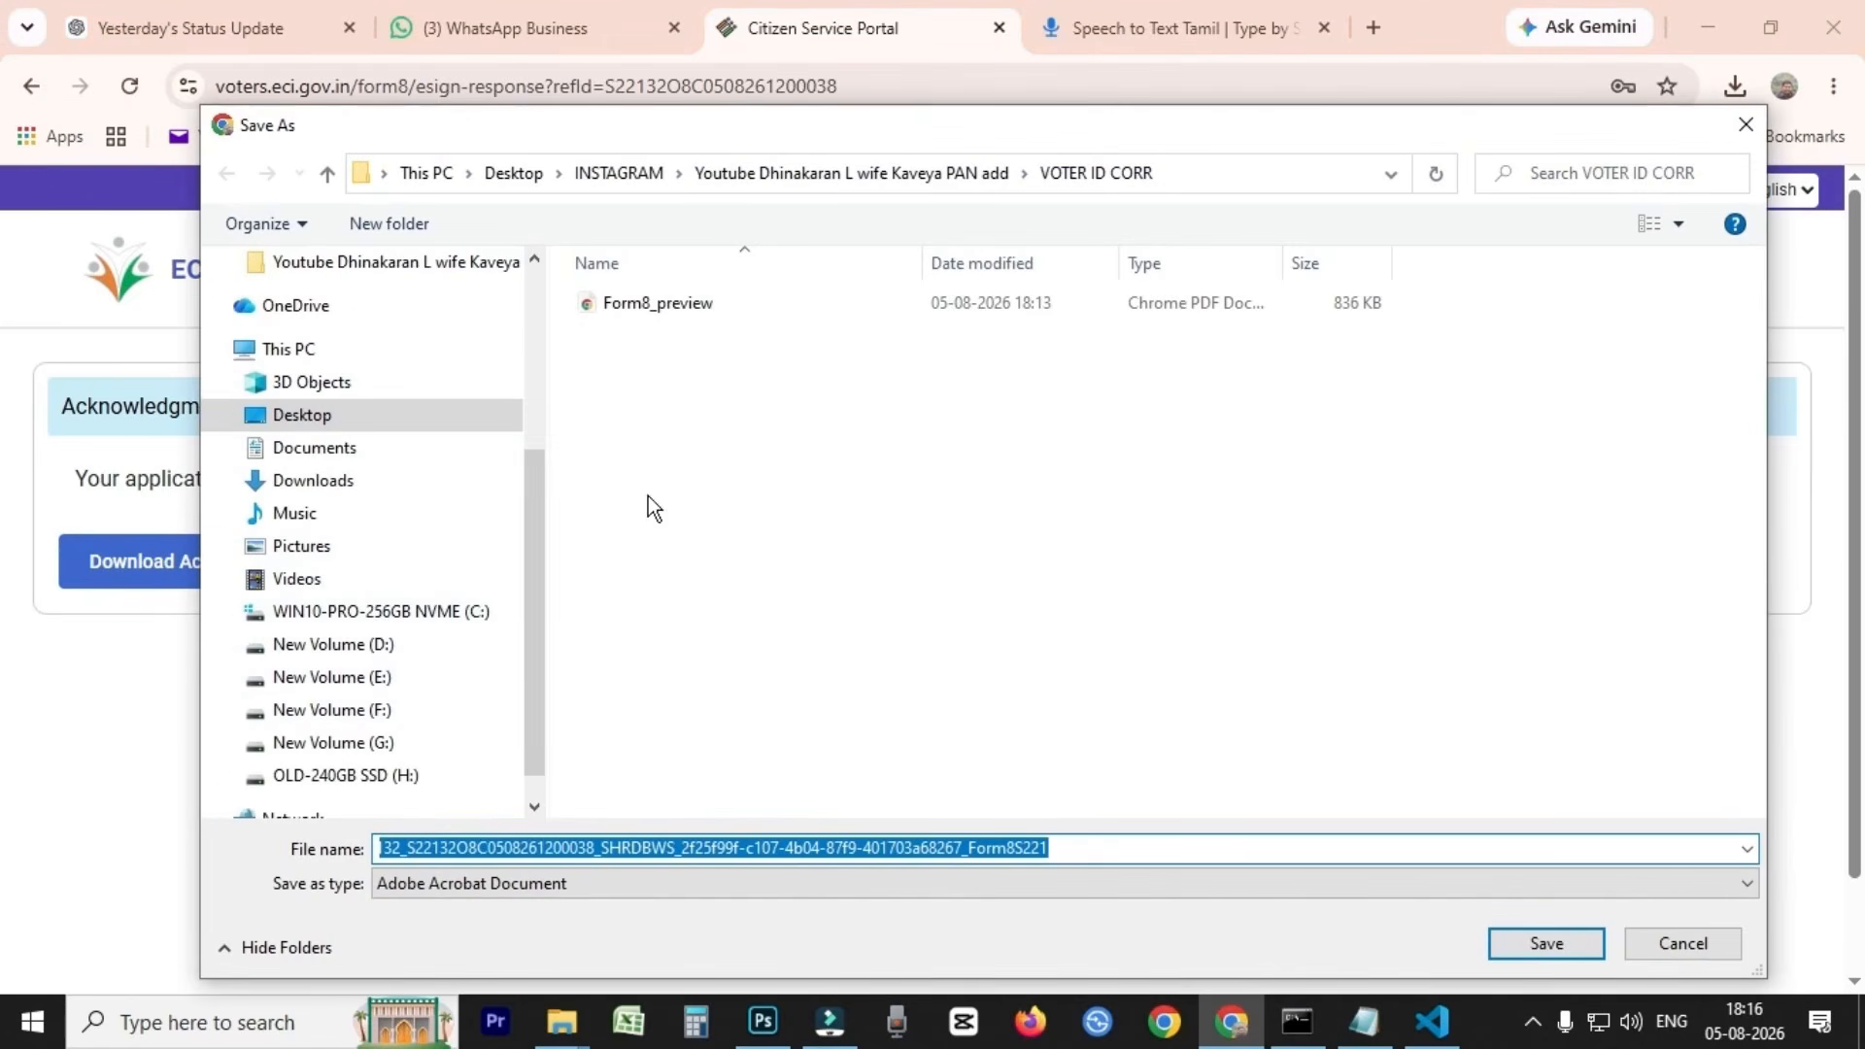
click(1593, 942)
click(1578, 185)
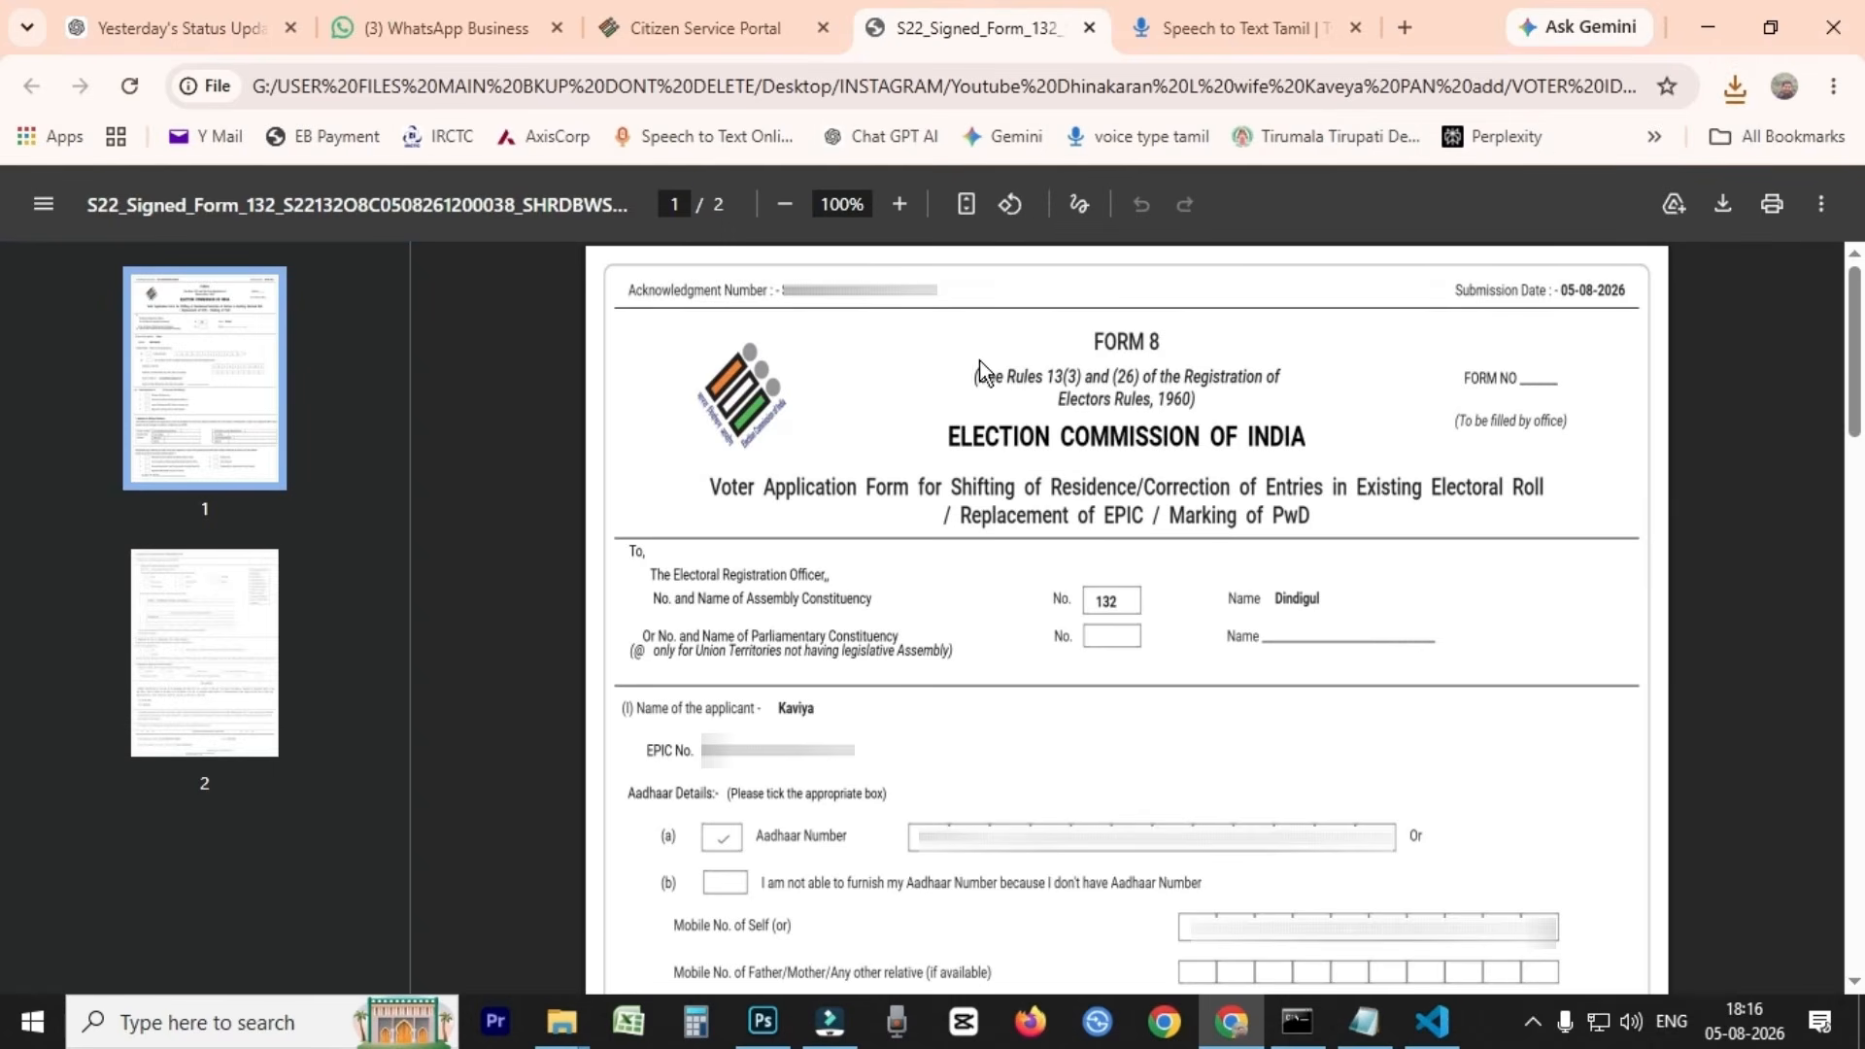